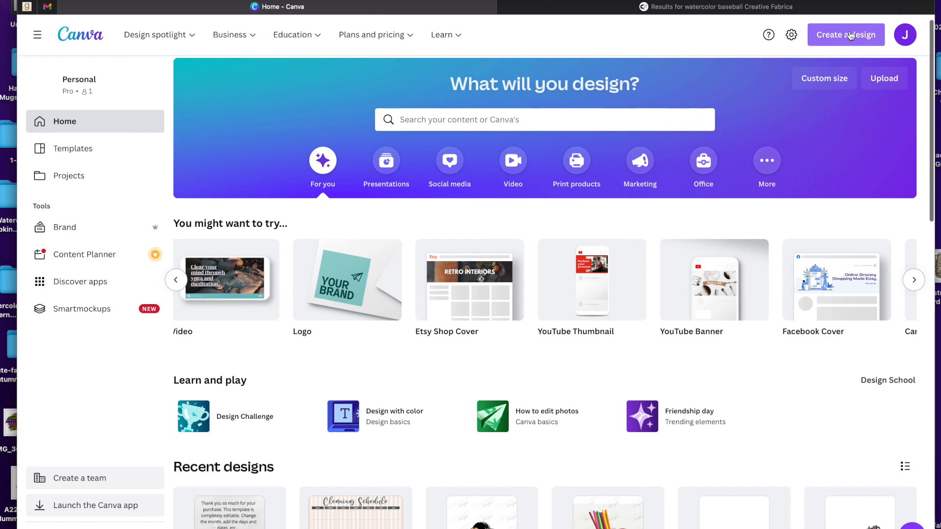
Start a custom-size design and set its units to inches
click(850, 35)
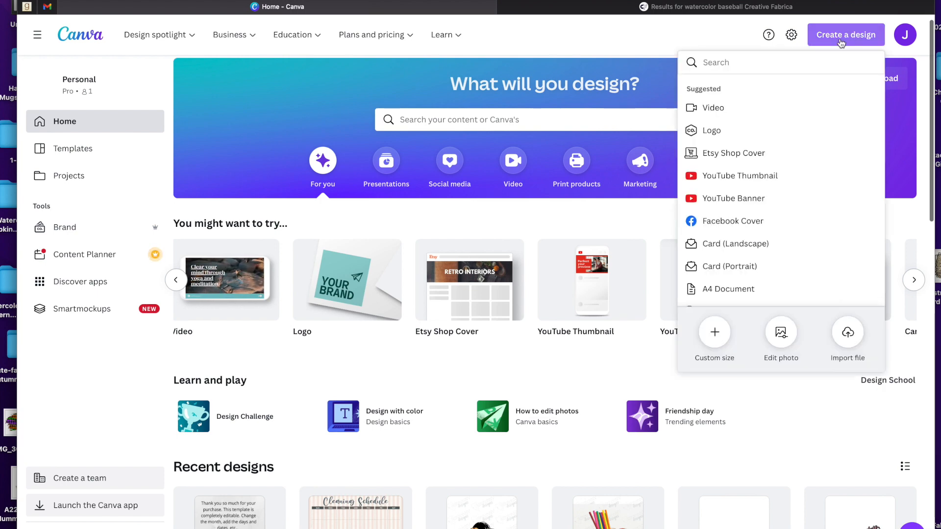
click(714, 343)
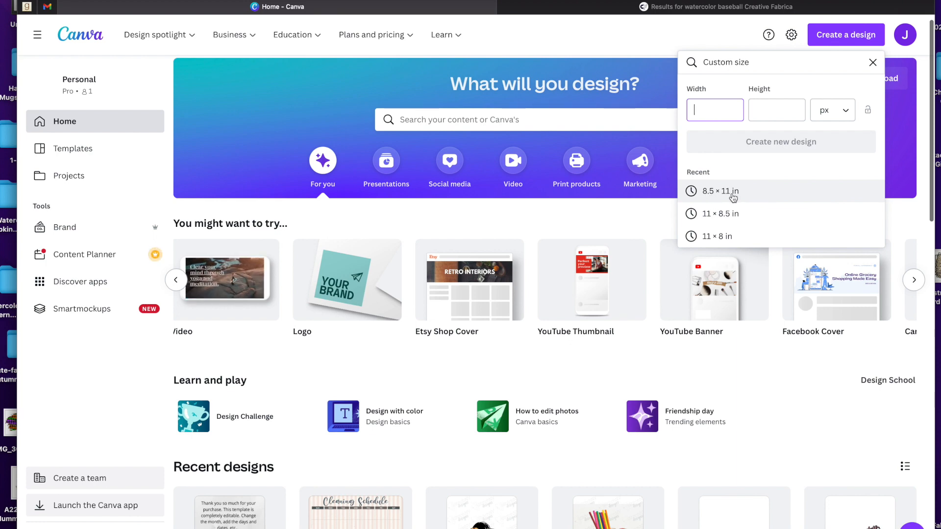
click(827, 116)
click(830, 165)
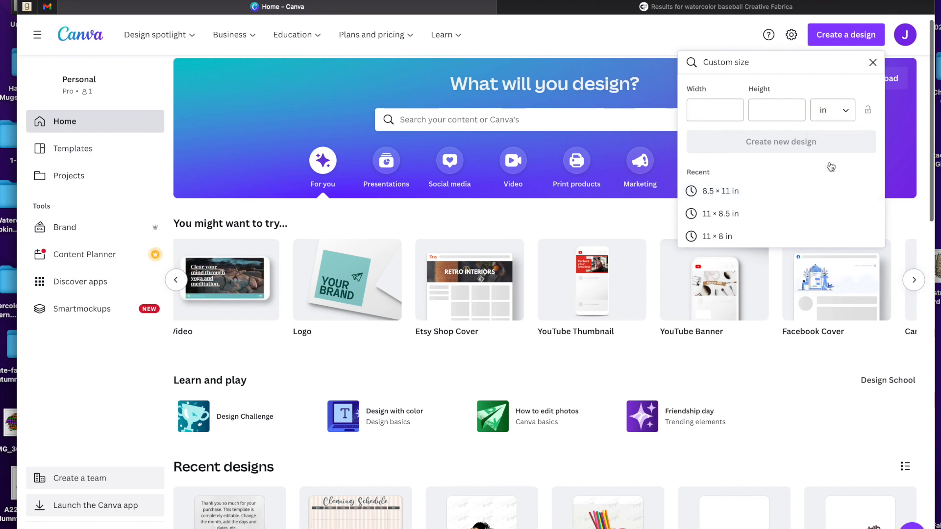
click(820, 115)
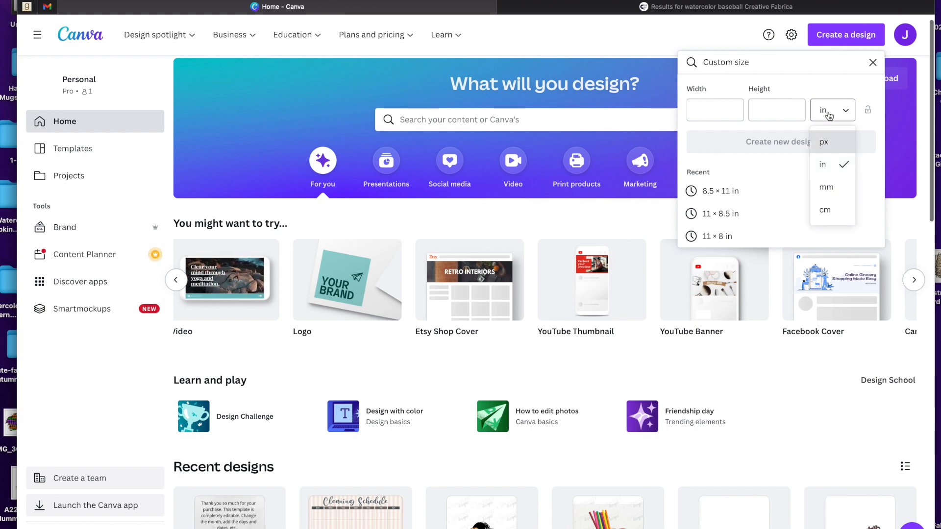
click(666, 111)
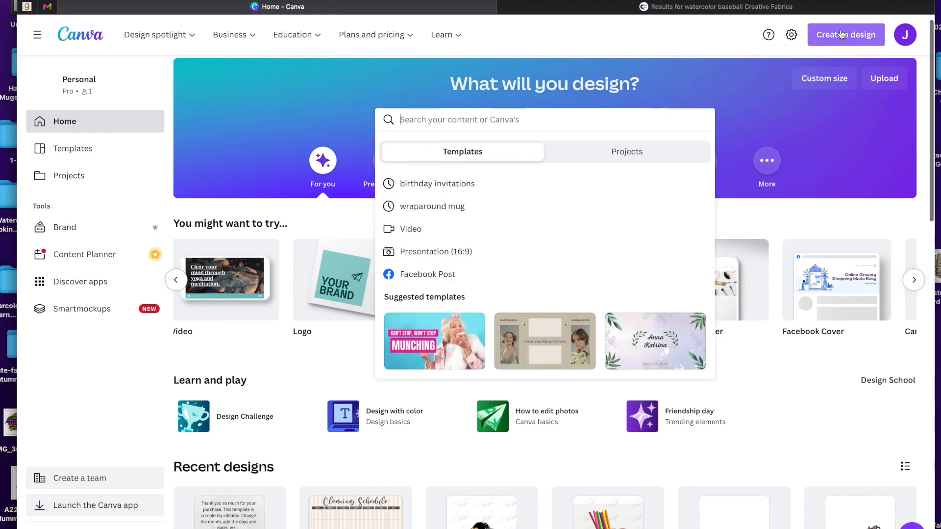
Create a new custom-size design 8.5 in wide and 11 in high
click(837, 44)
click(715, 332)
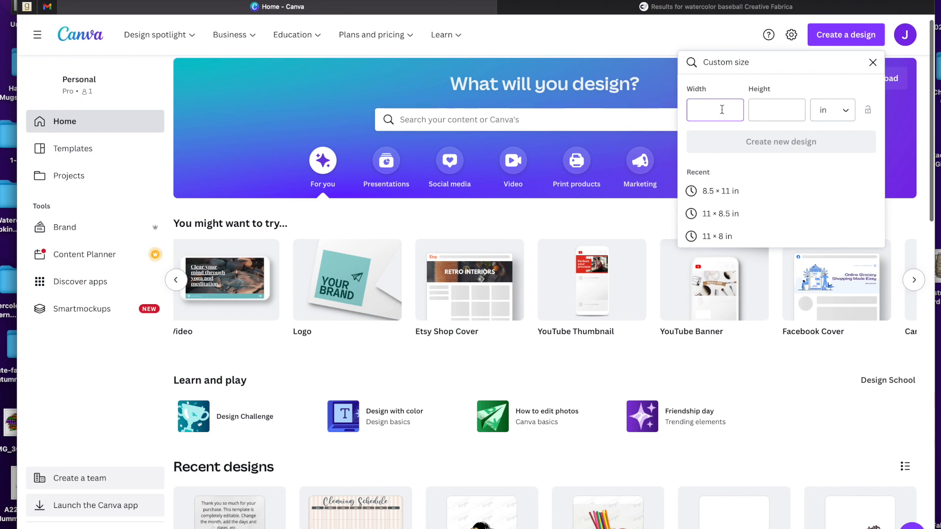
key(Tab)
text(121)
key(BackSpace)
key(BackSpace)
text(1)
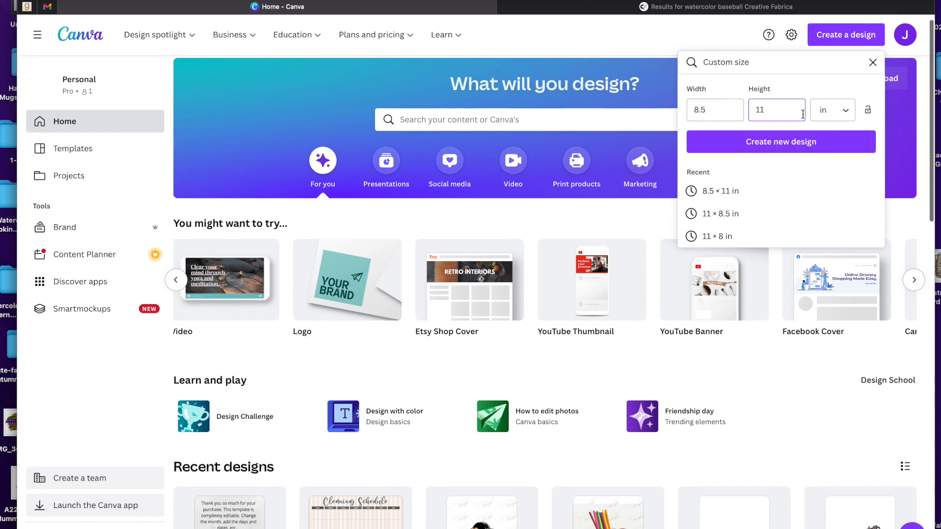
click(832, 112)
click(796, 162)
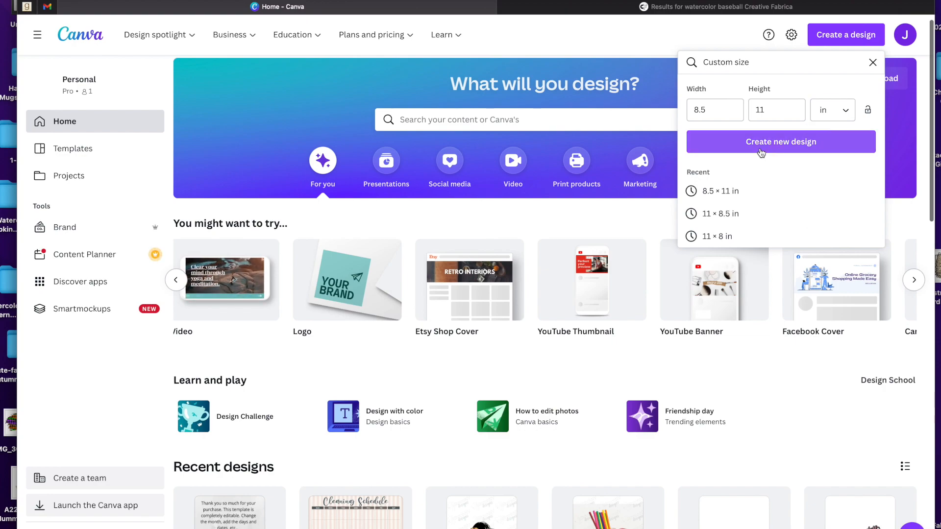
click(760, 143)
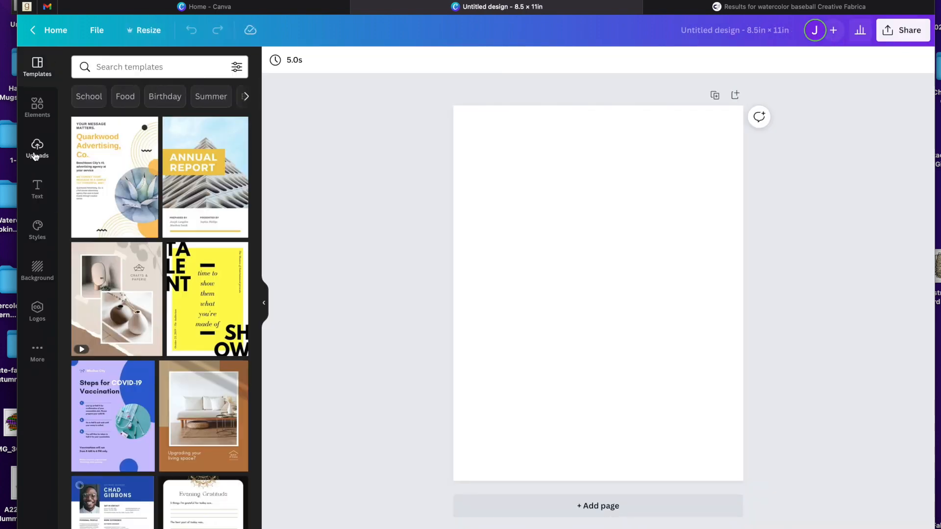
Place the pink sprinkle number 5 from the uploaded images on the page
click(35, 149)
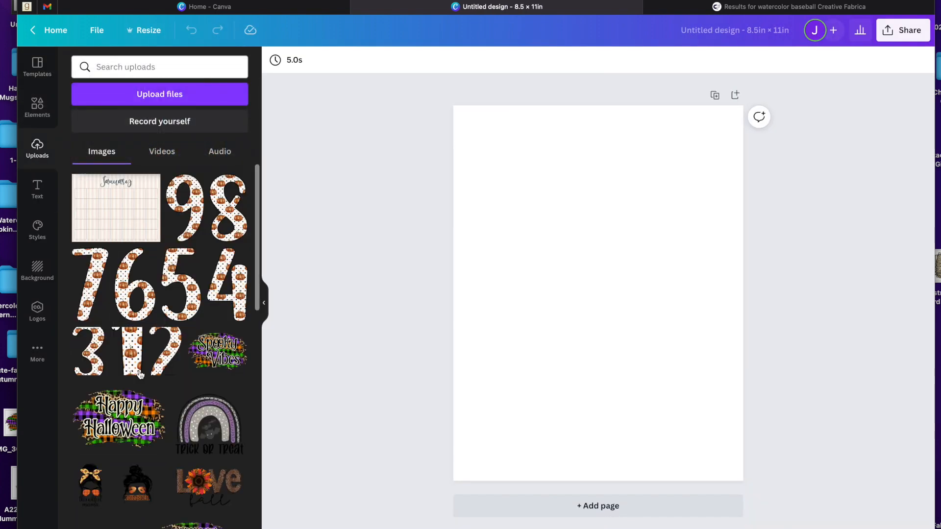
click(184, 294)
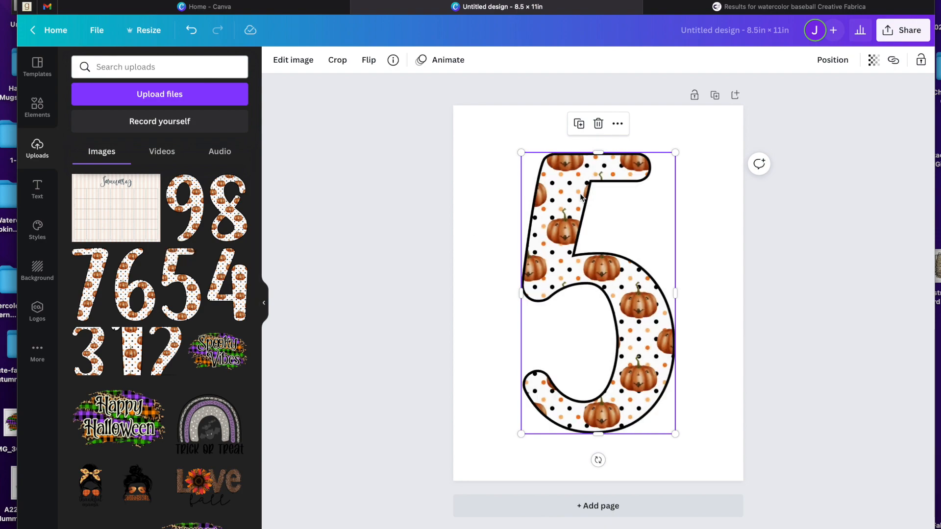
key(Delete)
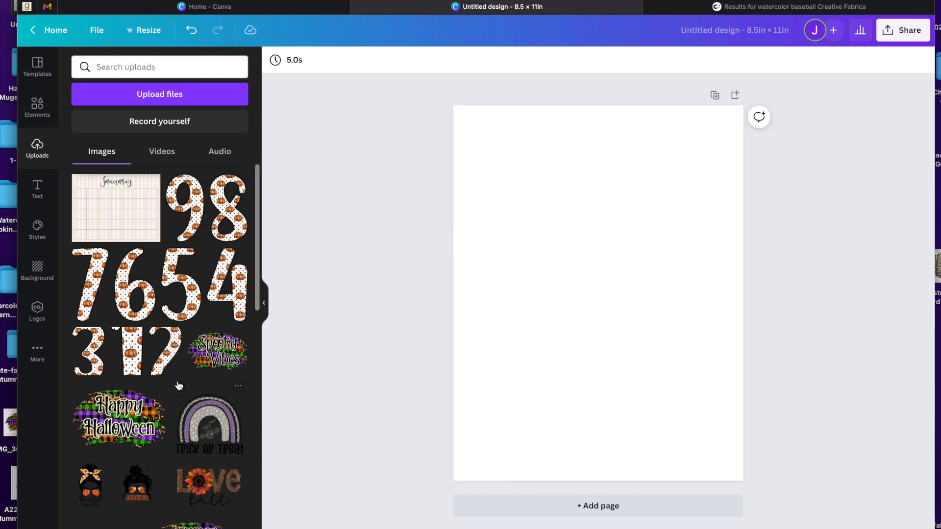
scroll(179, 392, down, 20)
scroll(176, 391, down, 20)
scroll(177, 390, down, 20)
scroll(177, 390, down, 20)
scroll(177, 390, down, 1)
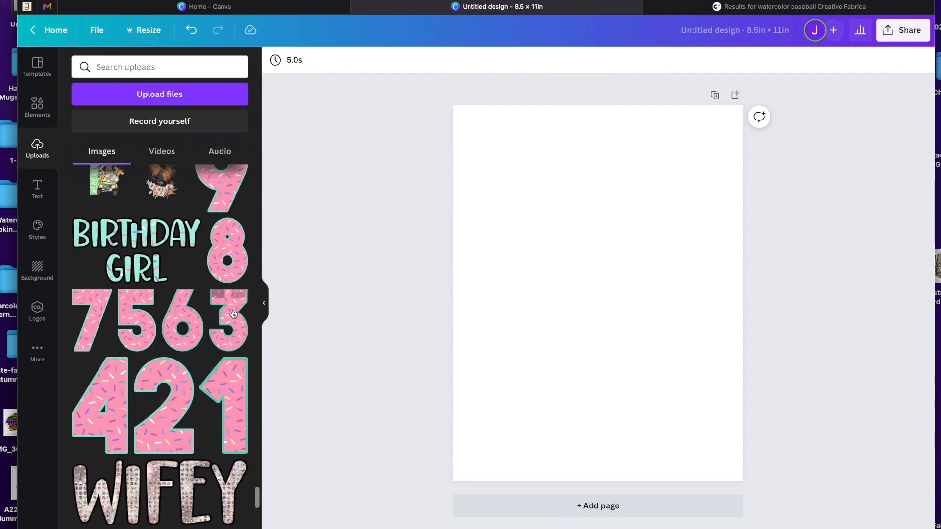
click(135, 340)
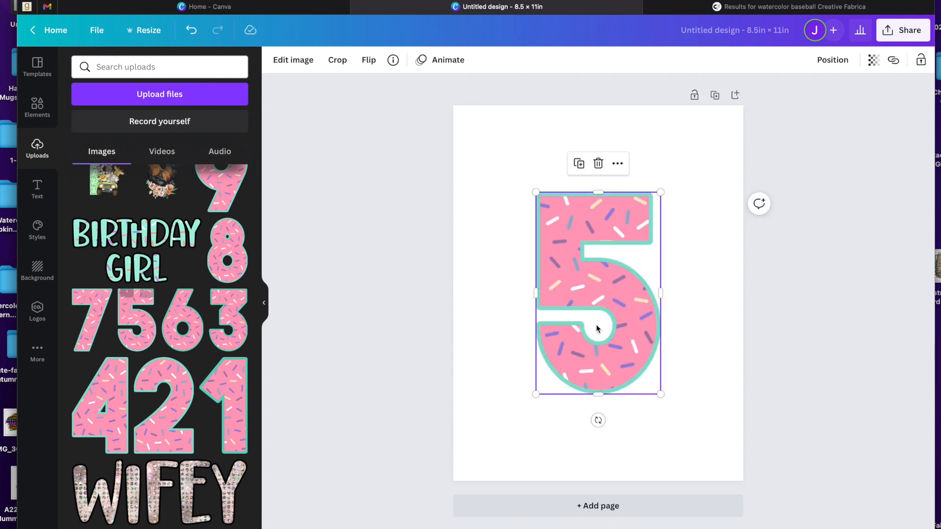
Reposition the pink number 5 slightly left of and above the page's center
mouse_move(643, 340)
mouse_down()
mouse_move(608, 337)
mouse_move(644, 334)
mouse_up()
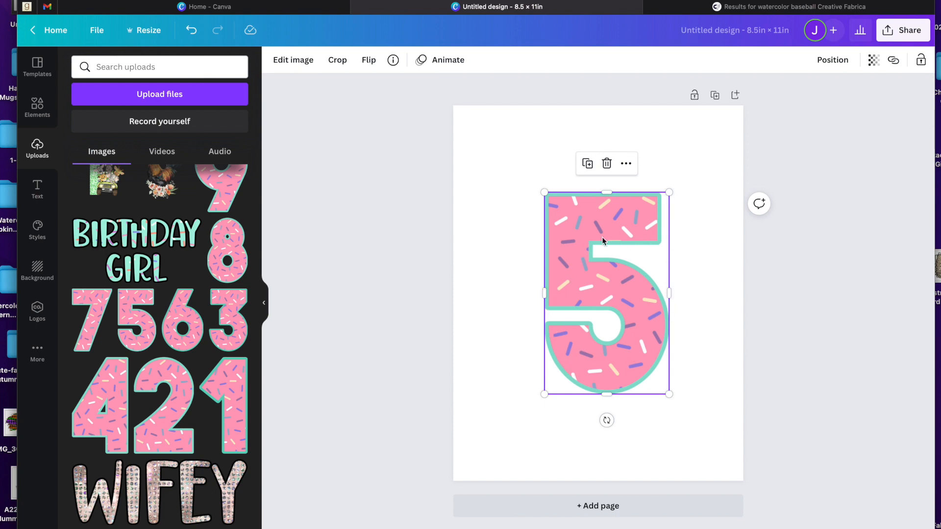
drag(616, 292, 593, 270)
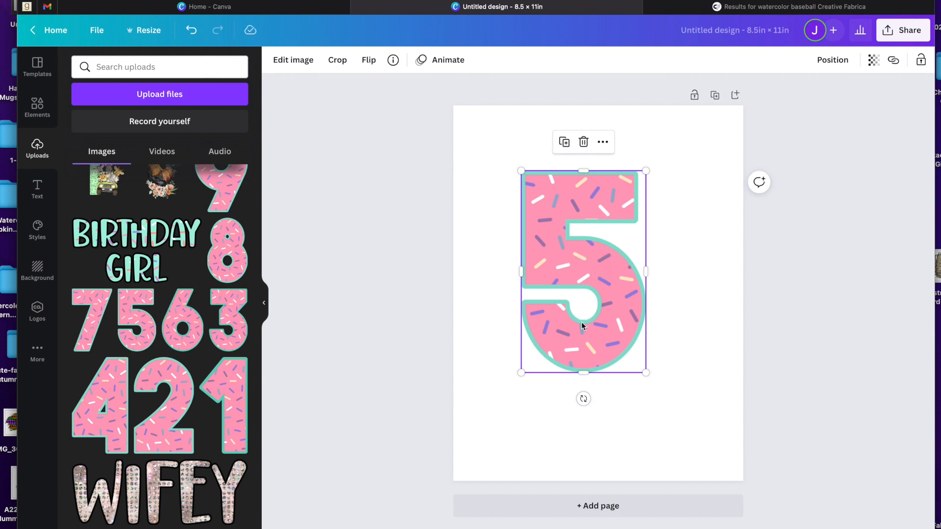
mouse_move(610, 309)
mouse_down()
mouse_move(614, 331)
mouse_move(608, 319)
mouse_up()
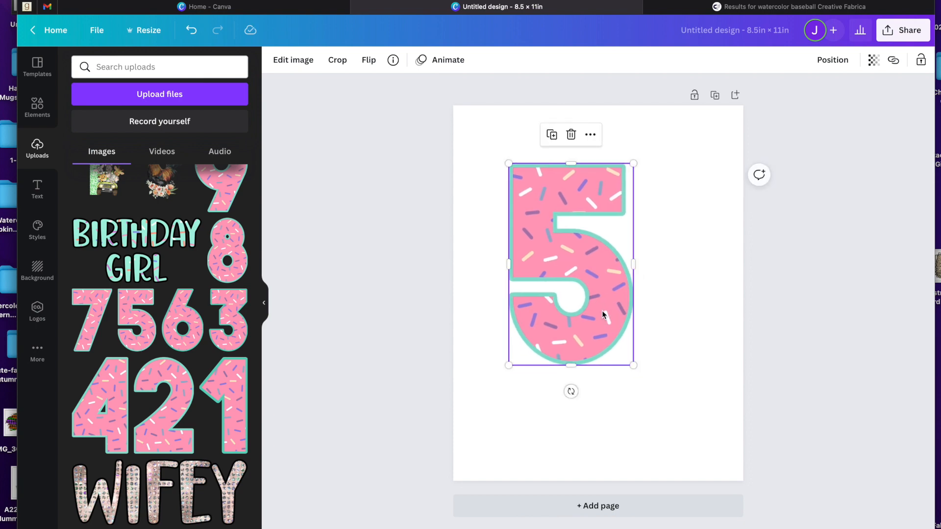
drag(563, 253, 571, 269)
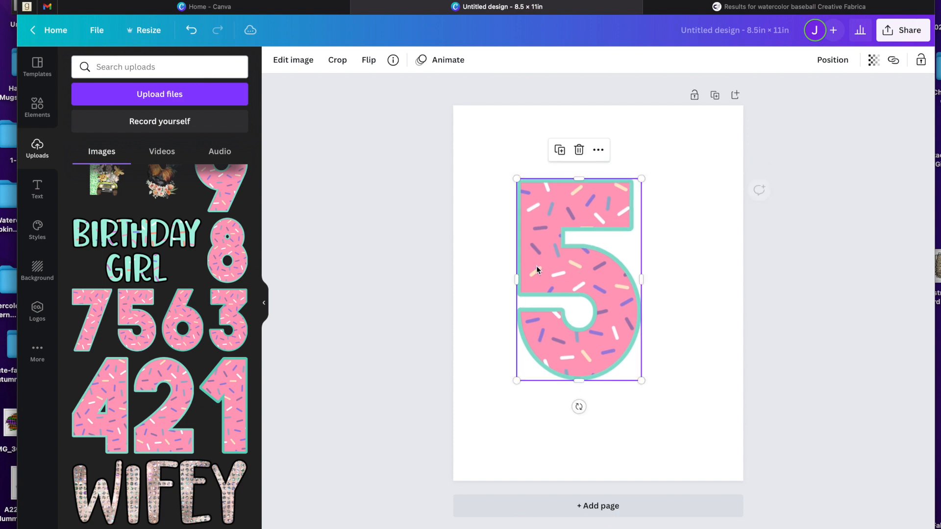
Search the elements library for donut and look through the results for donuts with matching colors
click(34, 108)
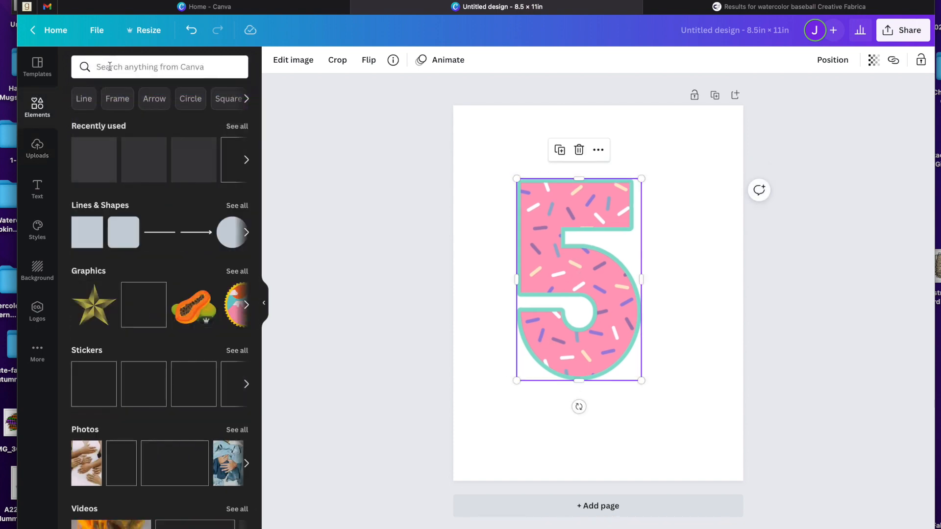
click(110, 67)
text(donut)
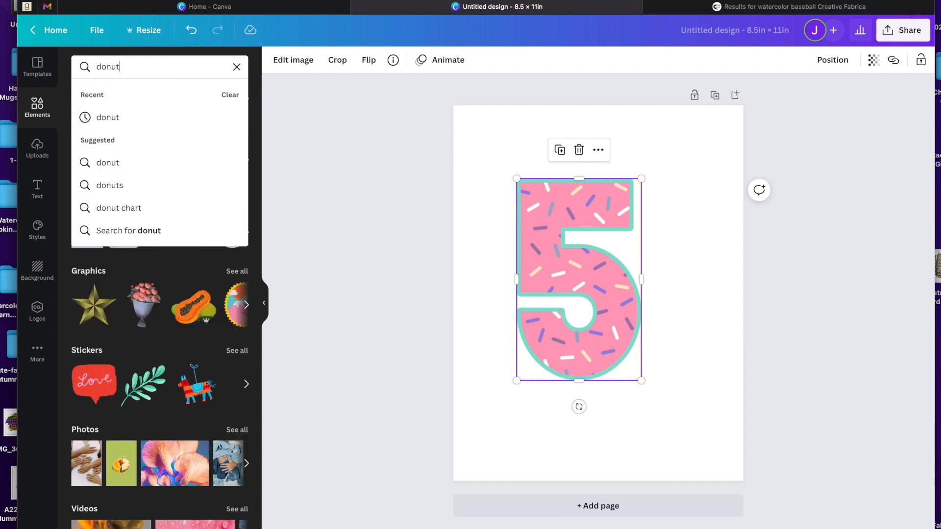
key(Return)
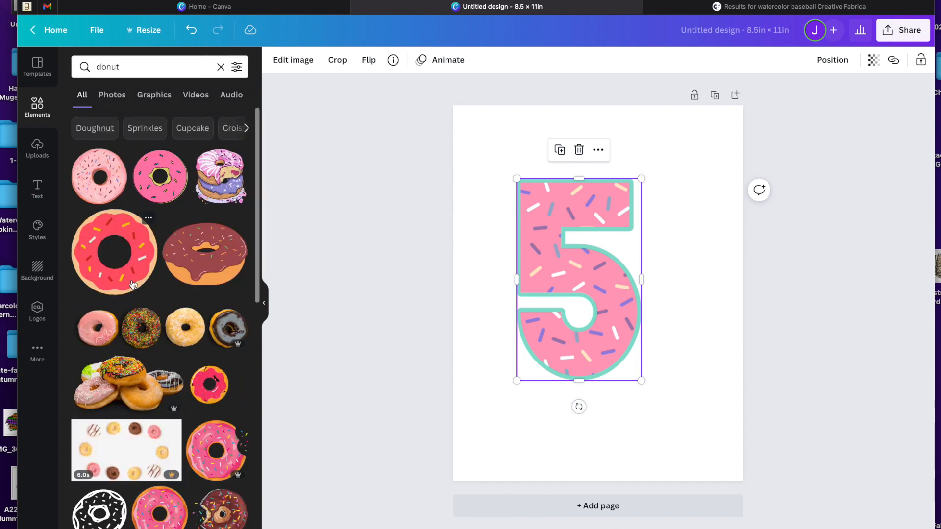
scroll(186, 353, down, 5)
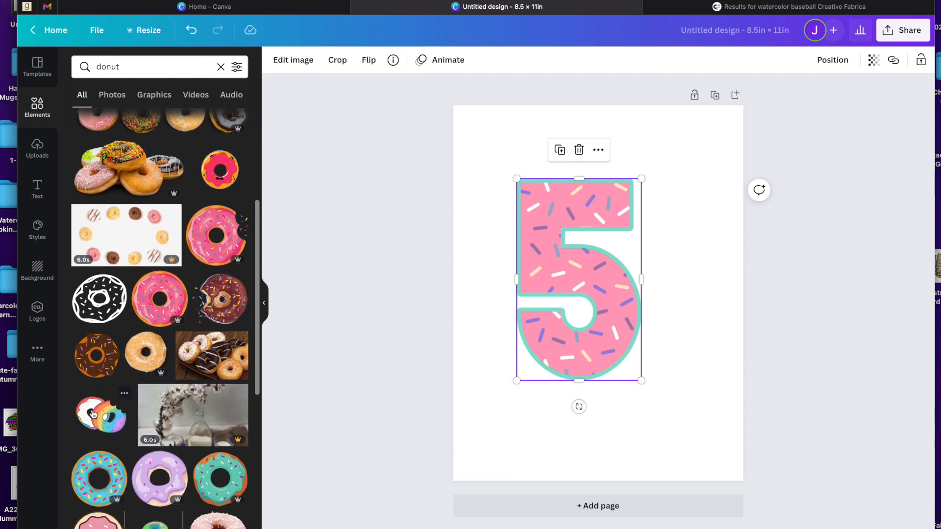
scroll(192, 375, up, 4)
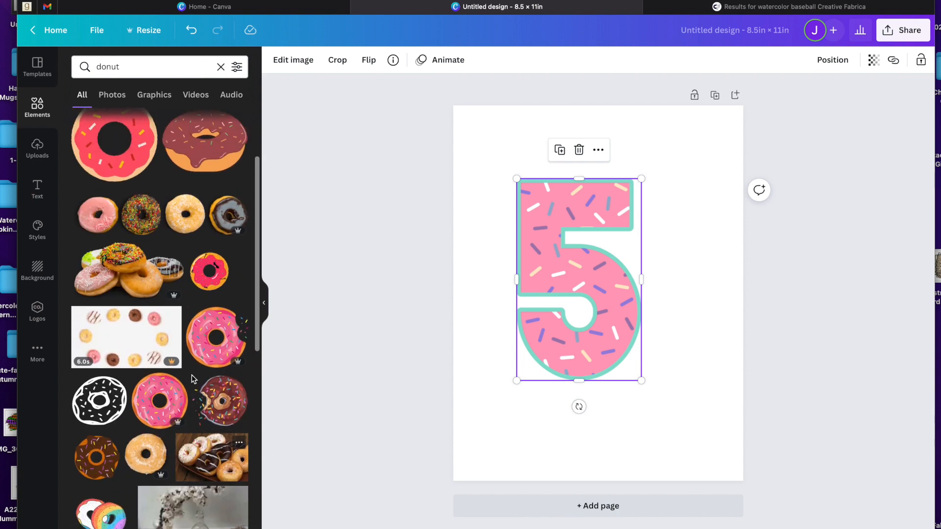
scroll(192, 375, up, 1)
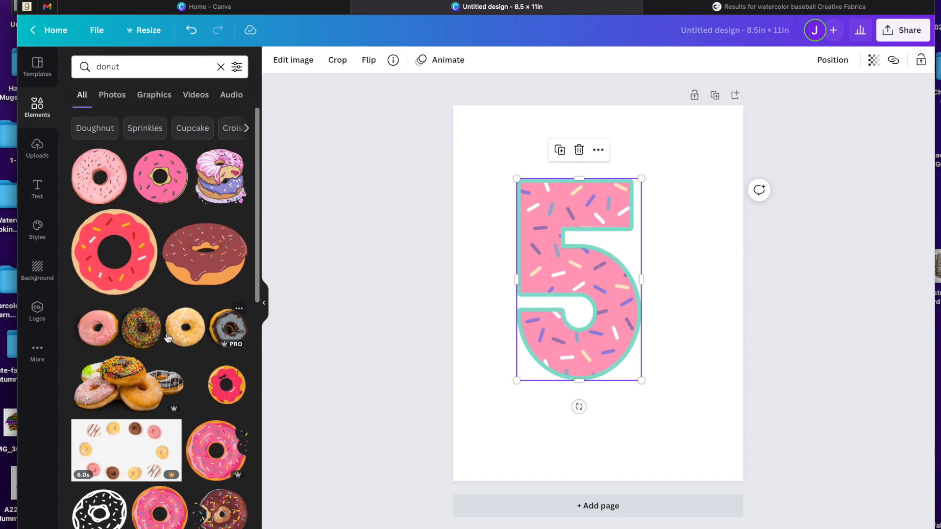
scroll(124, 289, down, 2)
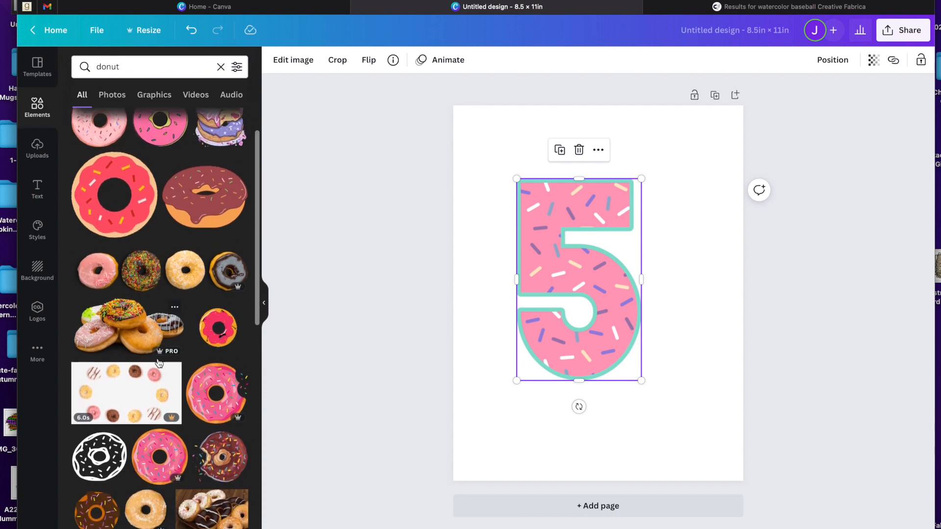
scroll(166, 353, down, 5)
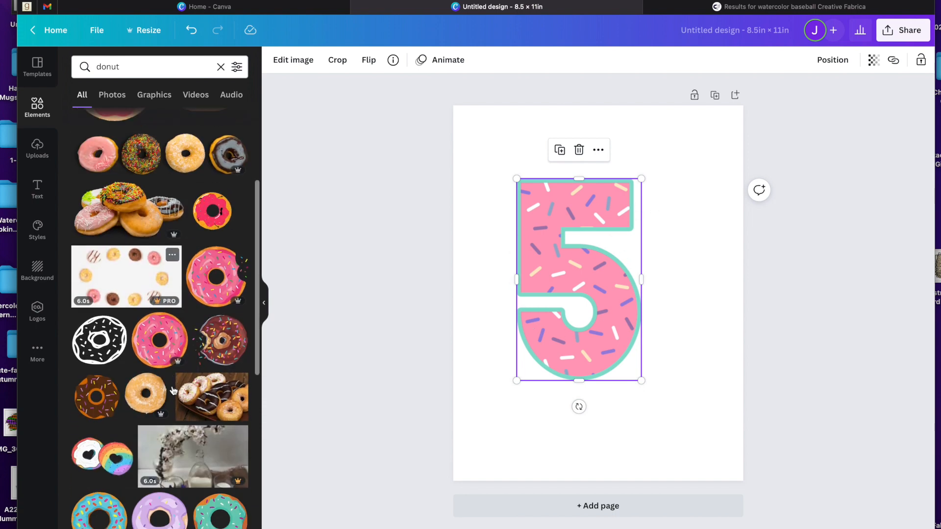
scroll(165, 339, down, 1)
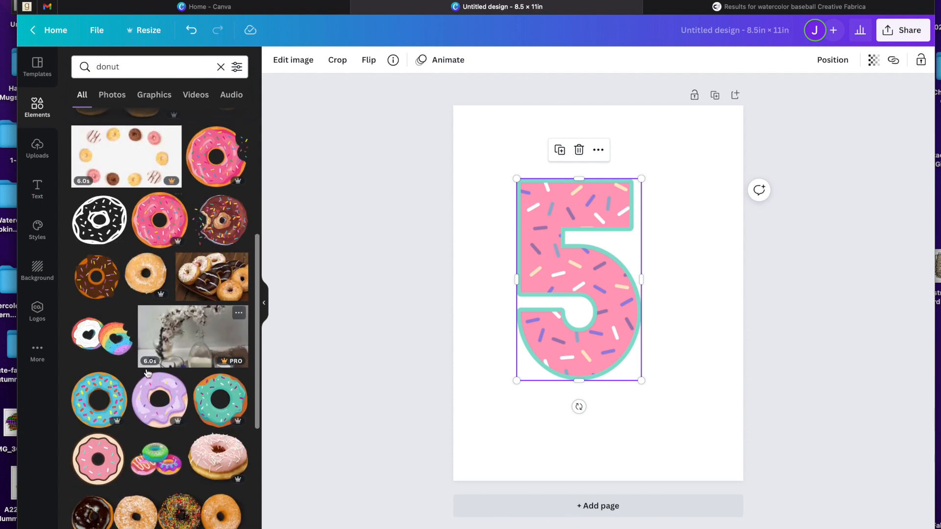
Add the purple sprinkle donut, shrink it to overlap the 5's lower right edge, and shift the 5 left to make room
click(156, 410)
drag(714, 409, 582, 299)
drag(560, 255, 682, 334)
drag(573, 281, 546, 278)
drag(691, 324, 686, 323)
drag(714, 372, 690, 351)
click(656, 439)
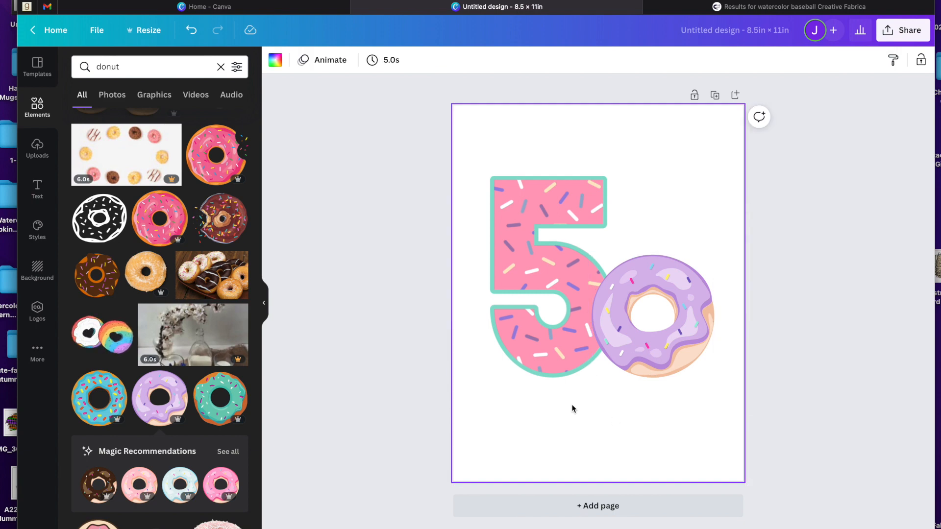
Delete the purple donut, try the teal sprinkle donut beside the 5 instead, and remove it too
click(637, 362)
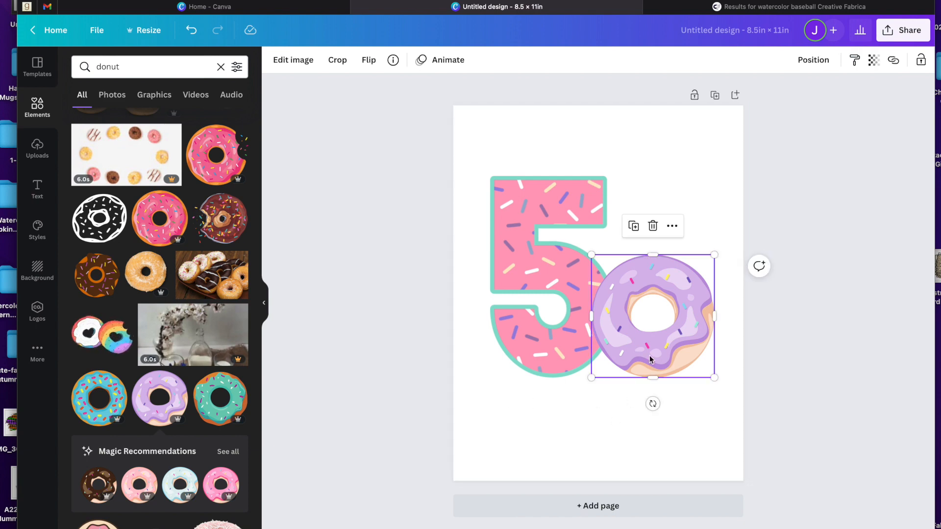
key(Delete)
click(247, 409)
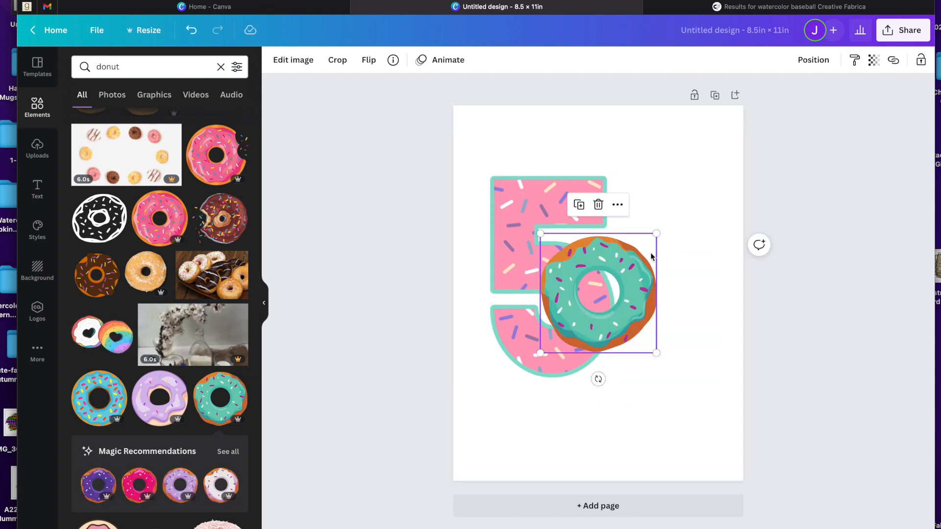
drag(649, 285, 707, 310)
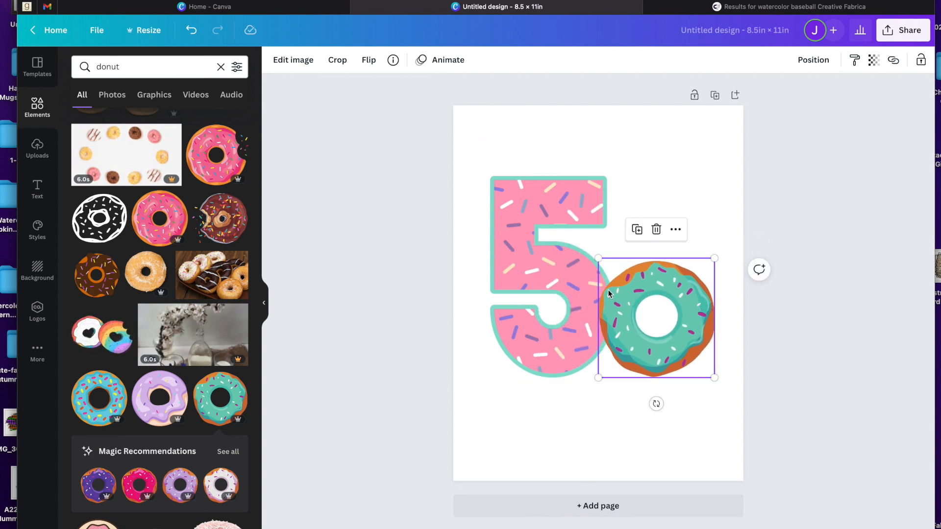
key(Delete)
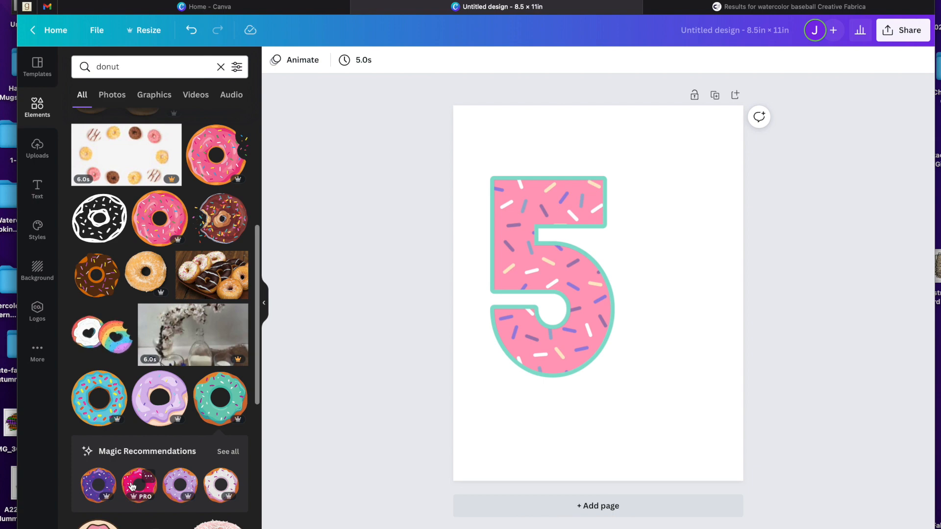
Add both the purple and the teal sprinkle donuts, setting the teal one aside near the page's bottom
click(151, 420)
click(220, 398)
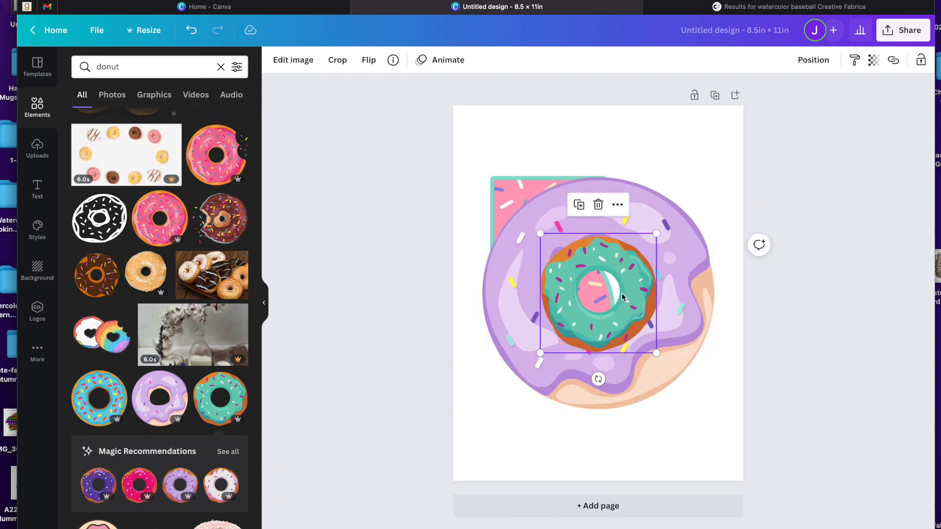
drag(598, 304, 580, 430)
Shrink the purple donut against the 5's right edge and place a smaller teal donut overlapping its lower right
click(689, 268)
drag(713, 177, 606, 285)
drag(594, 329, 690, 285)
drag(699, 374, 665, 328)
drag(643, 297, 656, 307)
click(646, 468)
drag(646, 469, 704, 357)
Add the pink sprinkle donut from the teal donut's full recommendations and shrink it between the 5's lower right edge and the teal donut
scroll(137, 431, down, 5)
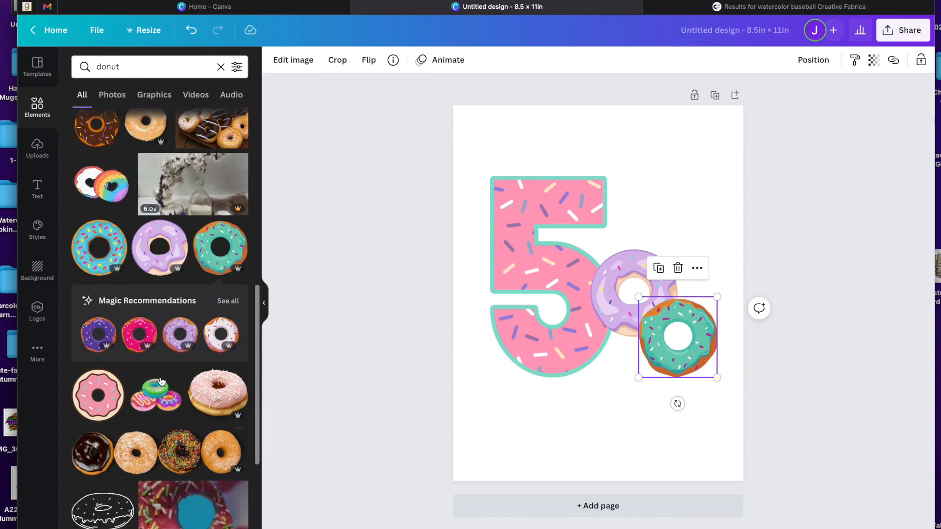
click(228, 300)
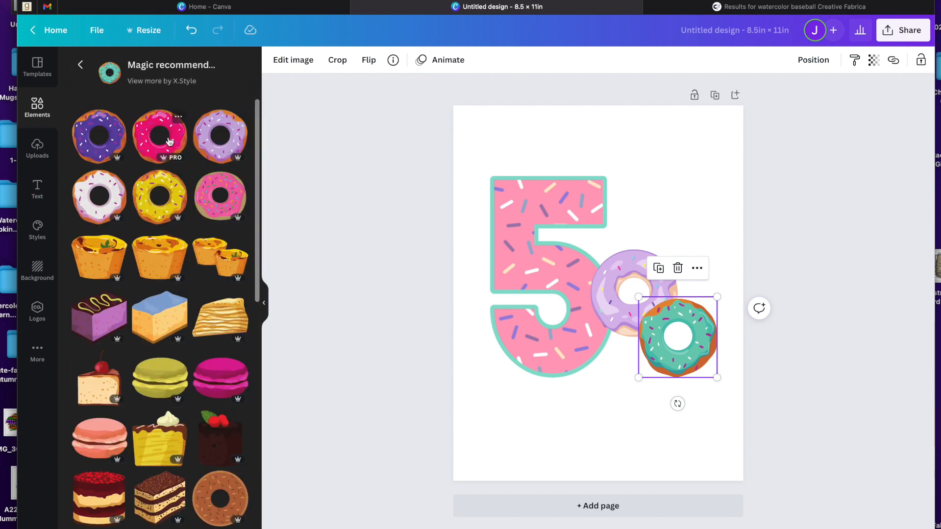
click(211, 205)
drag(608, 293, 623, 344)
drag(671, 293, 643, 339)
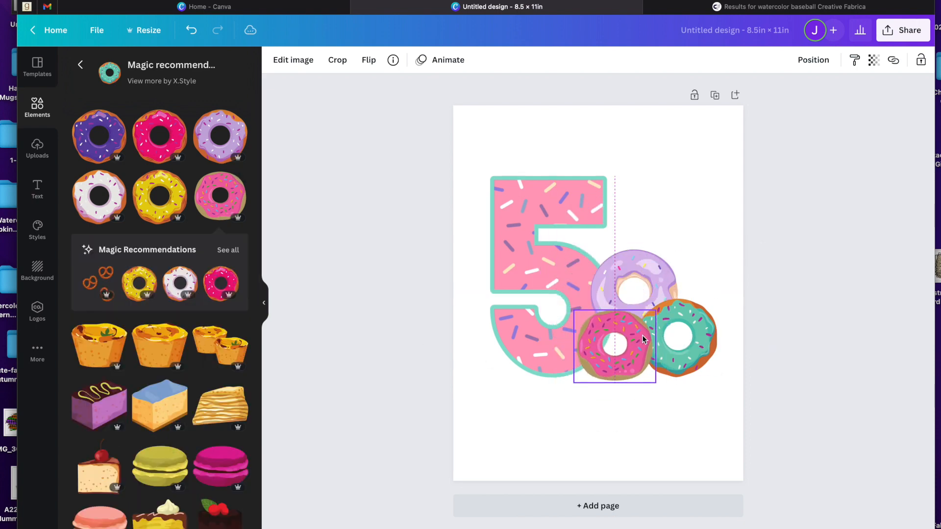
Shift the 5 right and place a smaller purple donut beside its upper right side
click(696, 200)
drag(538, 253, 579, 257)
drag(667, 289, 702, 210)
Shrink the teal donut to about 1.5 × 1.6 in off the 5's lower right, and place a smaller pink donut at its lower left
click(699, 353)
drag(718, 297, 690, 325)
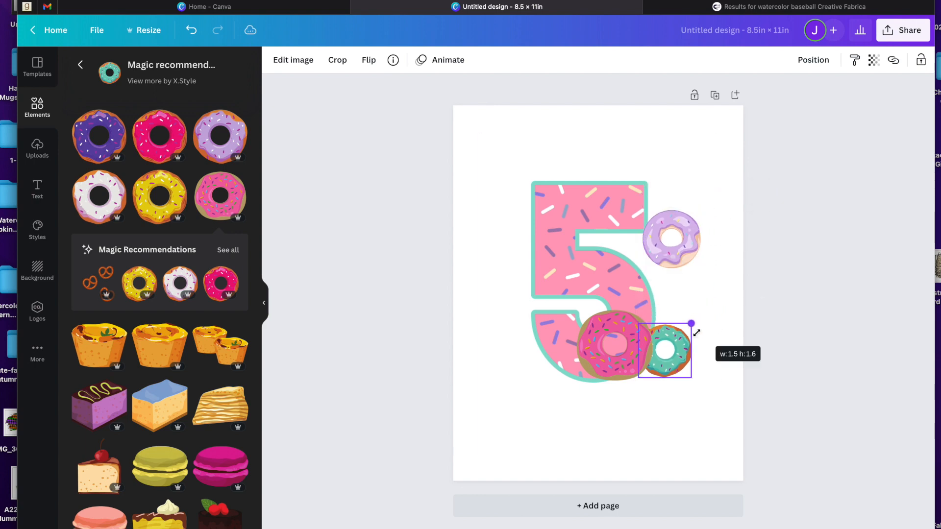
drag(663, 353, 687, 330)
drag(599, 368, 517, 388)
drag(572, 403, 555, 390)
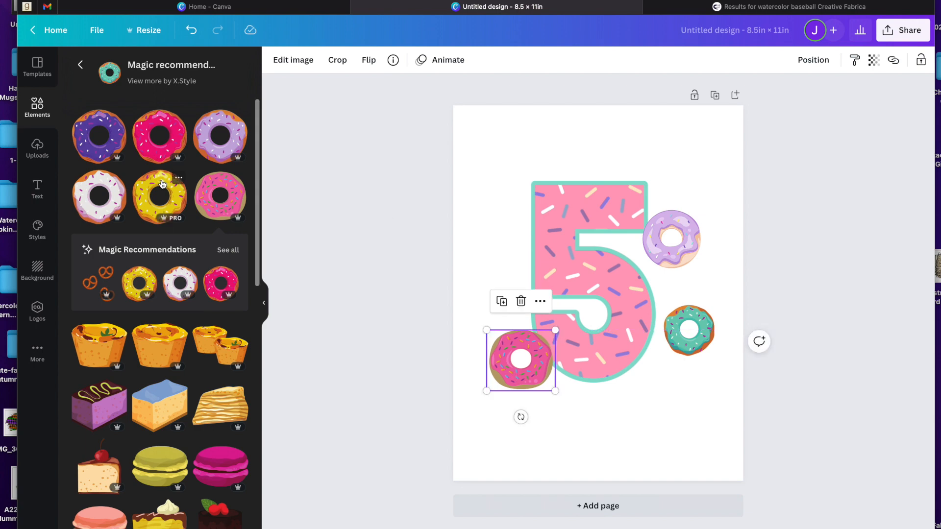
Add the yellow sprinkle donut and shrink it over the 5's upper left corner
click(180, 209)
drag(654, 232, 615, 281)
drag(571, 304, 521, 187)
drag(560, 231, 538, 202)
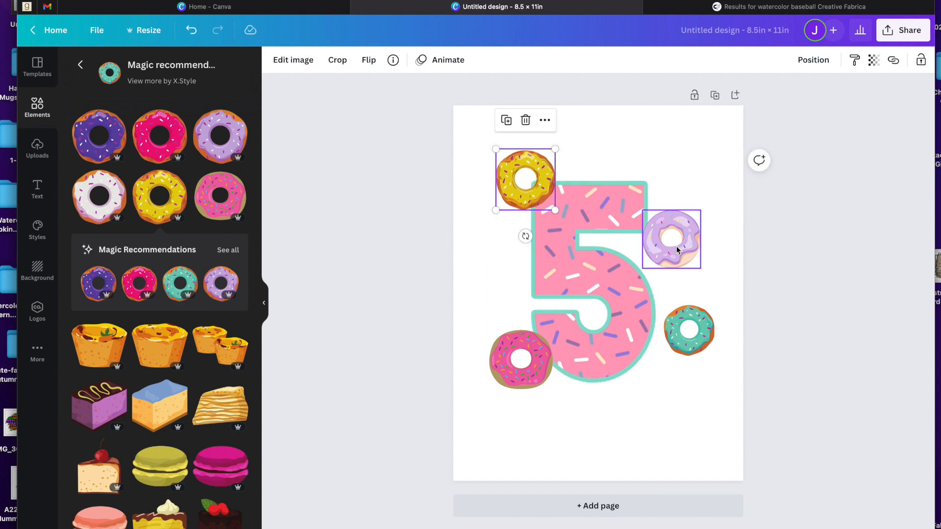
Move the purple and teal donuts left so they overlap the right edge of the 5
drag(671, 239, 664, 231)
click(688, 325)
drag(687, 324, 671, 324)
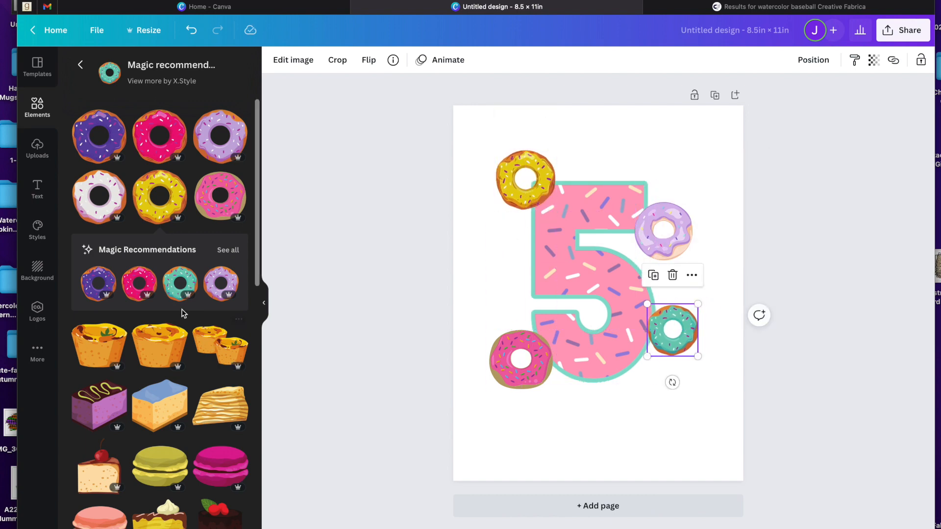
Add a smaller white sprinkle donut centred on the 5's top edge, and spread the purple and yellow donuts along its sides
click(108, 211)
drag(666, 226, 633, 349)
click(637, 259)
drag(617, 381, 630, 162)
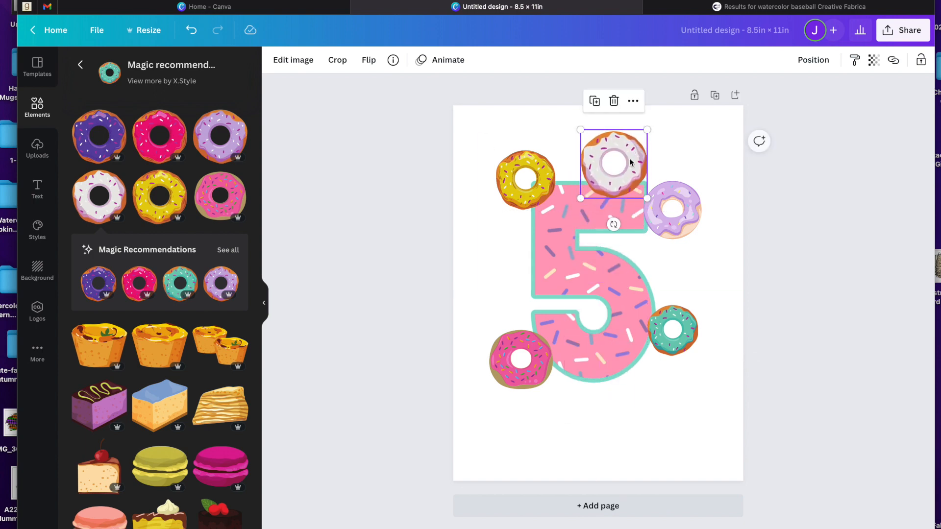
drag(526, 201, 512, 250)
drag(613, 169, 592, 169)
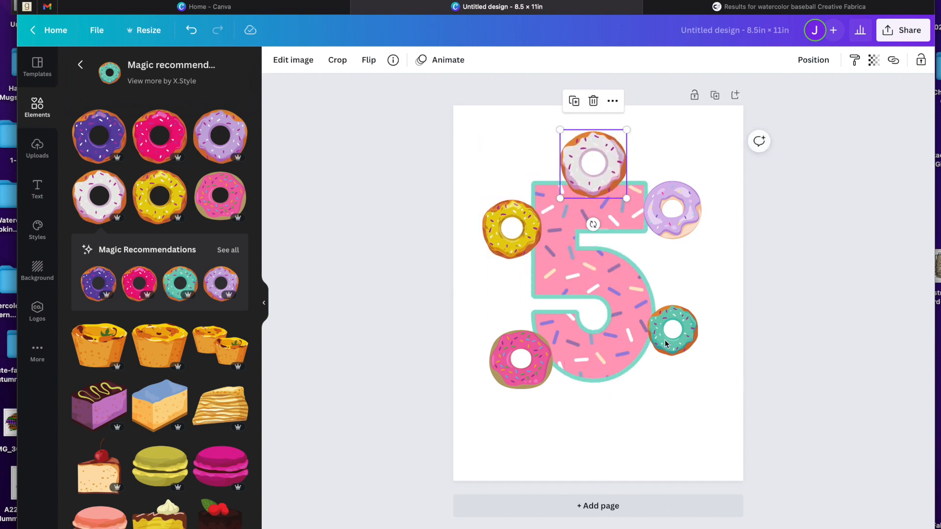
Enlarge the teal donut slightly and position it overlapping the 5's lower right edge
drag(652, 333, 648, 351)
drag(694, 375, 704, 385)
drag(661, 355, 655, 336)
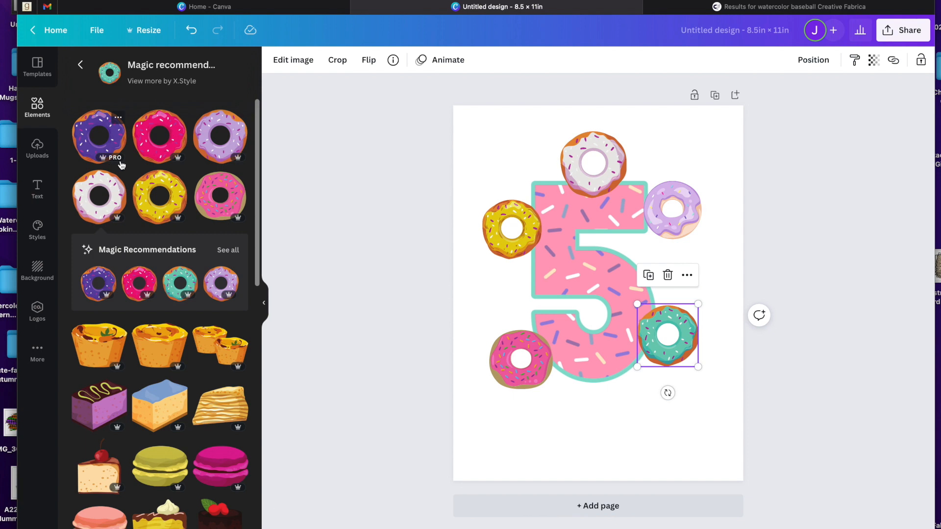
Return to the donut search results and look through them for another donut that matches the design
click(80, 64)
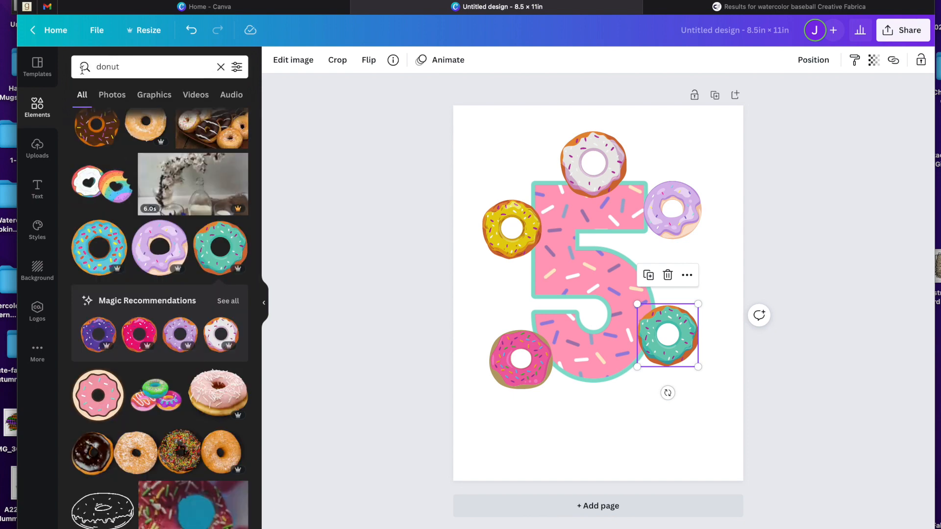
scroll(98, 186, up, 3)
scroll(98, 187, up, 3)
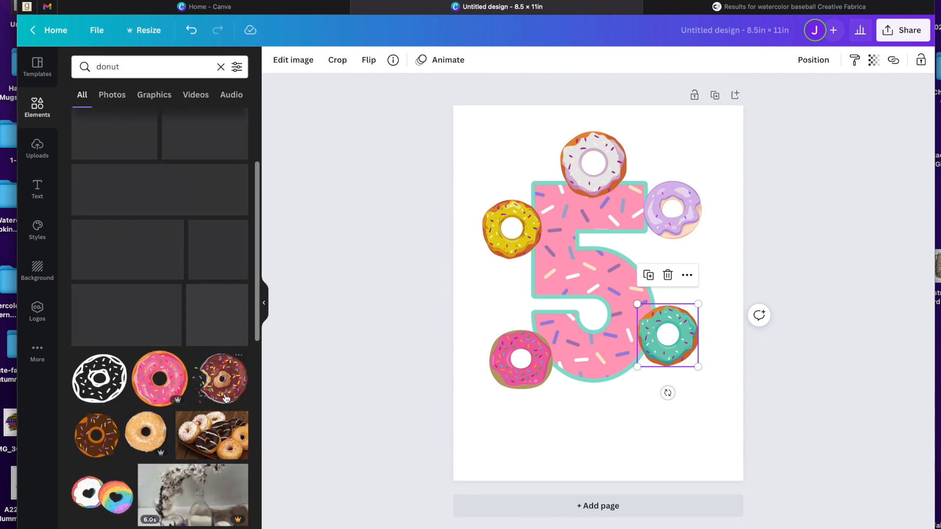
scroll(147, 343, up, 4)
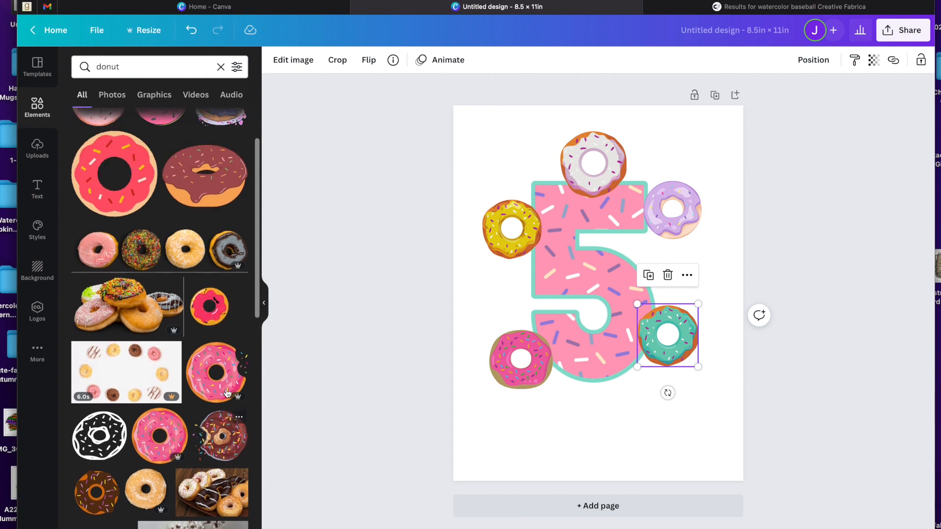
scroll(130, 331, up, 1)
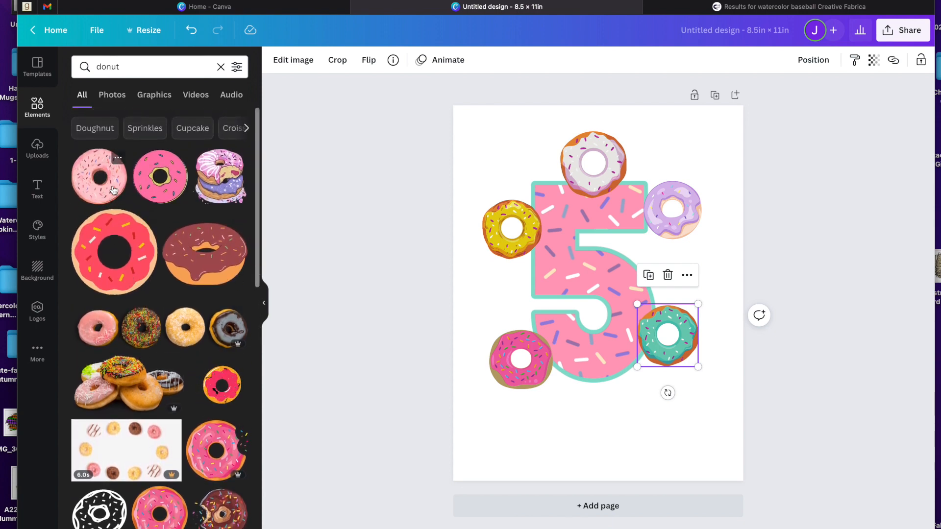
scroll(196, 314, down, 3)
scroll(196, 314, down, 12)
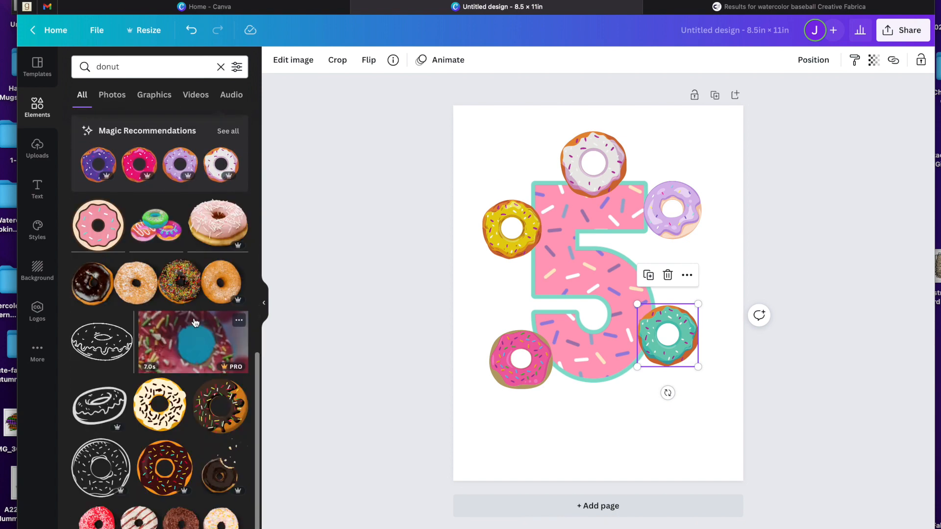
scroll(177, 360, down, 5)
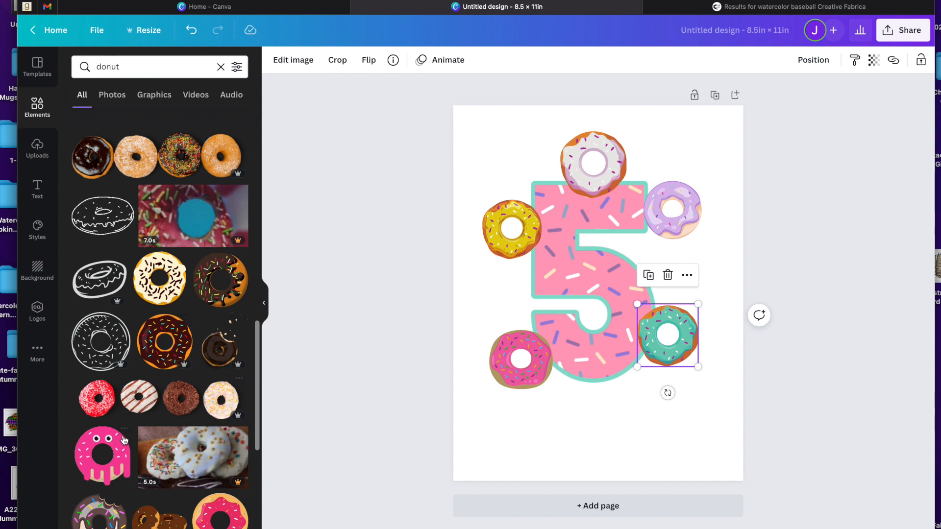
scroll(175, 445, down, 4)
scroll(175, 445, down, 6)
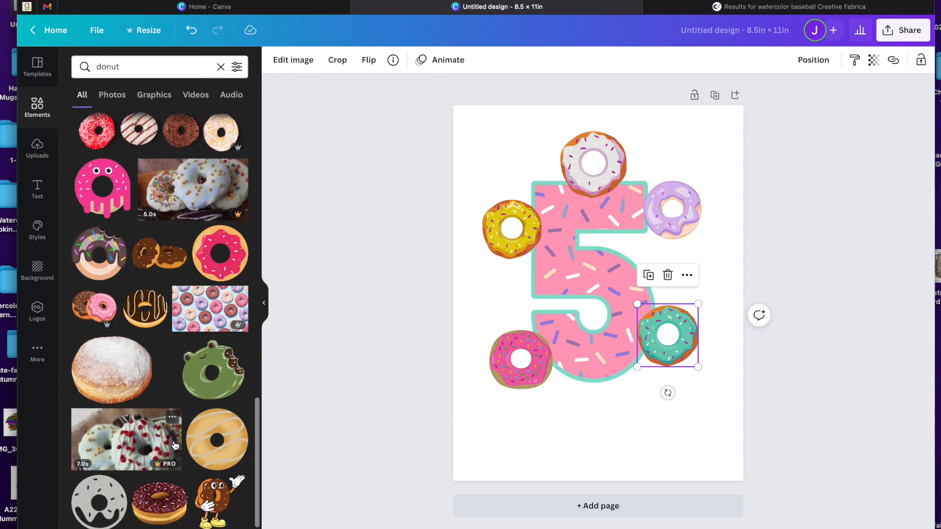
scroll(175, 443, up, 3)
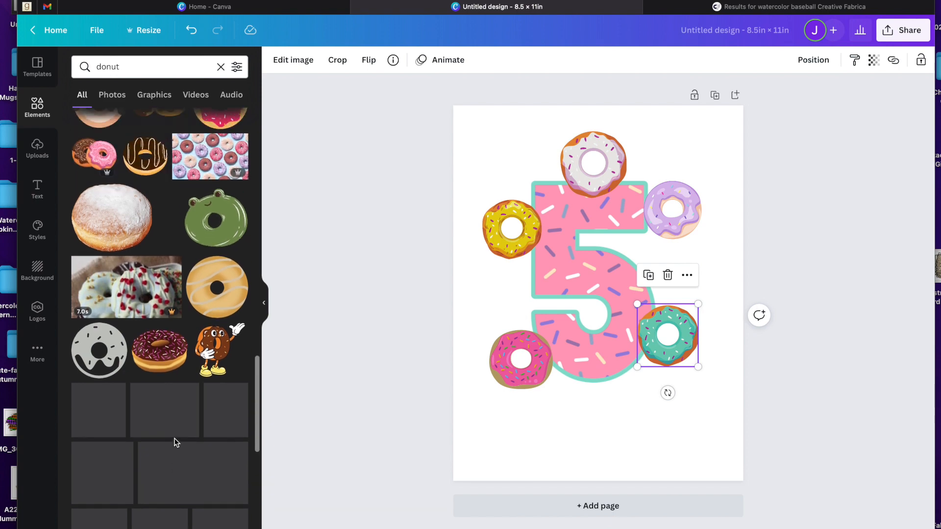
scroll(175, 442, down, 3)
scroll(171, 441, up, 20)
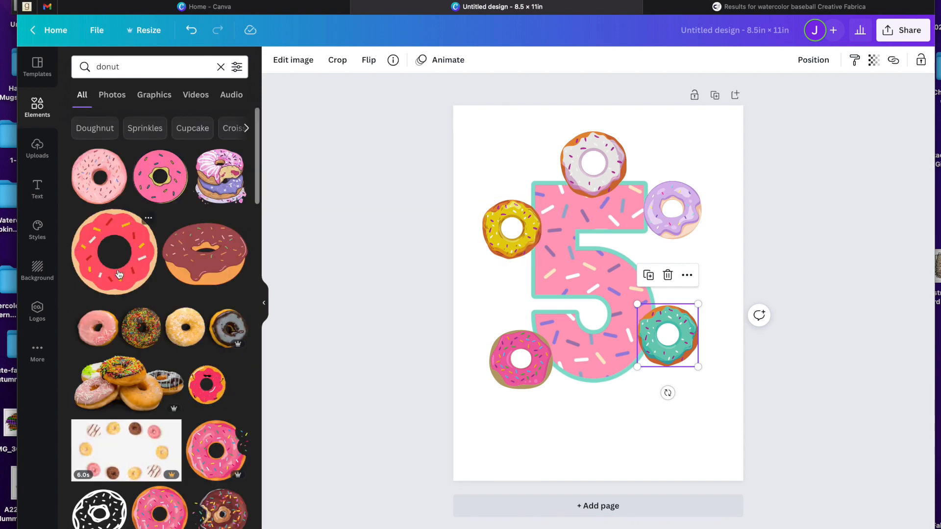
Try the red donut with white and yellow sprinkles near the bottom of the 5, and remove it
click(114, 252)
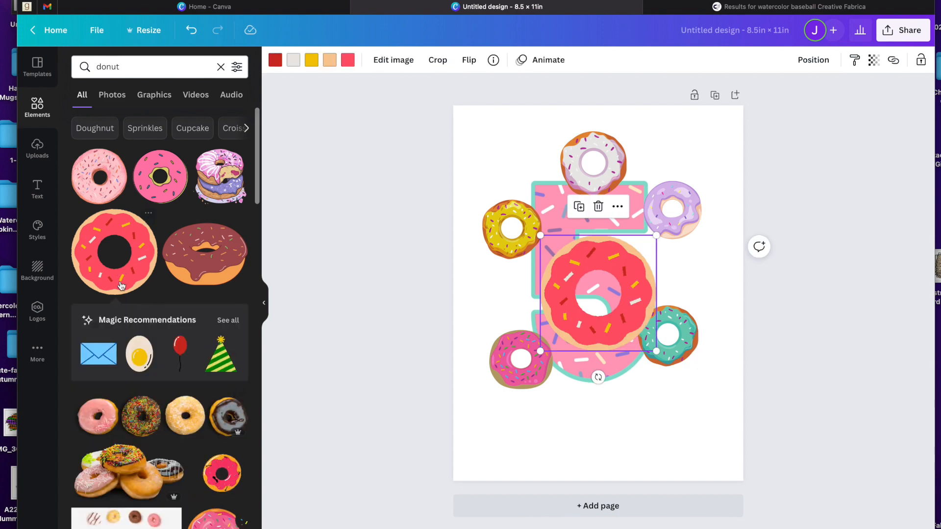
drag(609, 342, 600, 417)
click(589, 280)
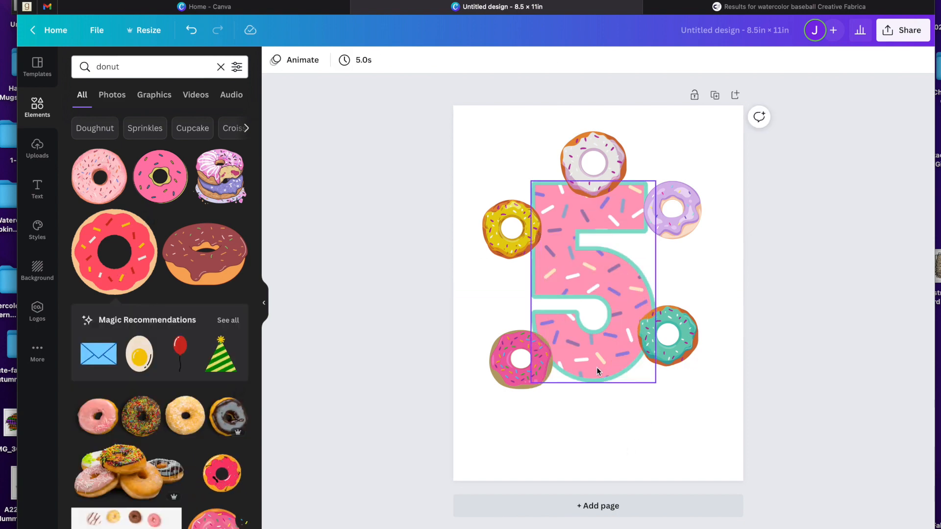
Delete the white donut above the 5 and the yellow donut on its left side
click(608, 156)
key(Delete)
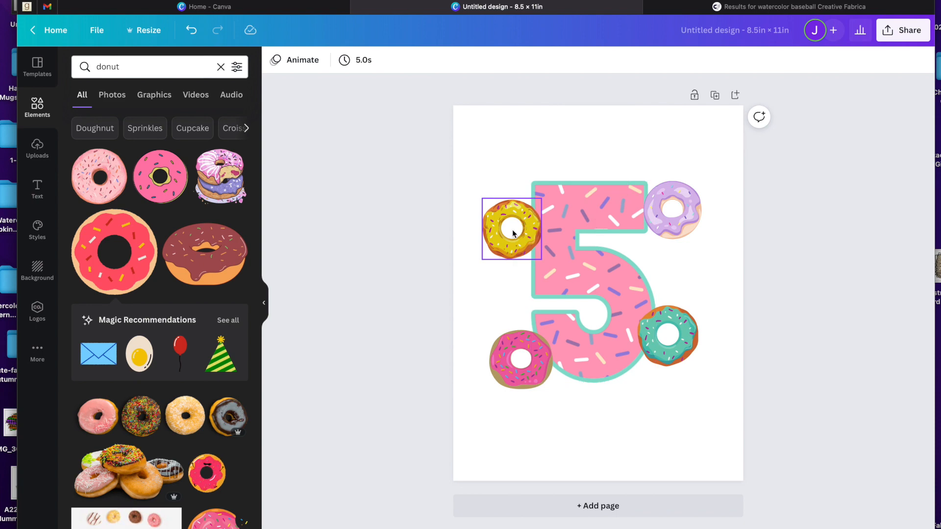
click(504, 221)
key(Delete)
Move the 5 left and cluster the pink, purple and teal donuts against its lower right edge
click(590, 284)
drag(590, 284, 564, 284)
drag(519, 360, 631, 312)
drag(692, 225, 662, 313)
drag(634, 342, 615, 378)
drag(672, 356, 675, 357)
drag(663, 295, 663, 291)
click(703, 311)
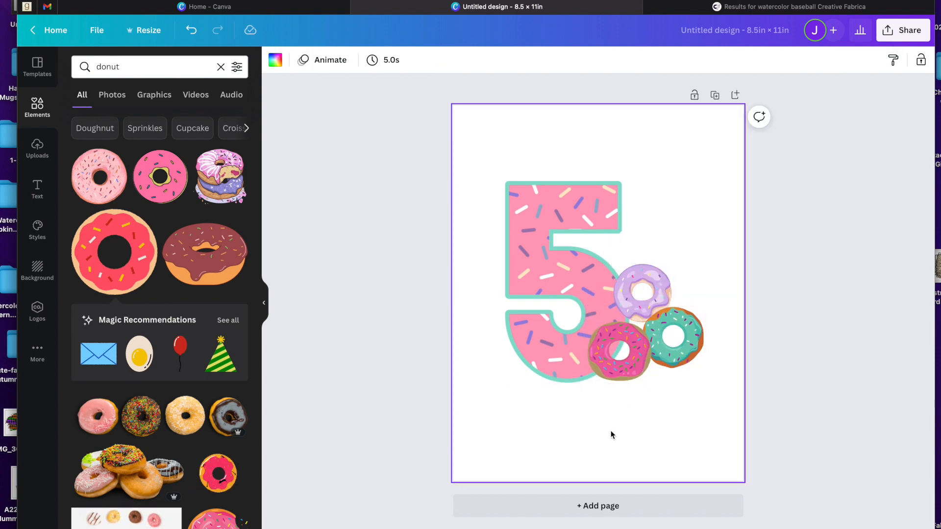
Shrink the 5 slightly and align it beside the donut cluster
click(573, 299)
drag(505, 182, 515, 199)
drag(563, 282, 553, 278)
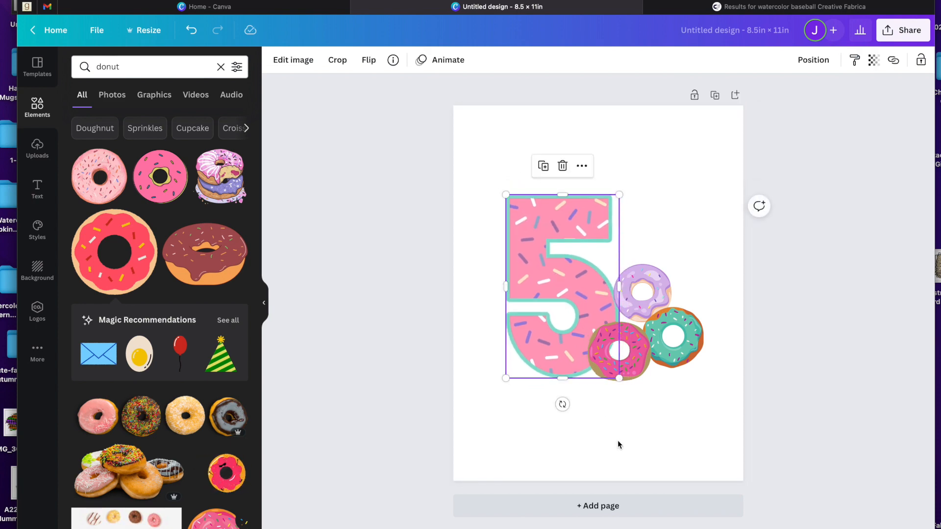
Move the 5 and all three donuts up together, centred across the page, and group them
drag(563, 417, 733, 243)
drag(646, 307, 639, 281)
key(super+g)
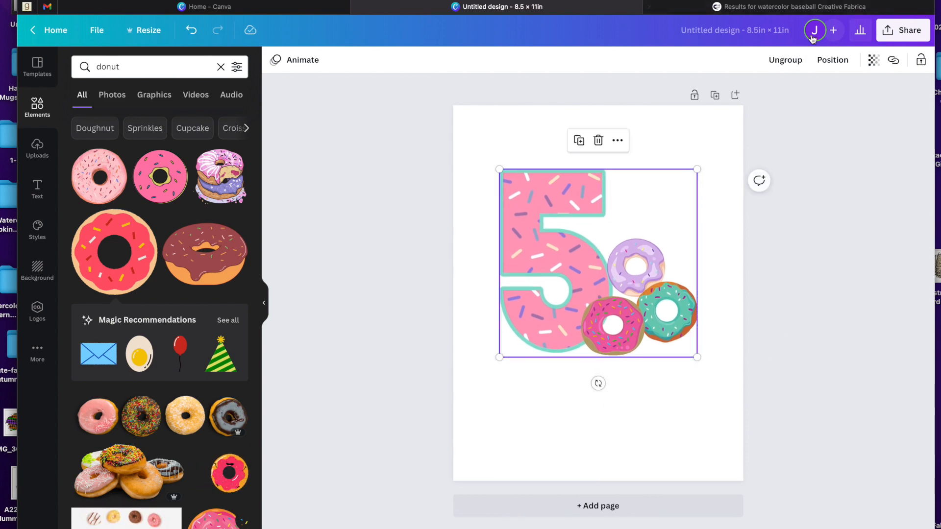
Ungroup the artwork to move the purple donut left and slightly down against the 5, and group everything again
click(725, 157)
click(664, 262)
drag(664, 262, 656, 268)
click(760, 254)
click(779, 198)
click(780, 203)
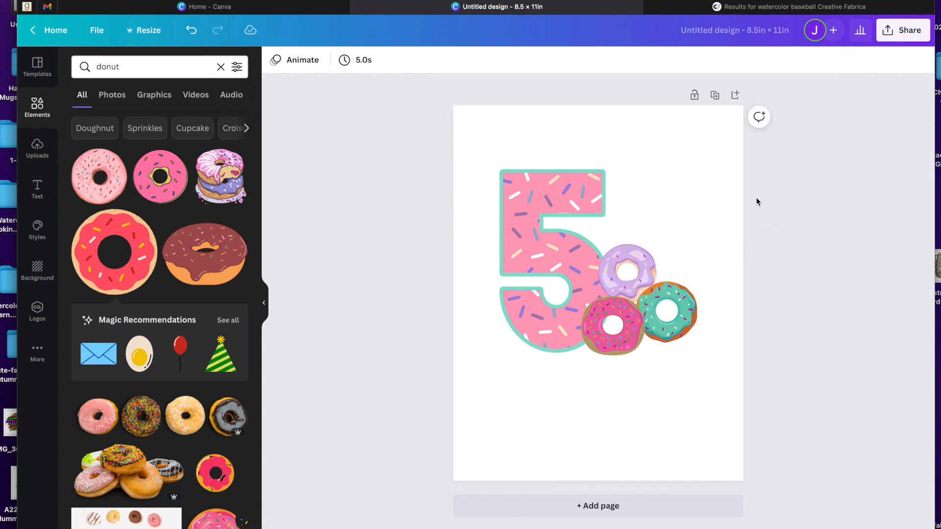
drag(493, 139, 734, 441)
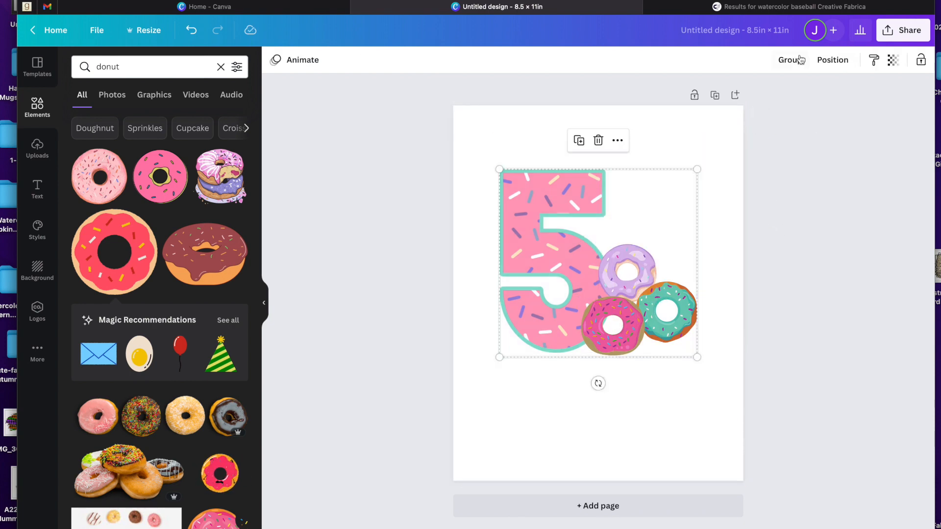
click(629, 302)
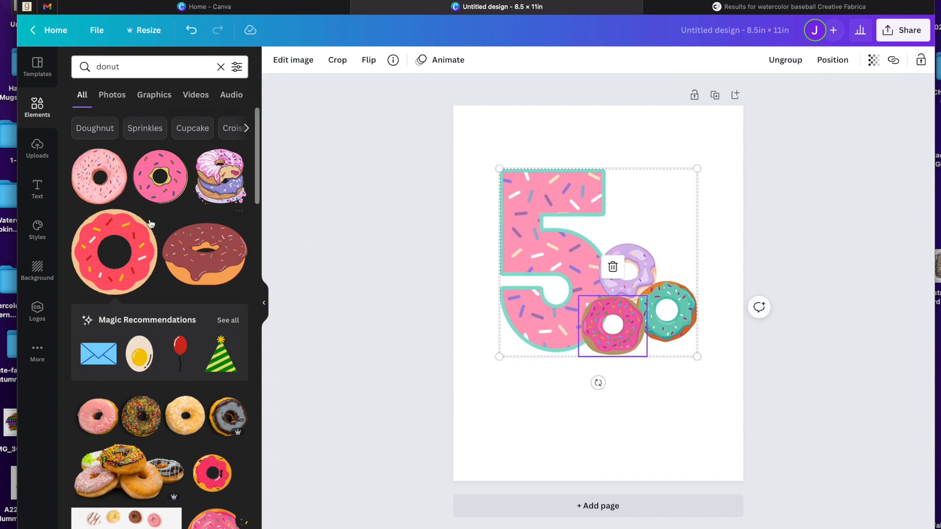
Add a heading with the person's first name beneath the artwork and set its font to Candy Butterfly Regular
click(36, 190)
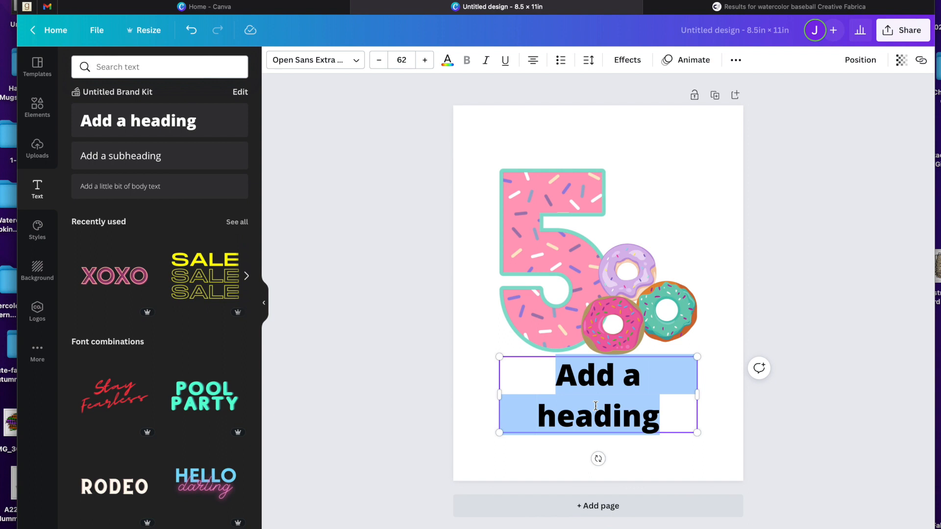
text(Madelyn)
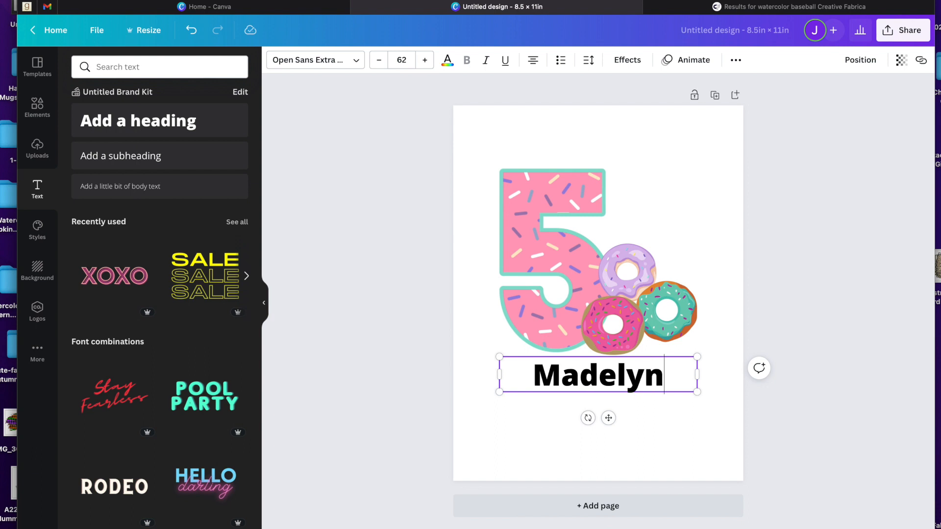
click(348, 60)
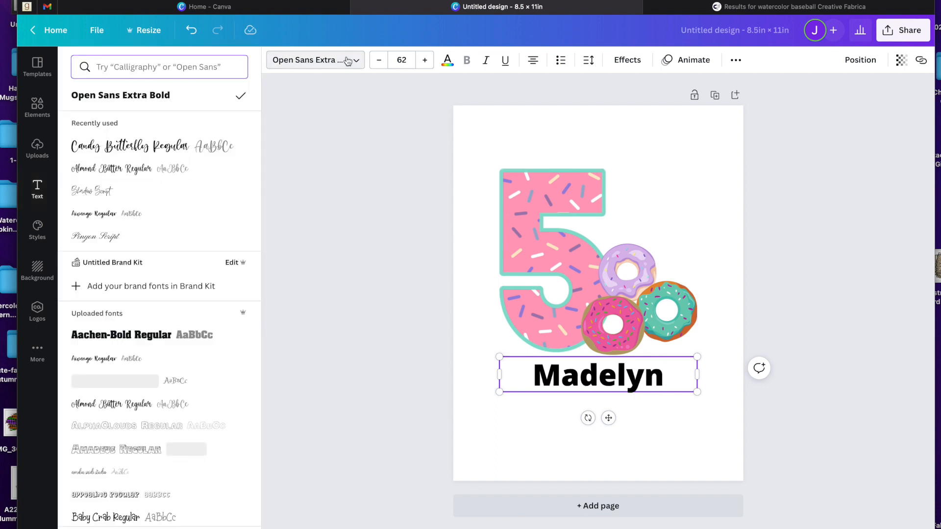
scroll(147, 235, down, 3)
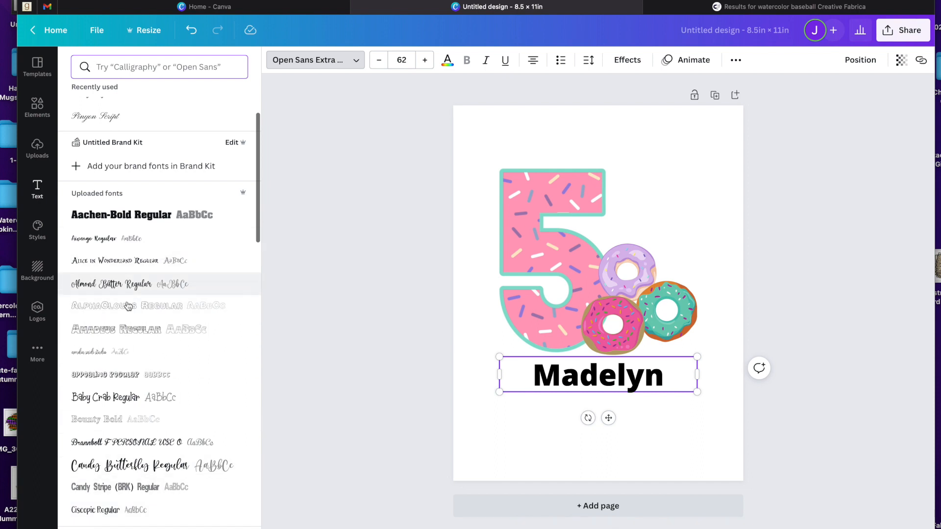
scroll(122, 387, down, 3)
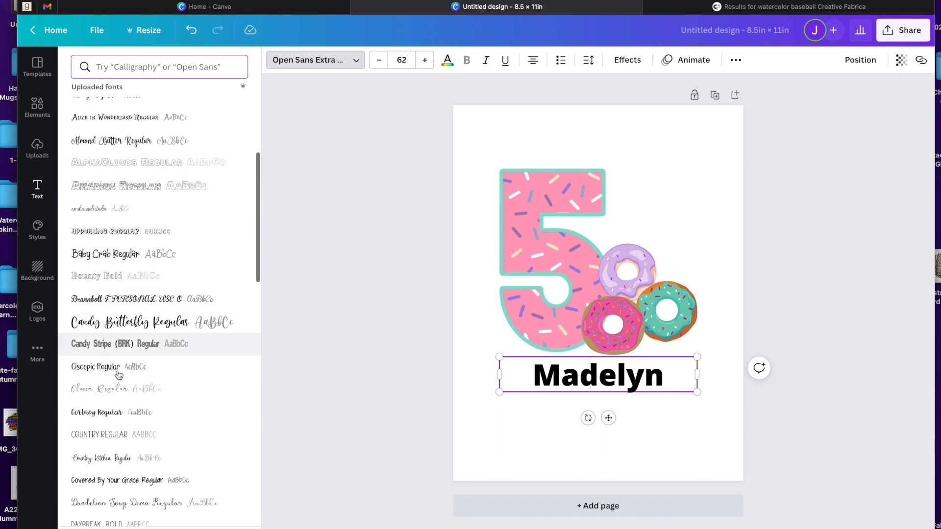
click(182, 330)
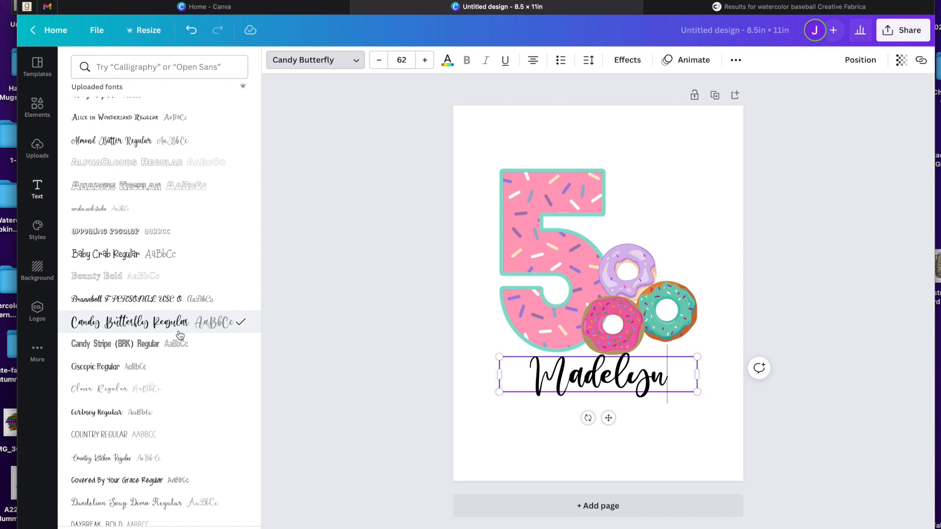
scroll(139, 329, up, 5)
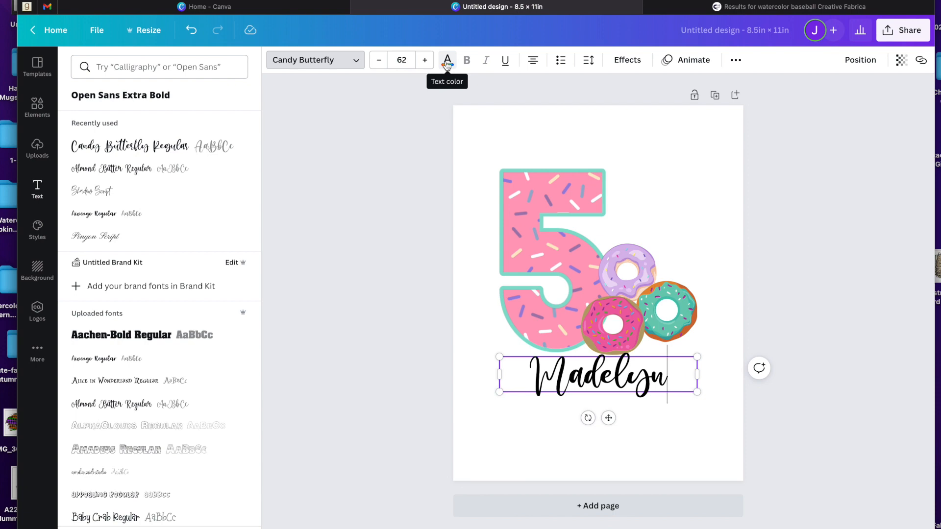
Try the Angelina font on the name and return it to Candy Butterfly Regular
scroll(120, 332, down, 15)
scroll(185, 351, down, 10)
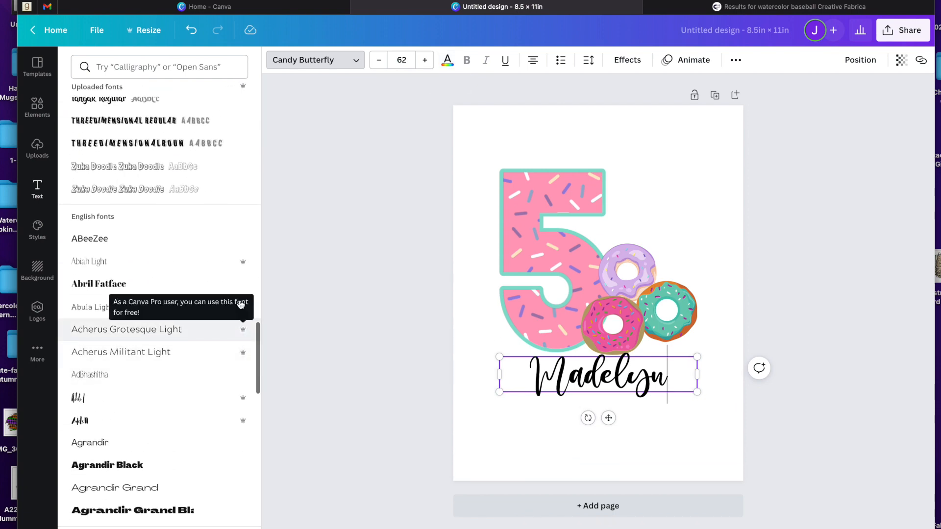
scroll(239, 367, down, 3)
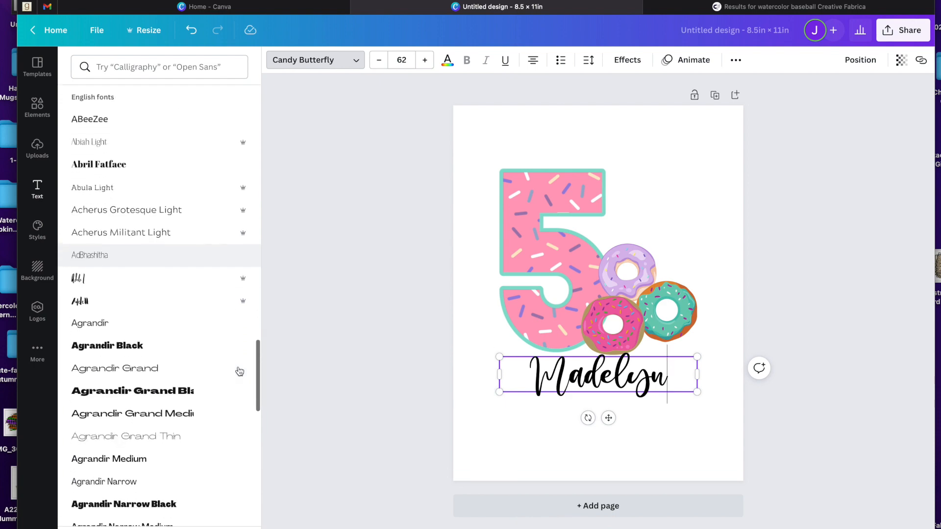
scroll(237, 369, down, 5)
scroll(199, 382, down, 15)
scroll(142, 382, down, 5)
scroll(142, 382, up, 4)
scroll(118, 346, down, 4)
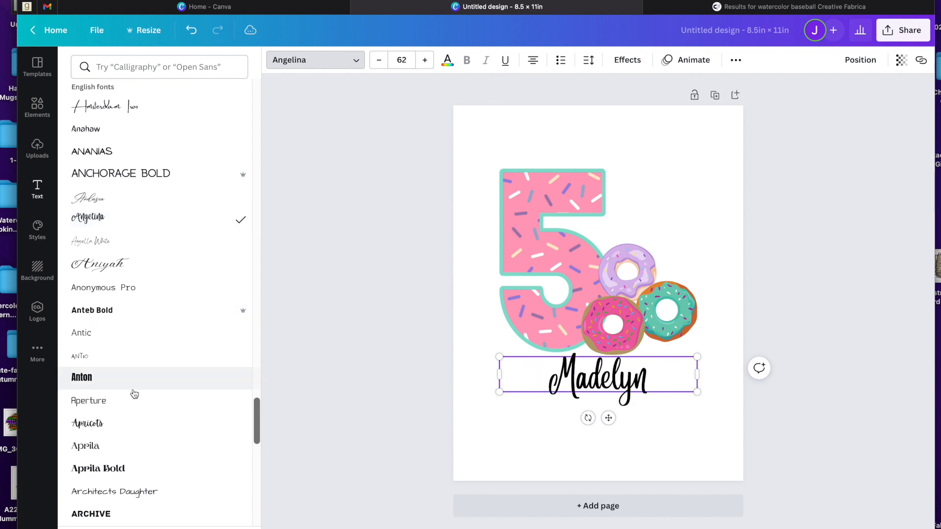
scroll(133, 392, up, 15)
scroll(134, 393, up, 15)
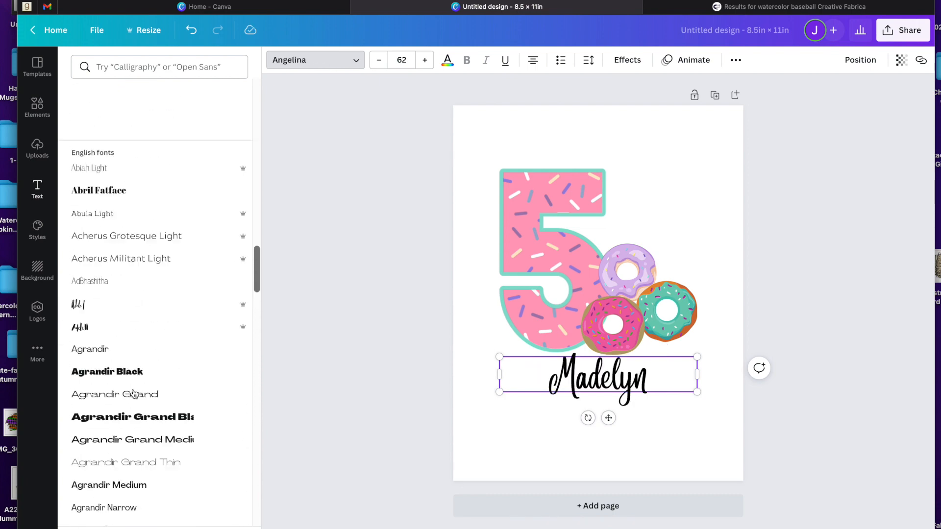
scroll(134, 393, up, 15)
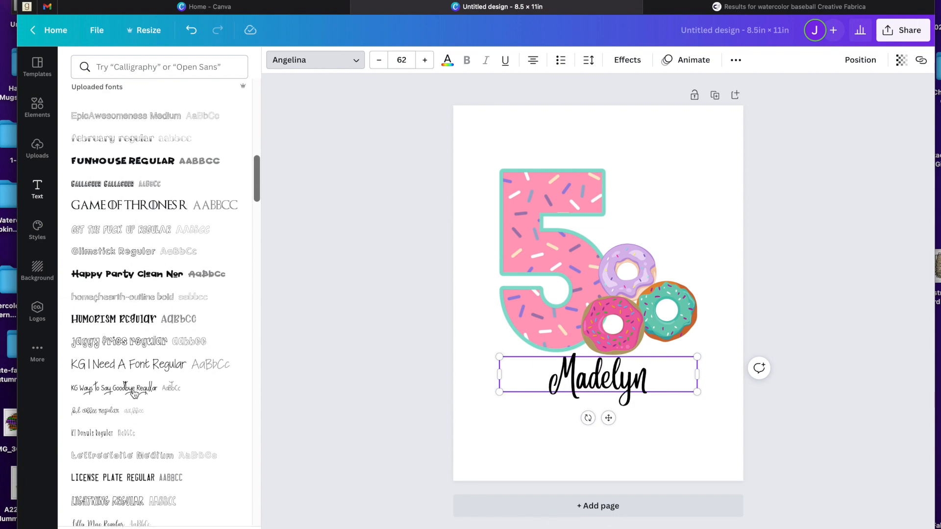
click(153, 302)
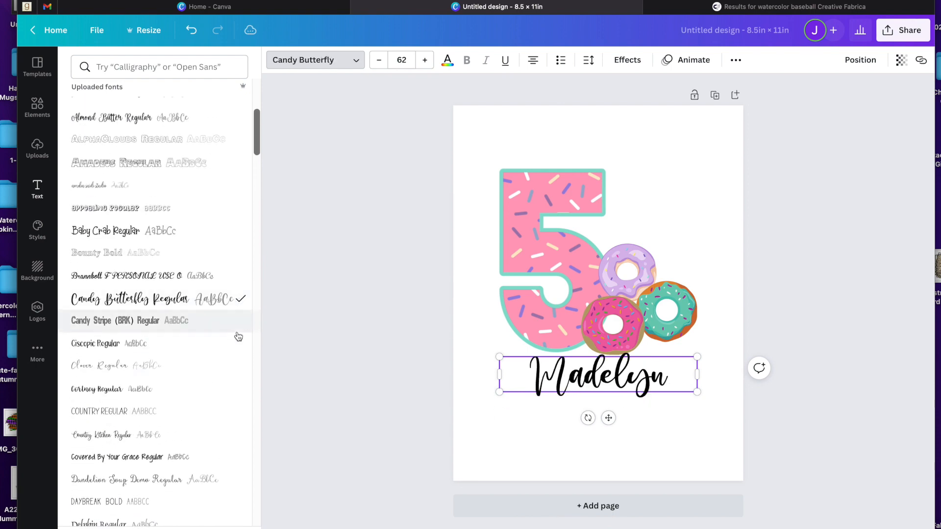
Try teal and purple text colours on the name and settle on the light pink sampled from the 5
click(447, 61)
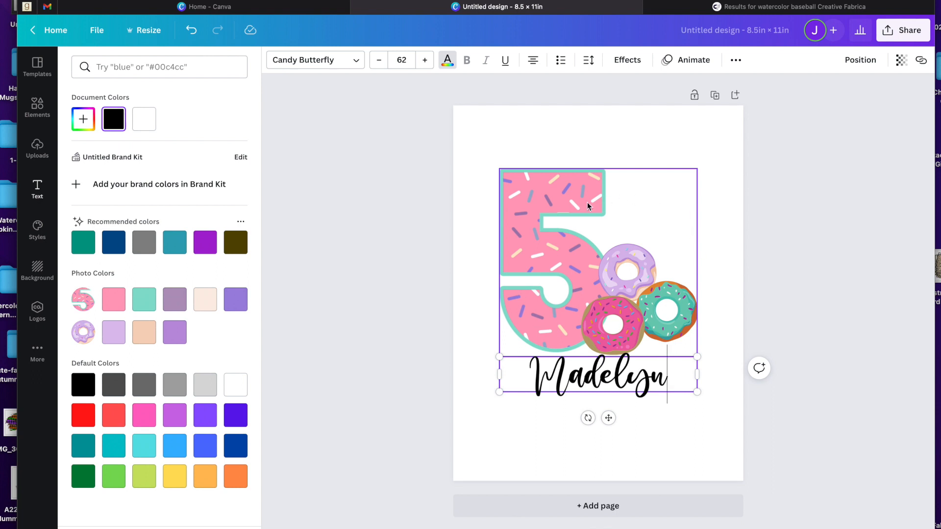
click(144, 299)
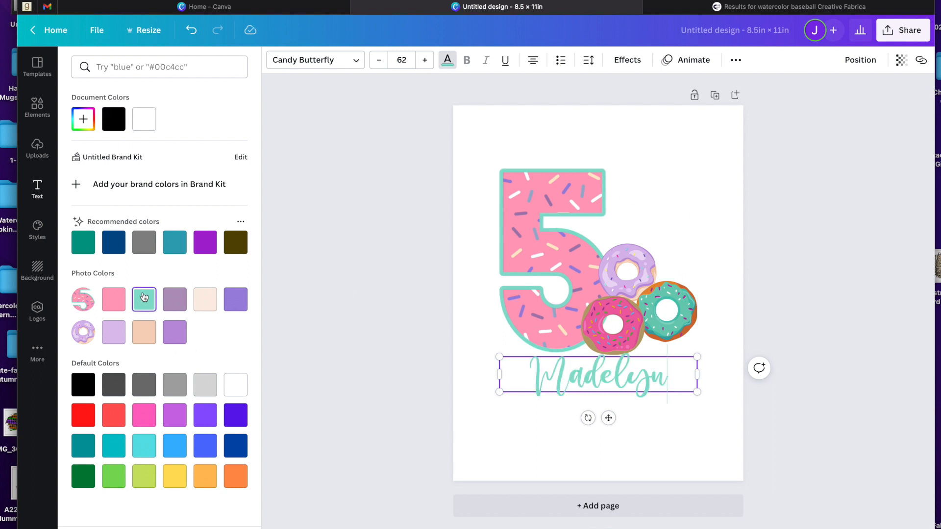
click(113, 307)
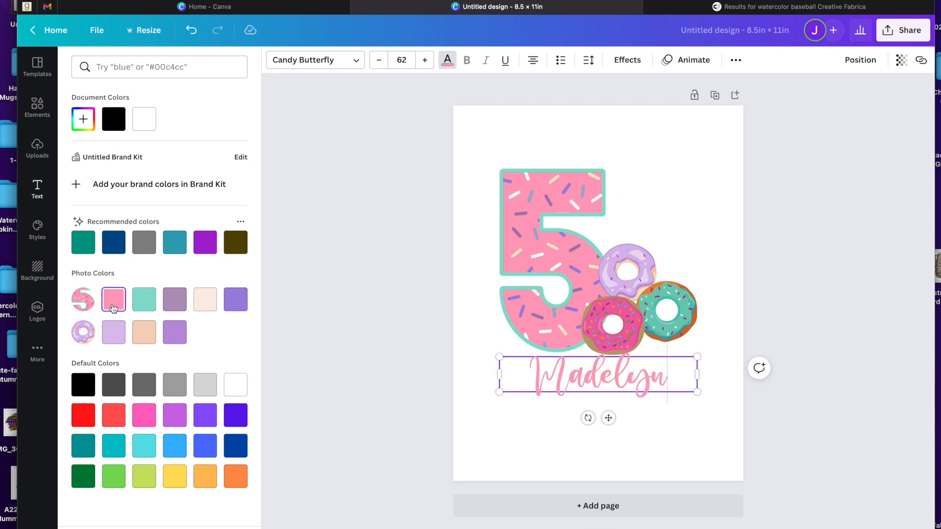
click(185, 304)
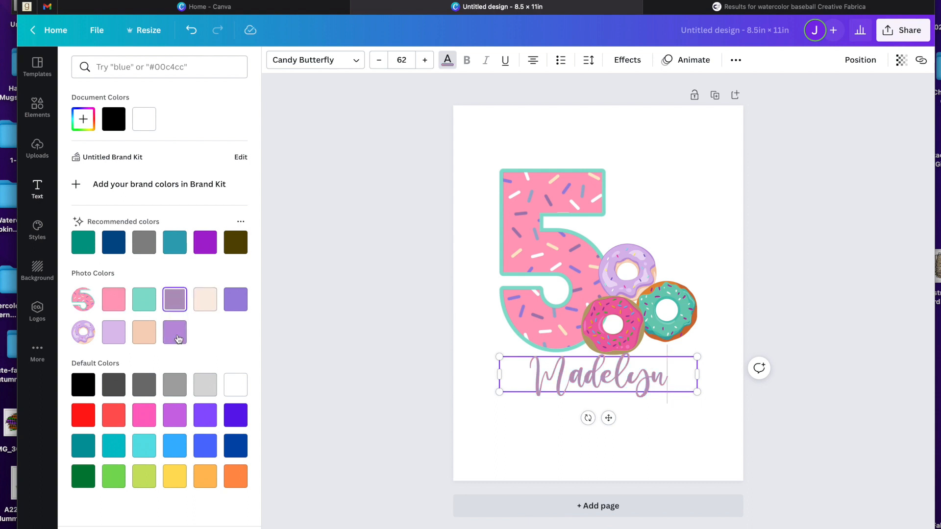
click(240, 308)
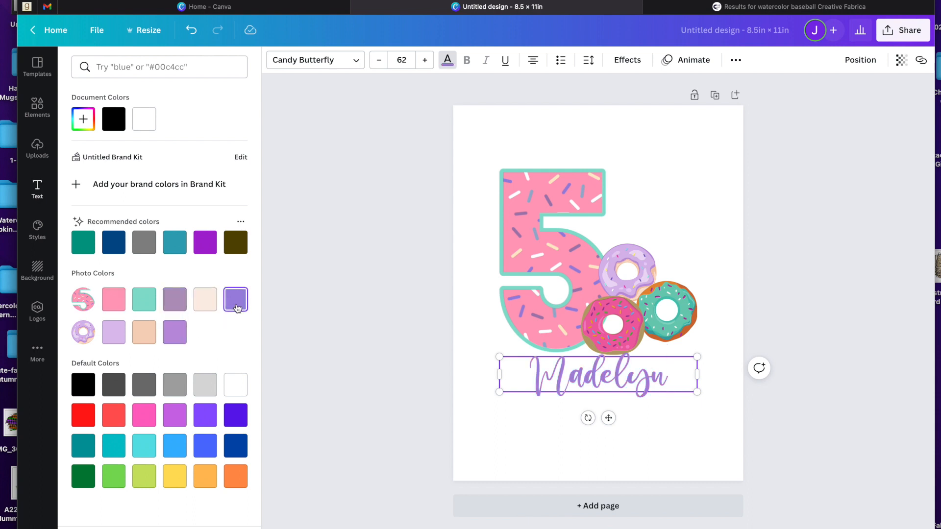
click(120, 308)
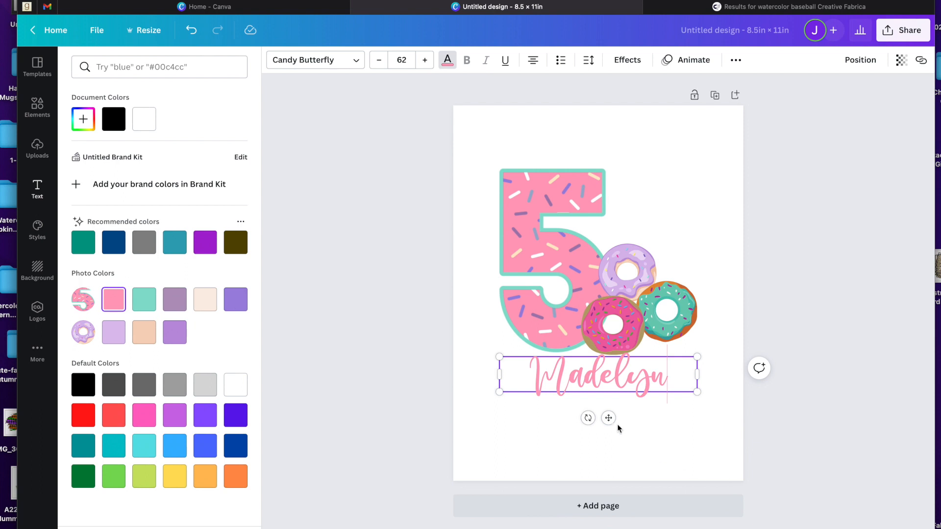
click(511, 456)
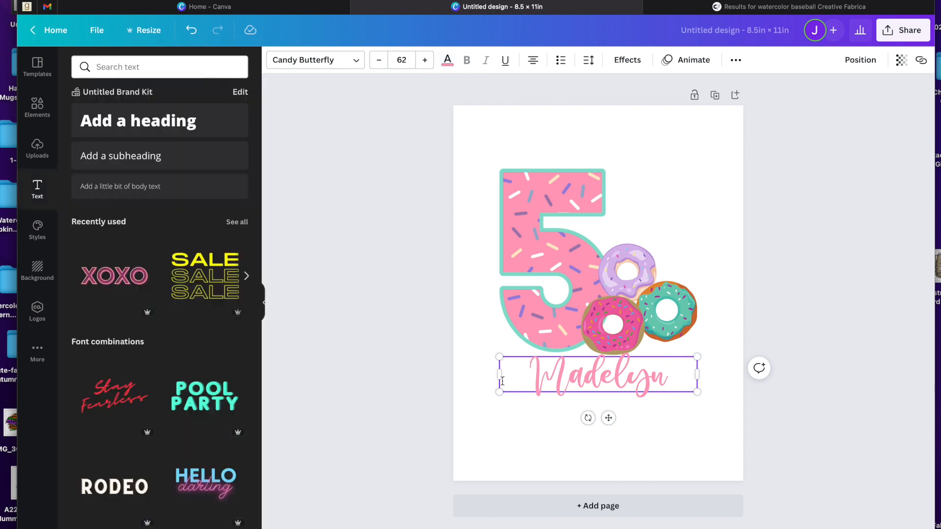
Enlarge the name to font size 81 and move it slightly down, just below the artwork
drag(502, 374, 510, 414)
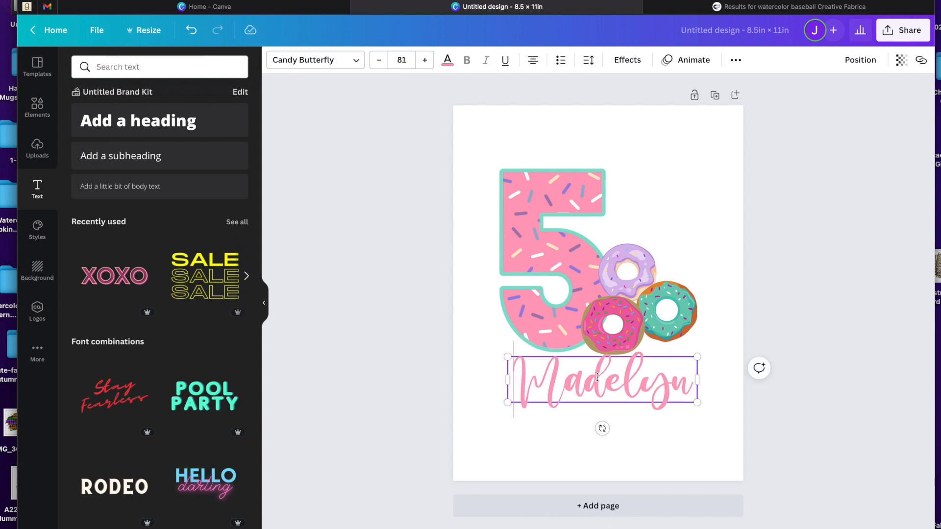
click(582, 433)
mouse_move(591, 394)
mouse_down()
mouse_move(591, 375)
mouse_move(587, 385)
mouse_up()
click(574, 407)
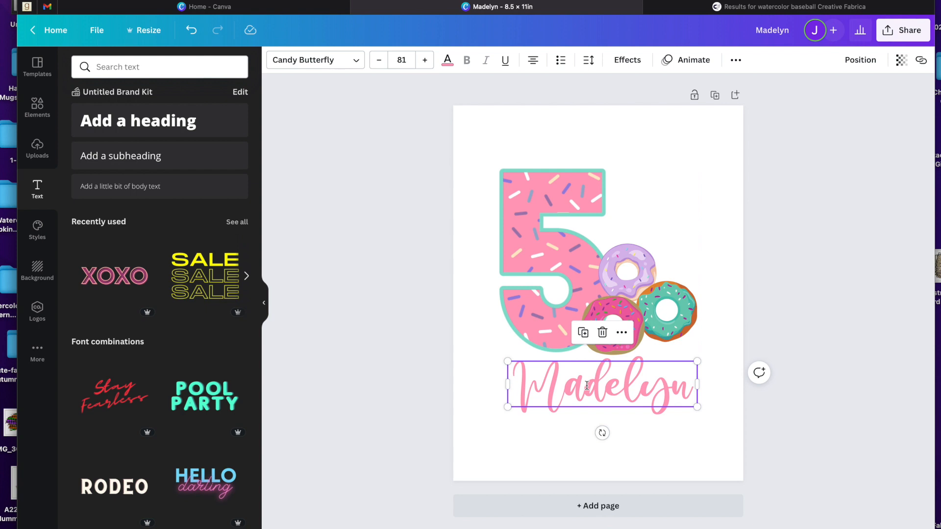
Add a Shadow effect to the name and colour the shadow teal
click(628, 60)
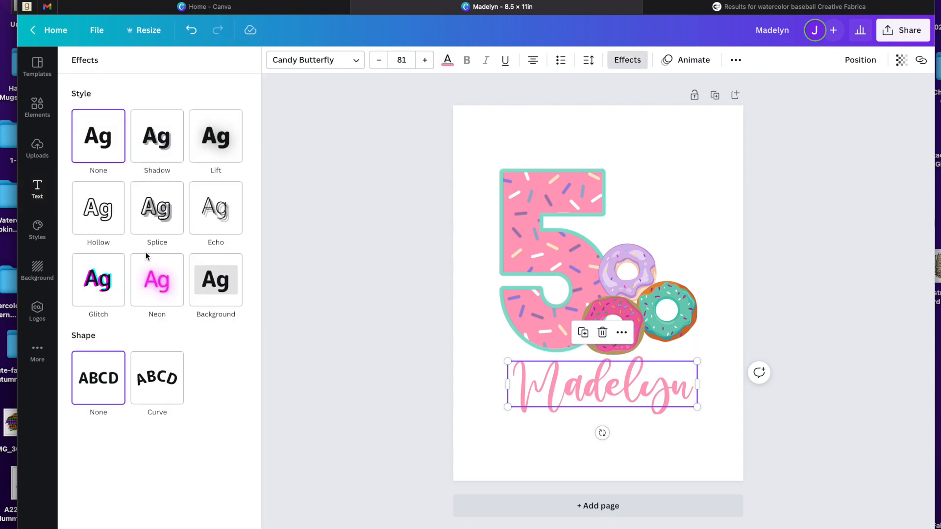
click(171, 150)
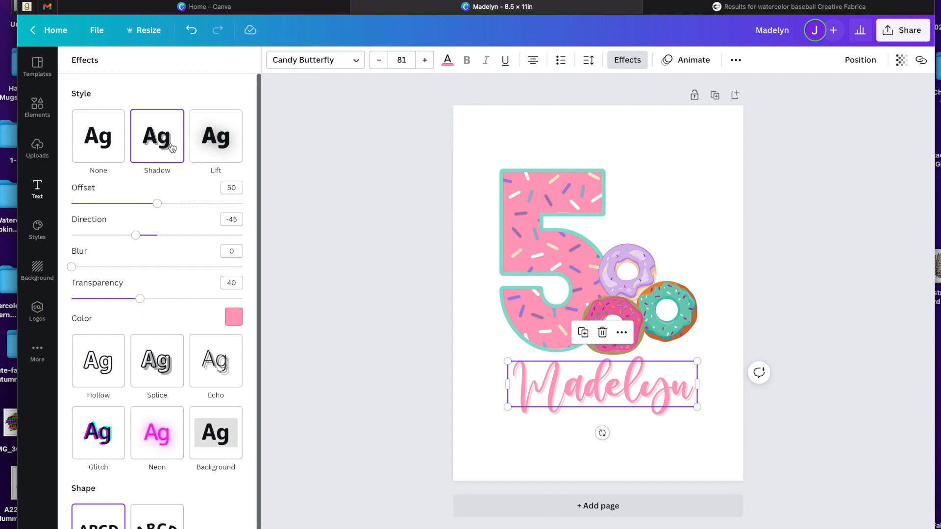
click(233, 318)
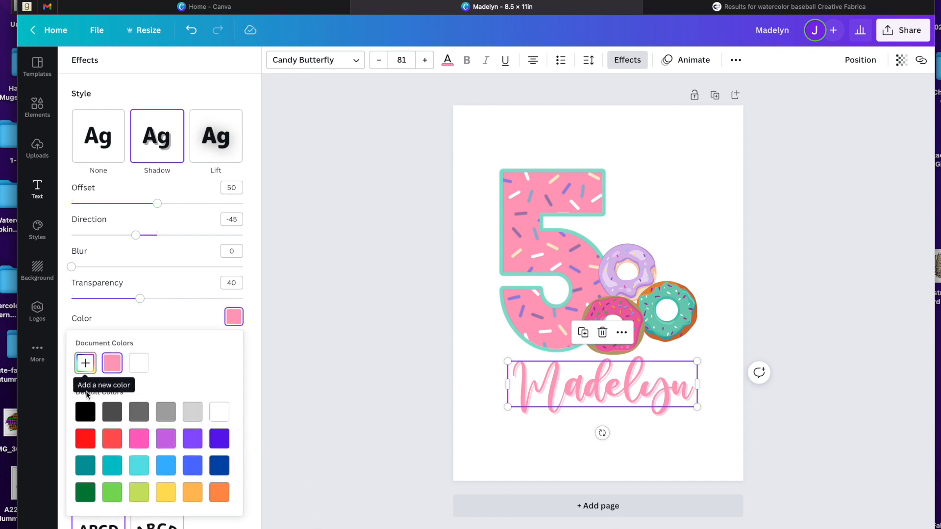
click(167, 441)
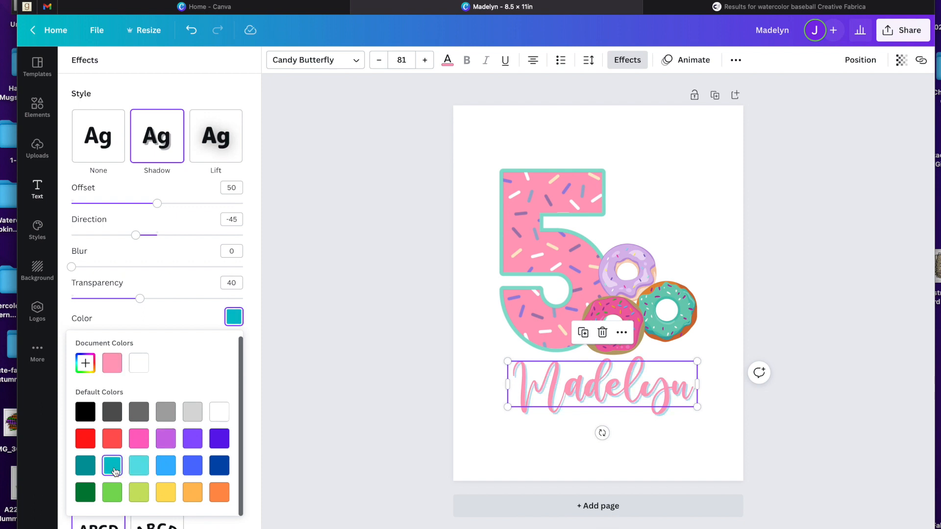
click(374, 330)
click(374, 330)
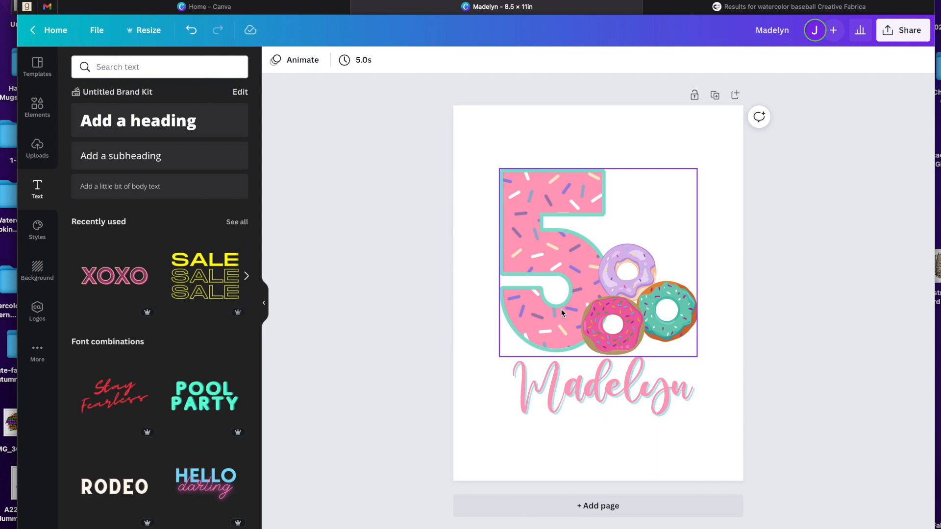
Nudge the name and align it with the 5 and donut artwork on their common vertical centre
drag(613, 400, 614, 396)
click(823, 308)
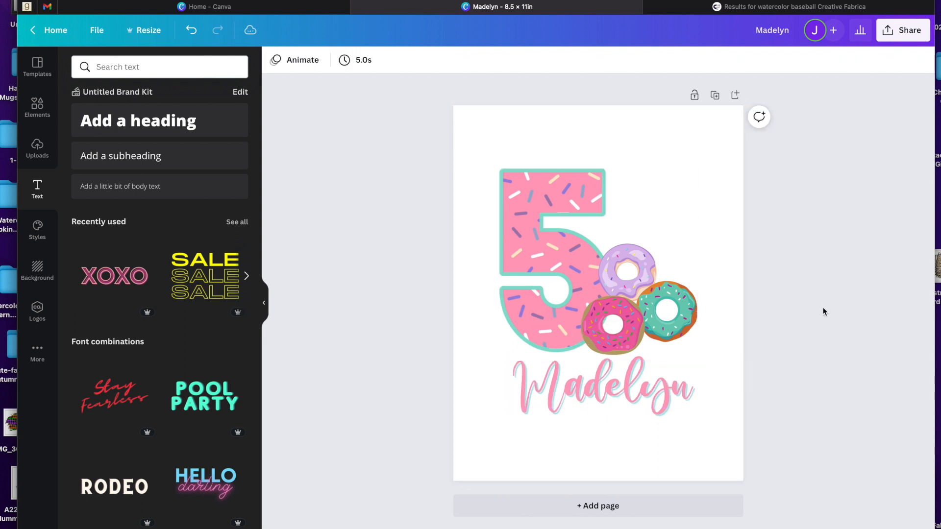
drag(533, 448, 754, 177)
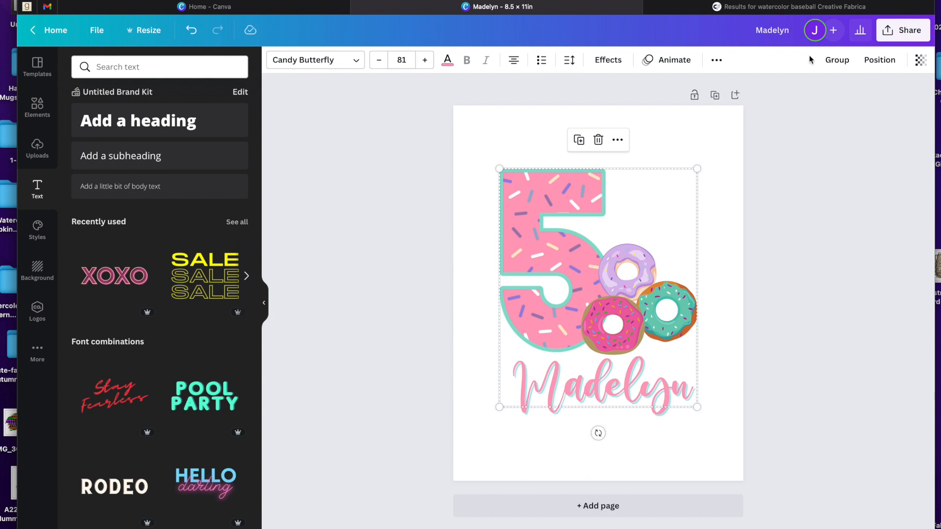
click(879, 60)
click(837, 163)
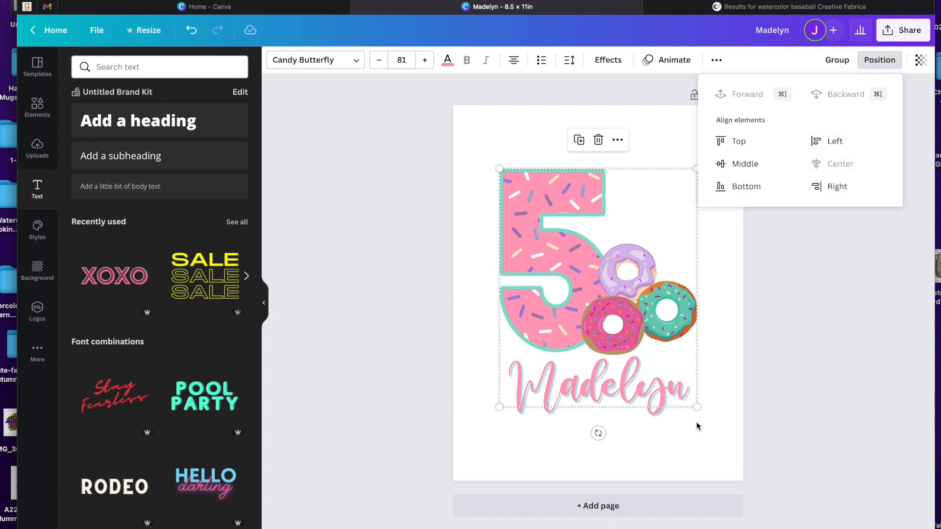
click(825, 310)
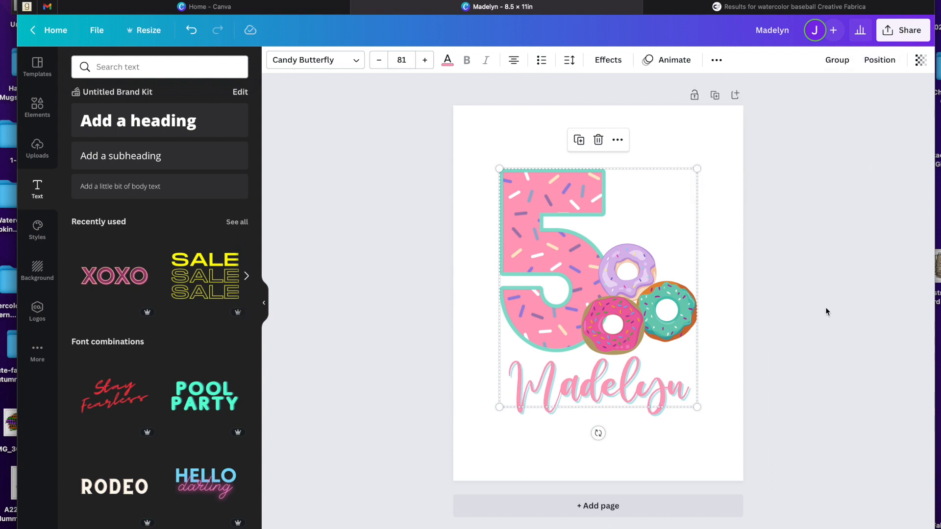
click(825, 307)
Group the artwork with the name, enlarge the group slightly to font size 84.3, and centre it across the page
drag(492, 133, 834, 178)
click(837, 59)
drag(585, 342, 585, 348)
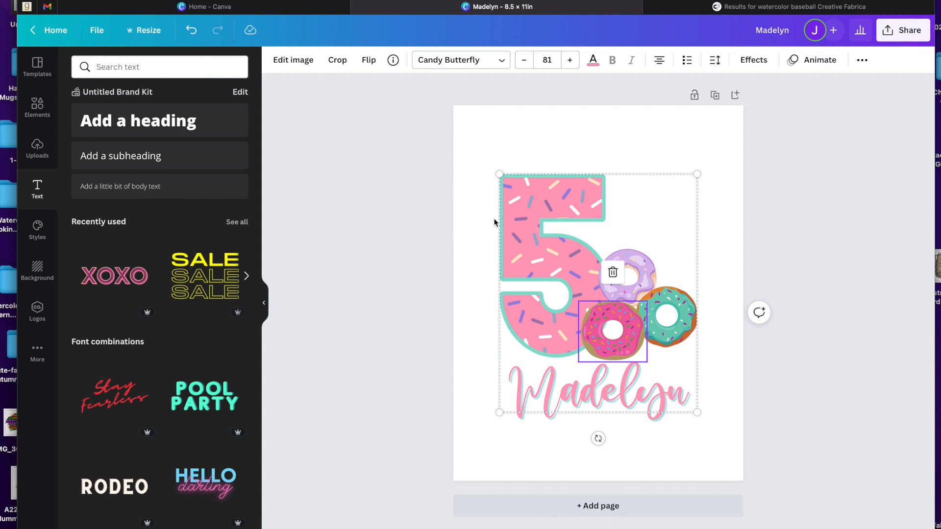
drag(698, 414, 694, 411)
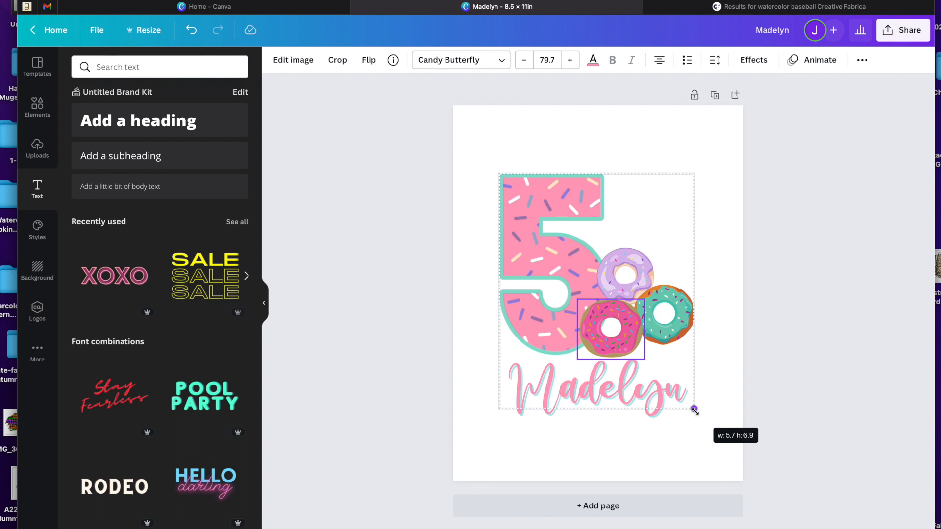
mouse_move(694, 410)
mouse_down()
mouse_move(703, 418)
mouse_move(676, 362)
mouse_move(685, 397)
mouse_move(719, 435)
mouse_move(704, 420)
mouse_up()
mouse_move(619, 348)
mouse_down()
mouse_move(617, 325)
mouse_move(617, 346)
mouse_up()
click(752, 223)
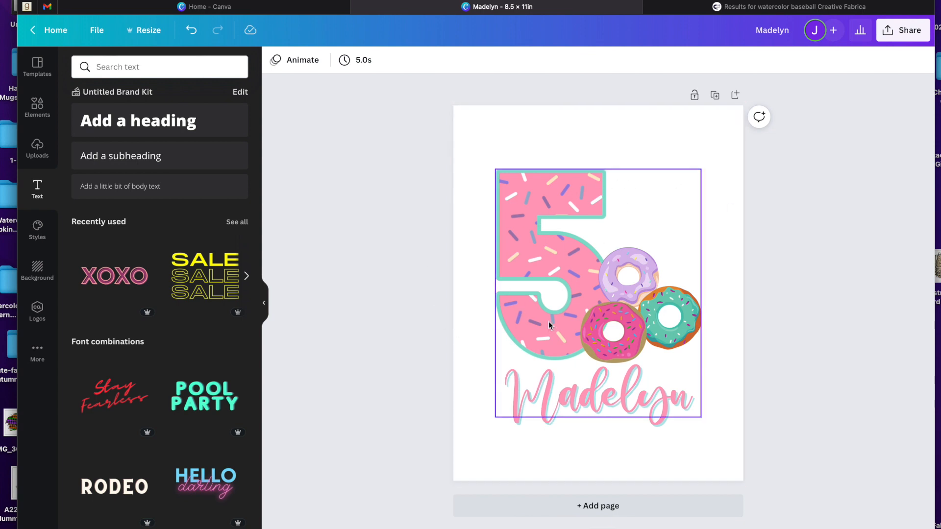
Ungroup the design and delete the teal, purple and pink donuts
click(623, 320)
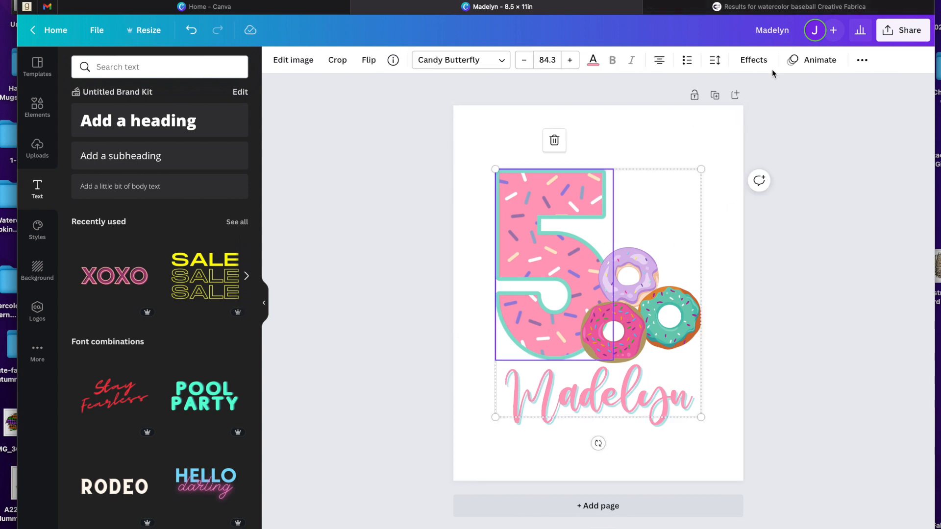
click(865, 63)
click(720, 86)
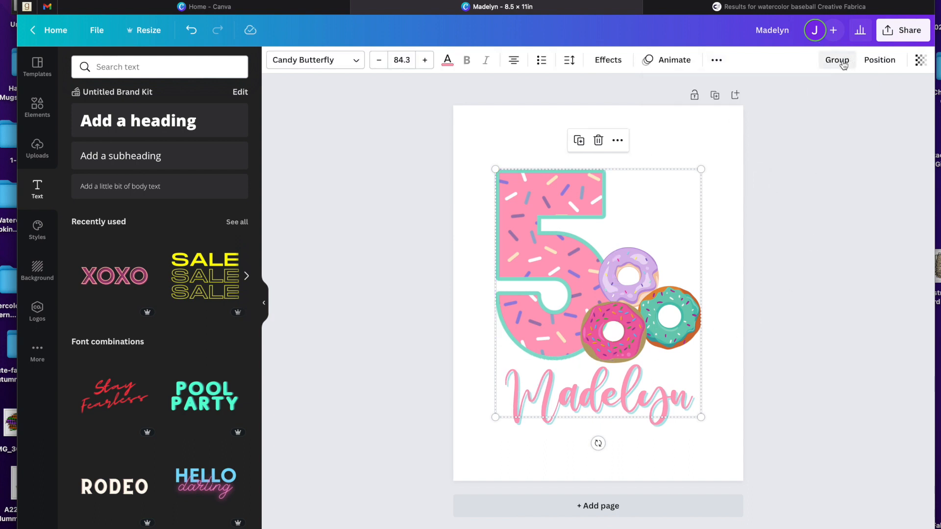
click(707, 269)
click(696, 287)
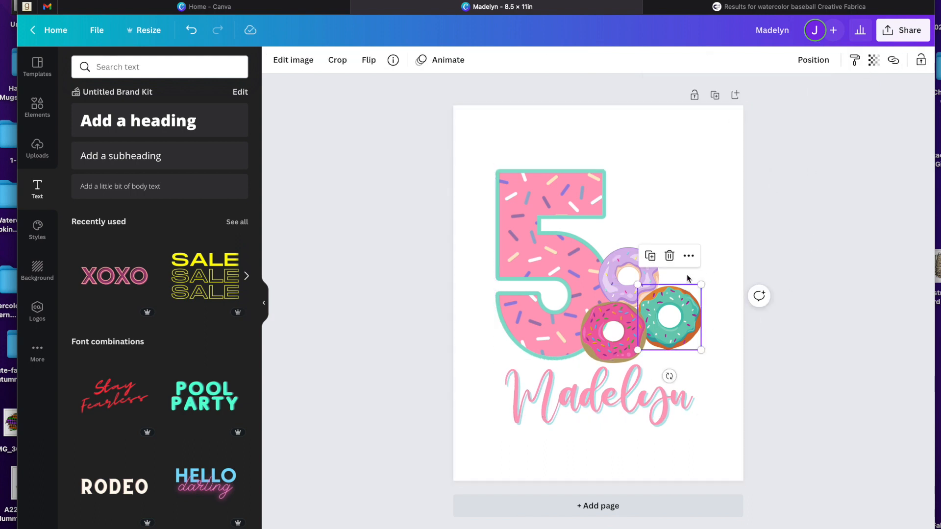
key(Delete)
click(628, 297)
key(Delete)
click(629, 329)
key(Delete)
Centre the 5 across the page and move the name up slightly, centred beneath it
click(598, 305)
drag(598, 304, 642, 301)
click(662, 393)
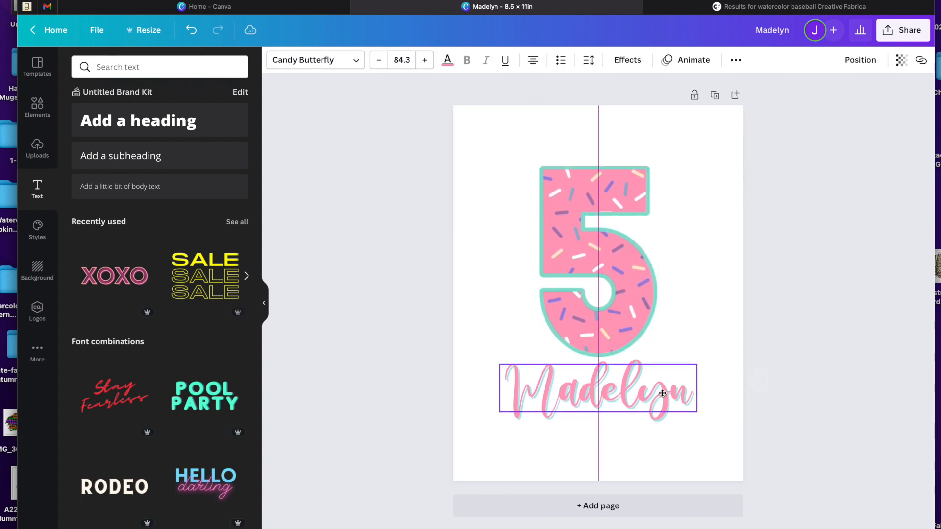
click(781, 317)
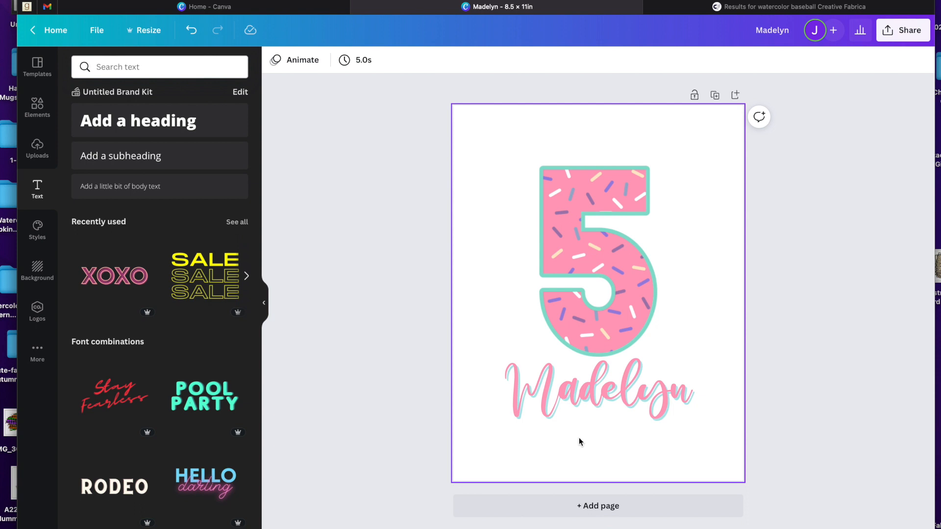
Group the 5 with the name and enlarge the group to about 6 × 7.4 in
drag(579, 441, 833, 98)
click(869, 61)
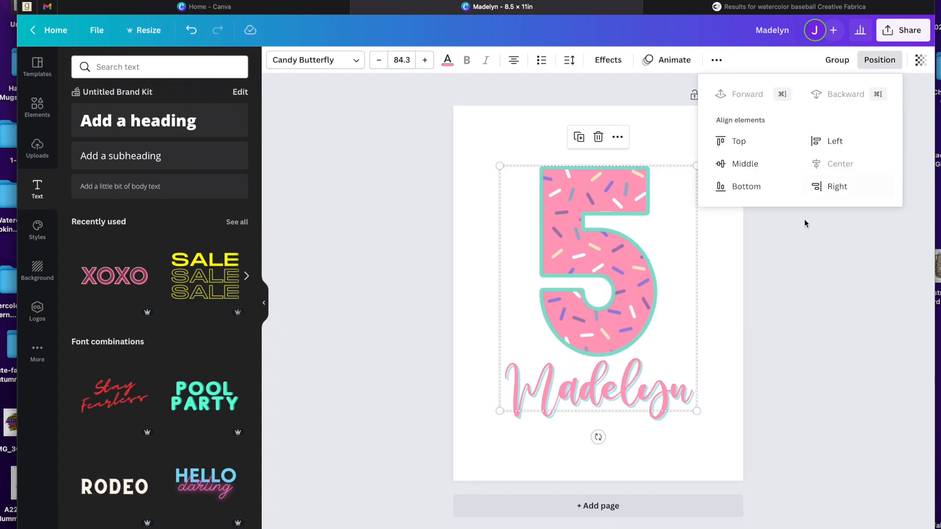
click(837, 59)
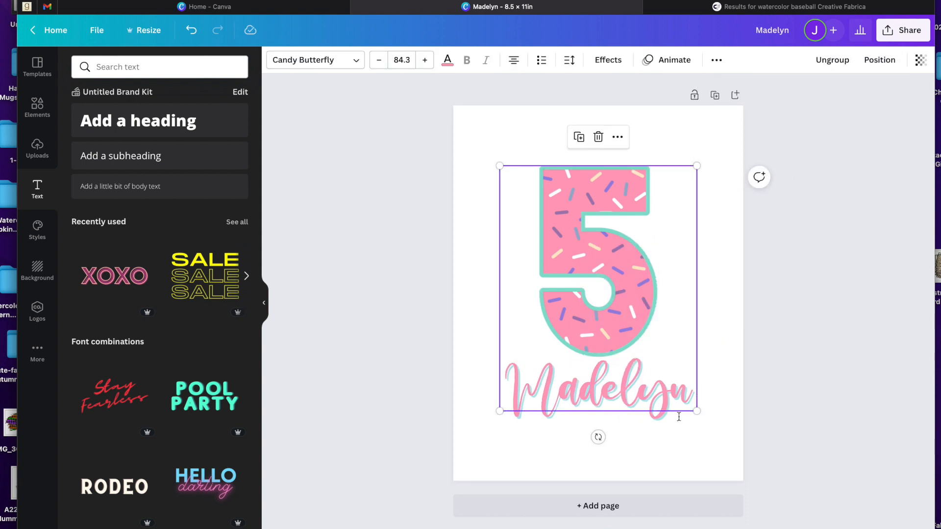
mouse_move(697, 412)
mouse_down()
mouse_move(680, 387)
mouse_move(701, 410)
mouse_up()
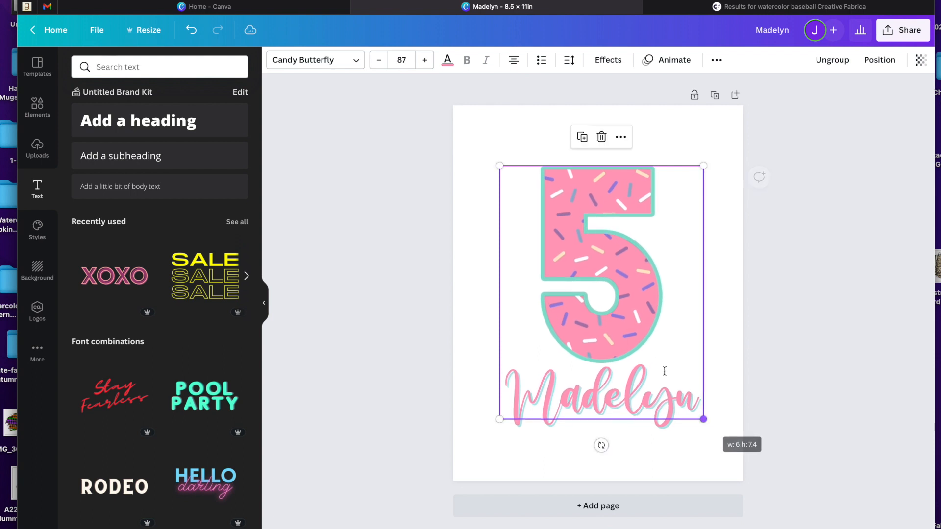
Centre the grouped 5 and name on the page, both across and down
click(638, 322)
drag(638, 322, 639, 333)
click(850, 398)
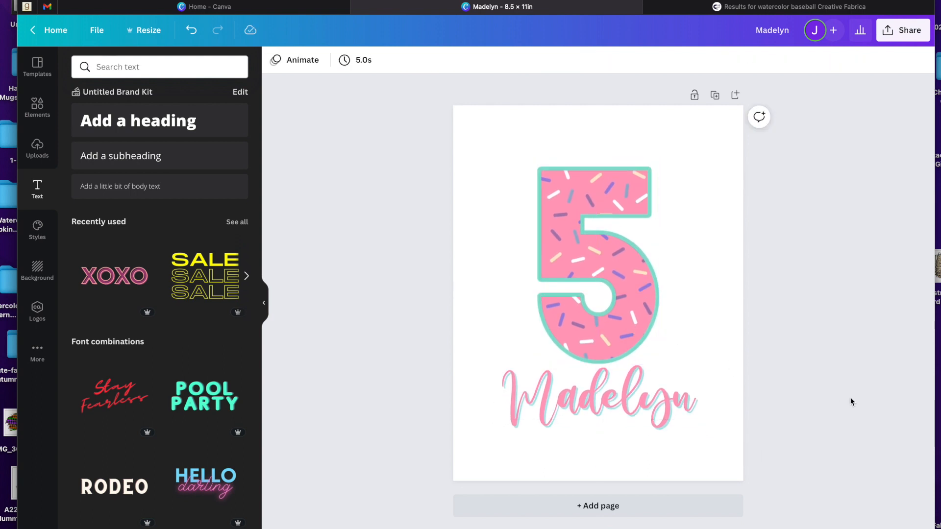
click(627, 289)
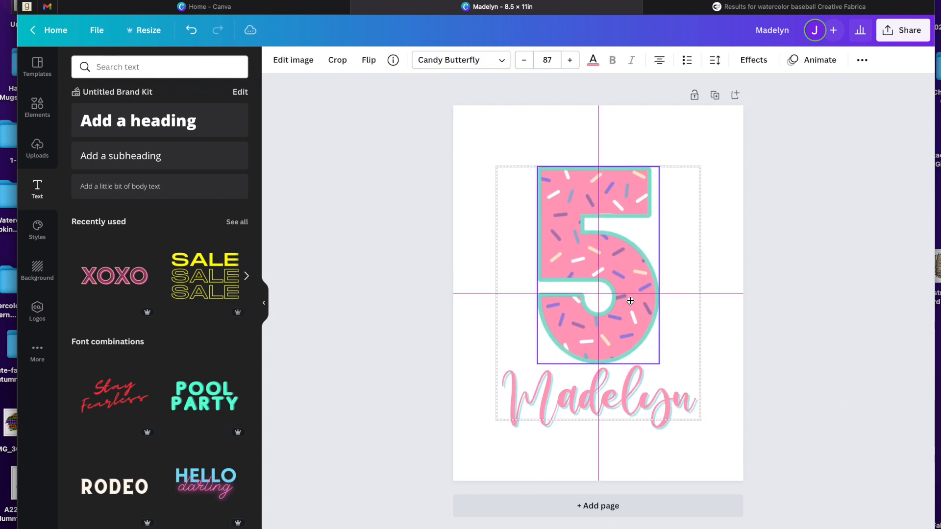
click(789, 304)
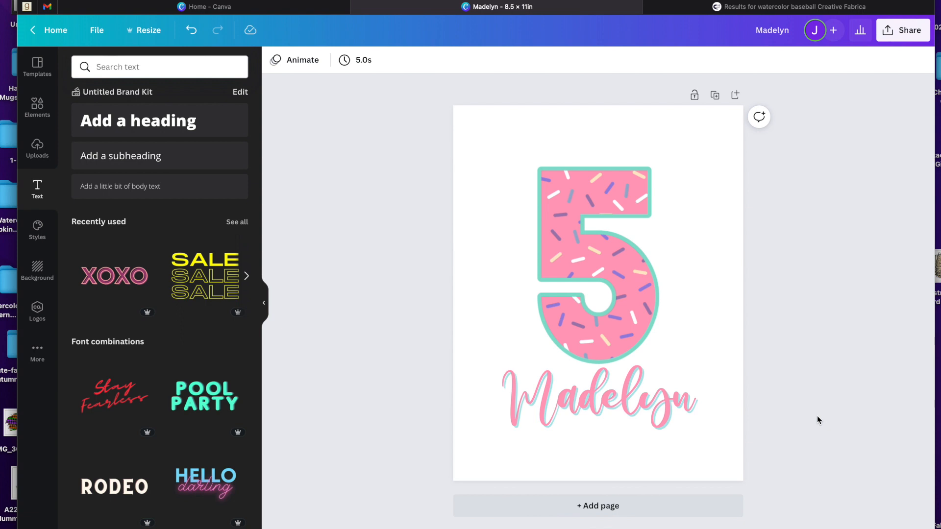
Delete the grouped 5 and name to leave the page blank
click(620, 388)
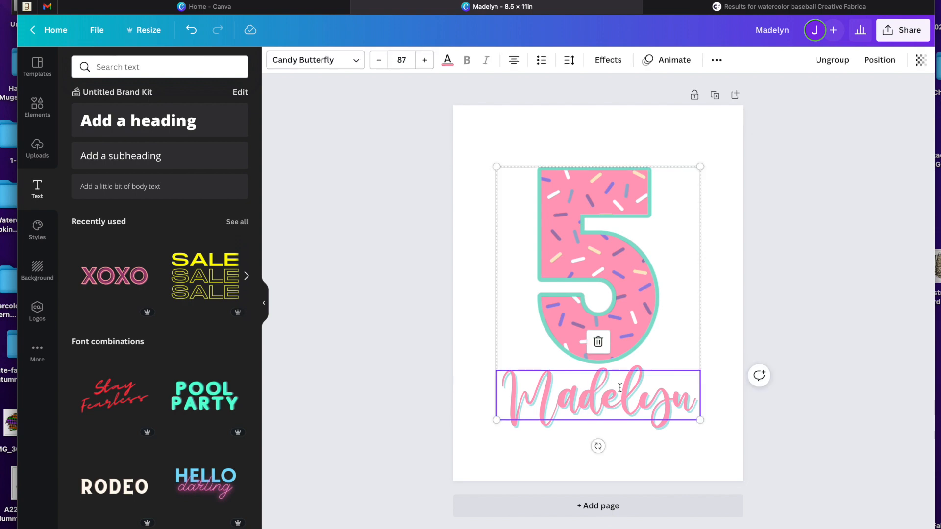
key(BackSpace)
key(BackSpace)
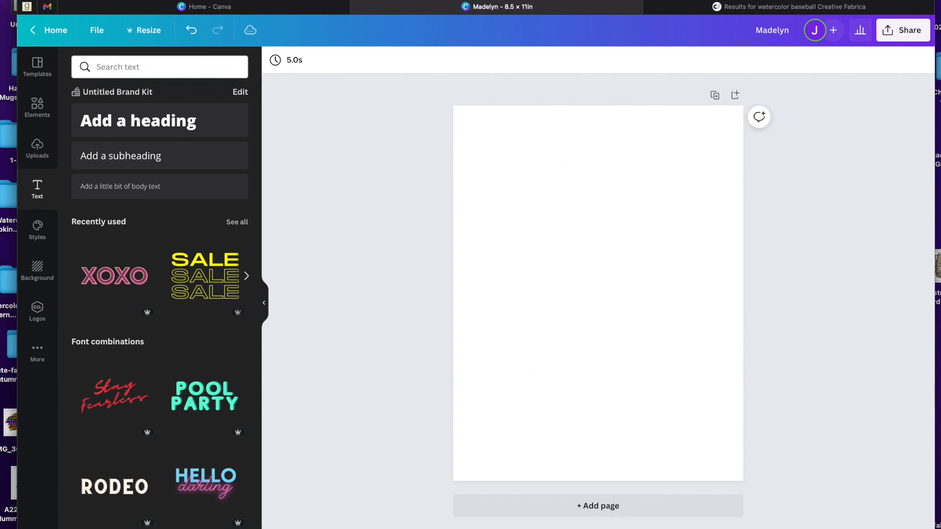
Search the design's templates for "birthday invitation" and look through the suggestions, including the kids party invitations
click(38, 66)
click(141, 67)
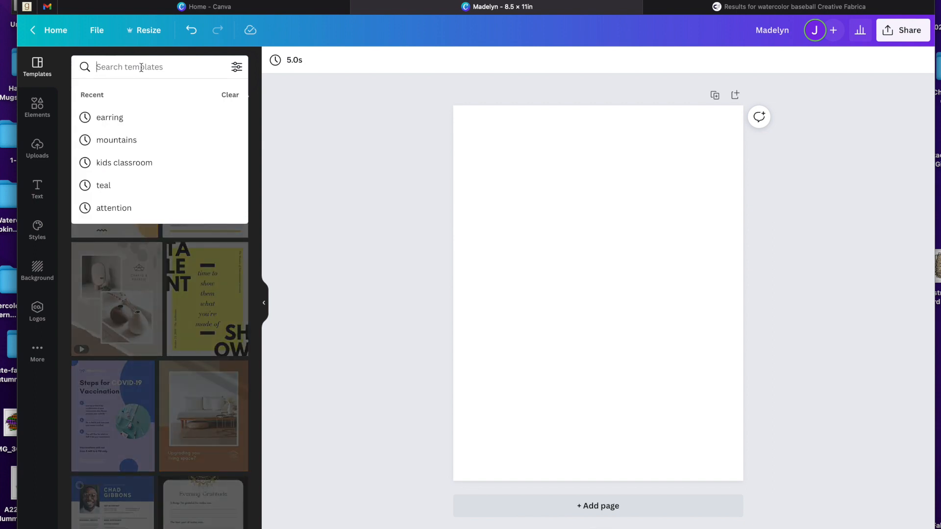
text(birthday invitation)
key(Return)
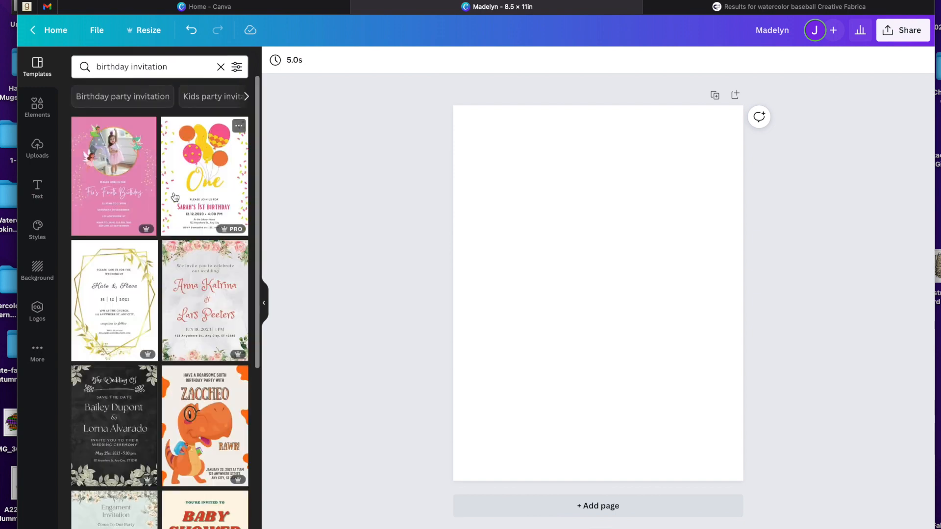
scroll(174, 251, down, 6)
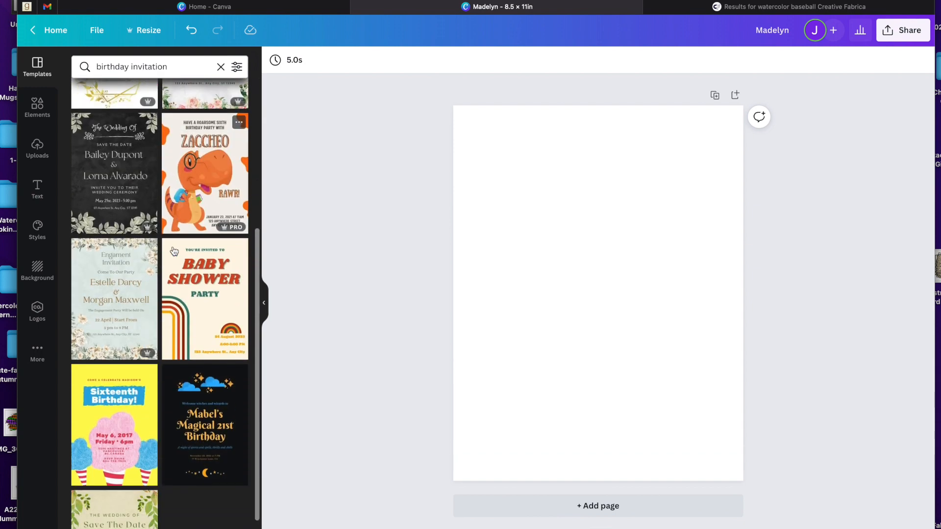
scroll(170, 261, up, 6)
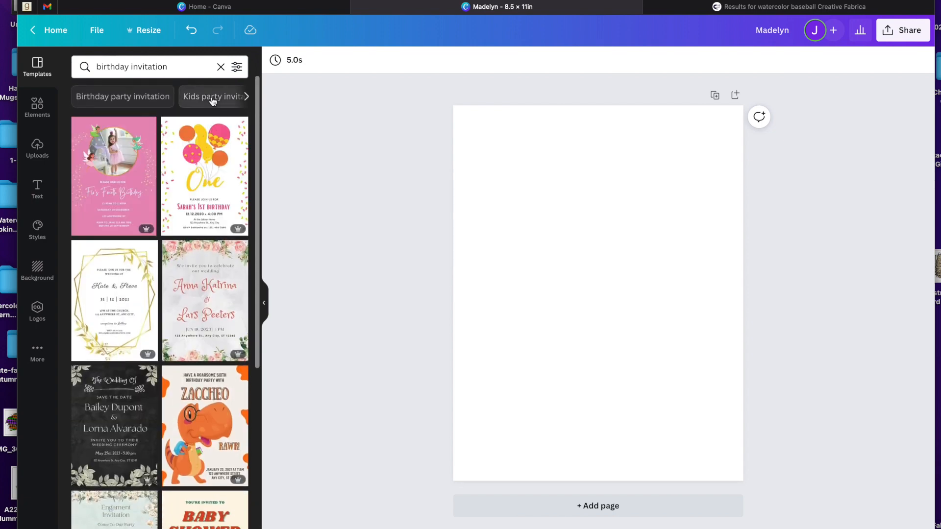
click(190, 97)
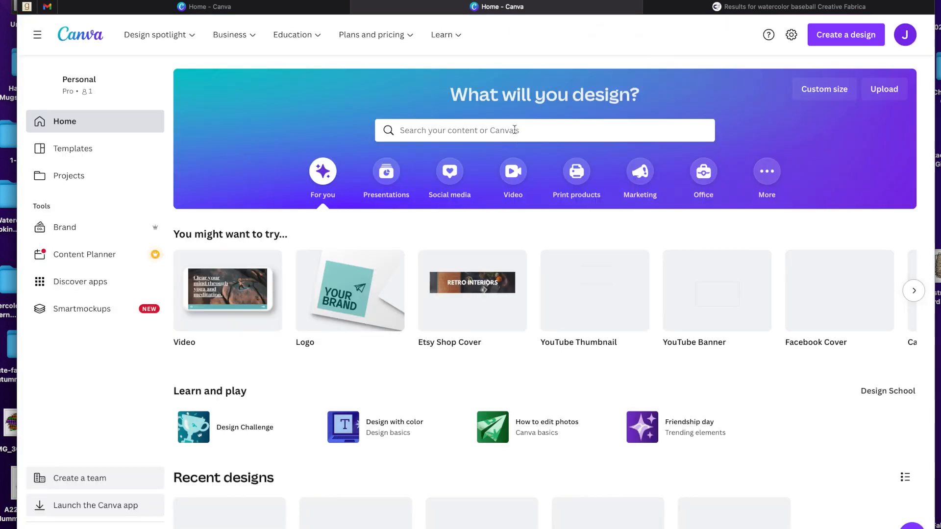
Search from the home page for "birthday invitation" and open the Jungle Illustration 1st Birthday Invitations template for editing
click(515, 129)
text(birthday invitation)
key(Return)
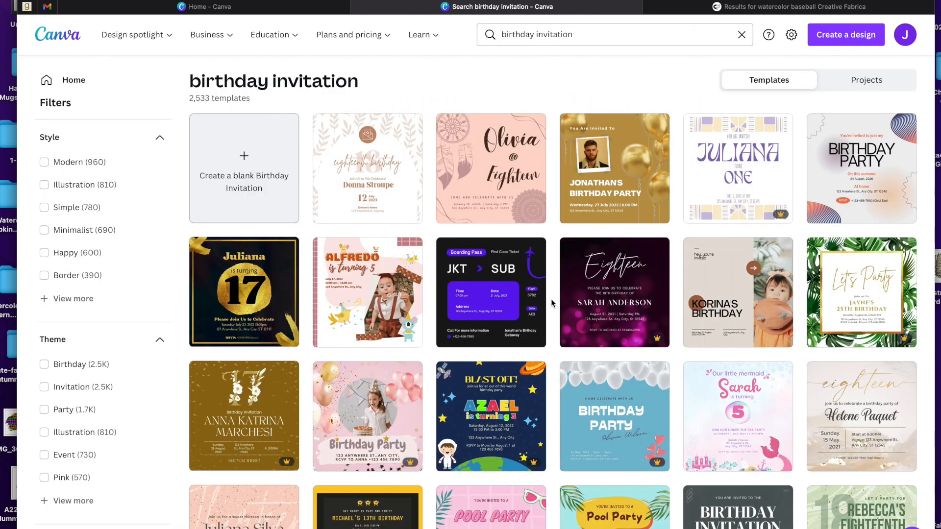
scroll(550, 299, down, 5)
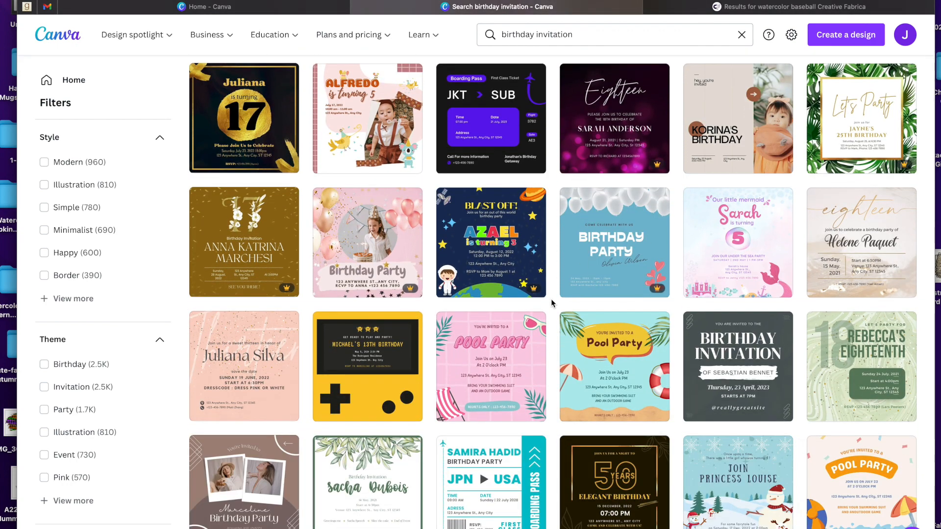
scroll(550, 303, down, 2)
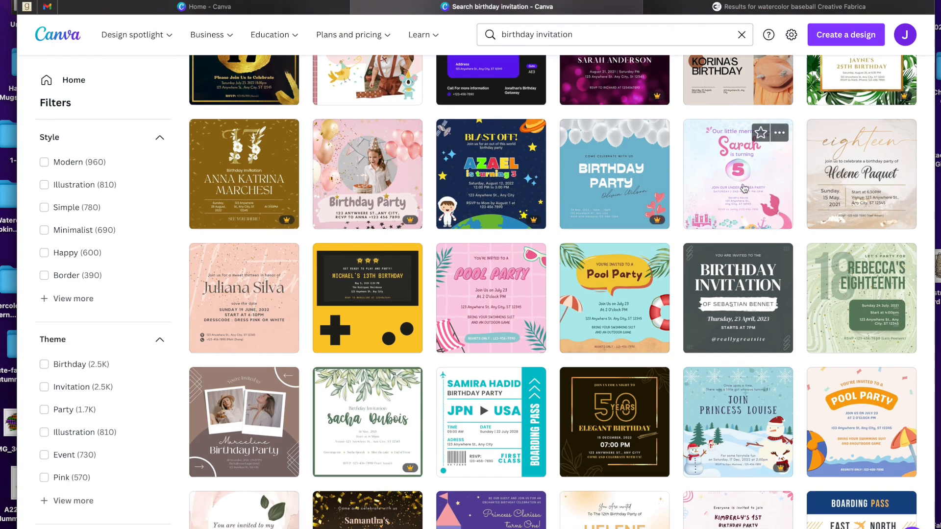
scroll(741, 205, down, 6)
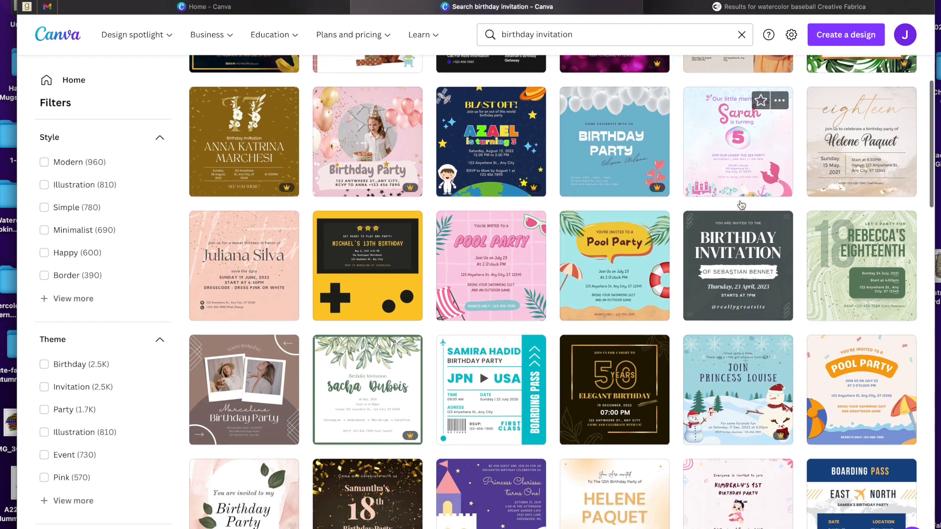
scroll(741, 204, down, 8)
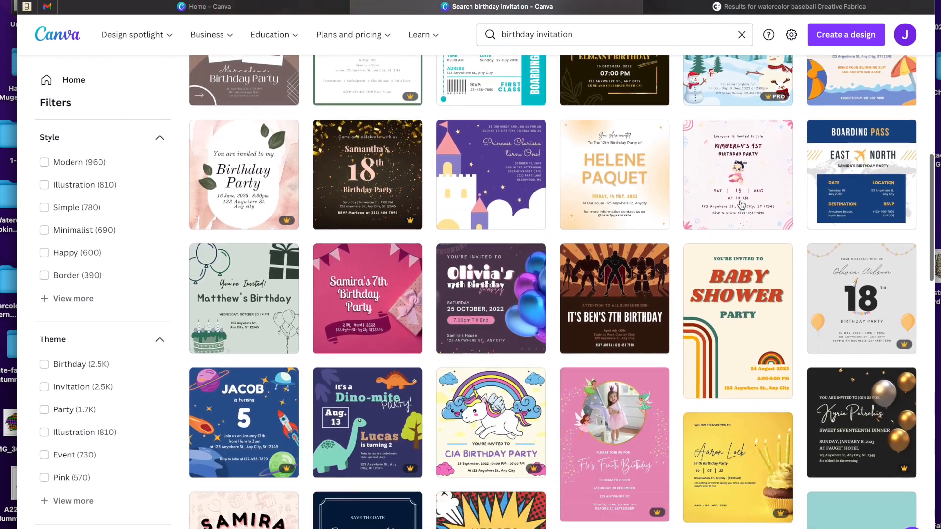
scroll(741, 204, down, 3)
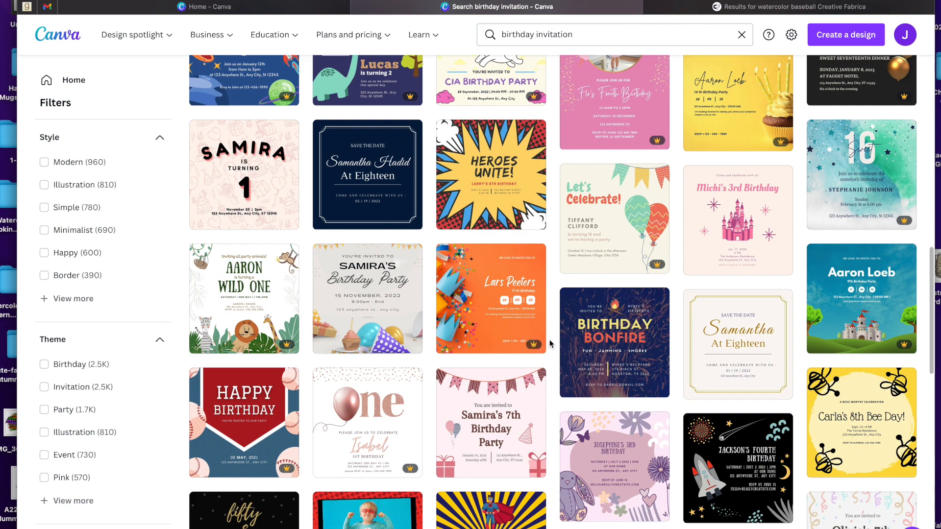
scroll(550, 344, down, 1)
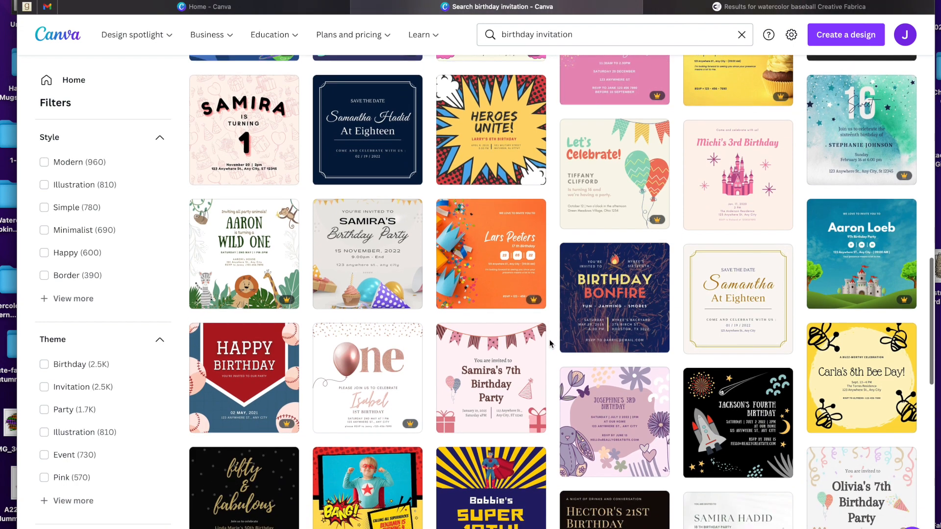
click(255, 258)
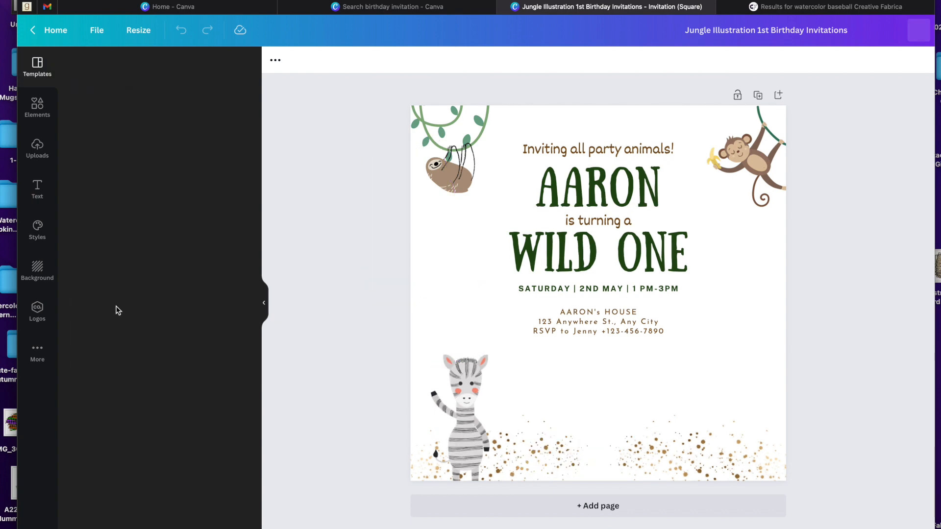
Find the green number 2 with safari animals in a jeep among the uploaded images and add it to the invitation
click(49, 157)
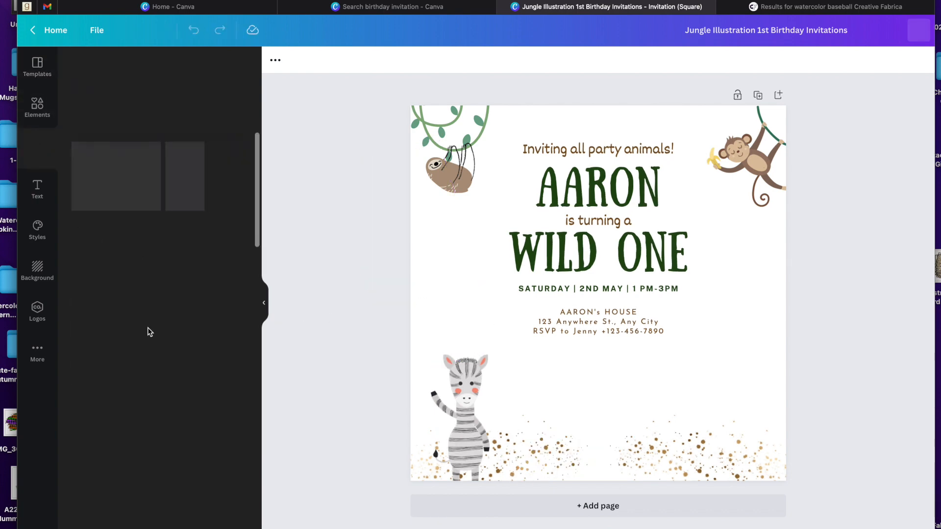
scroll(160, 369, down, 10)
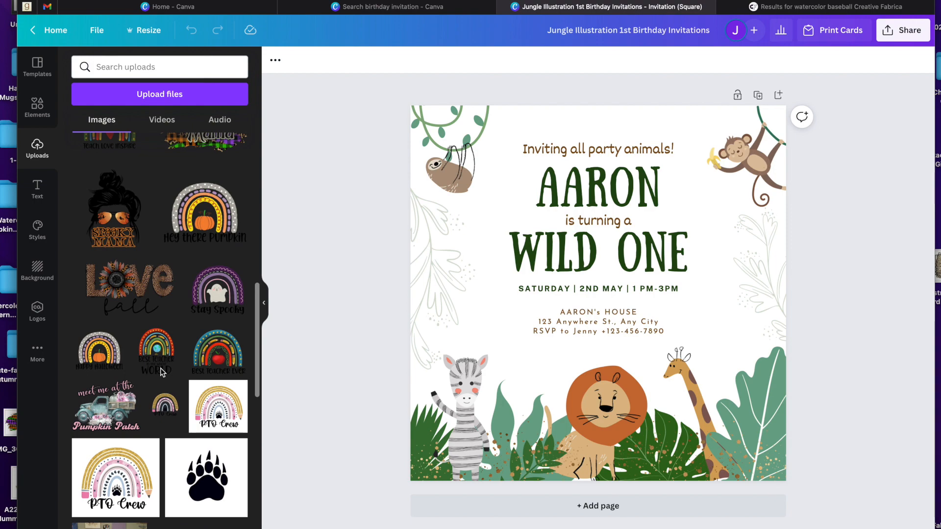
scroll(161, 373, down, 10)
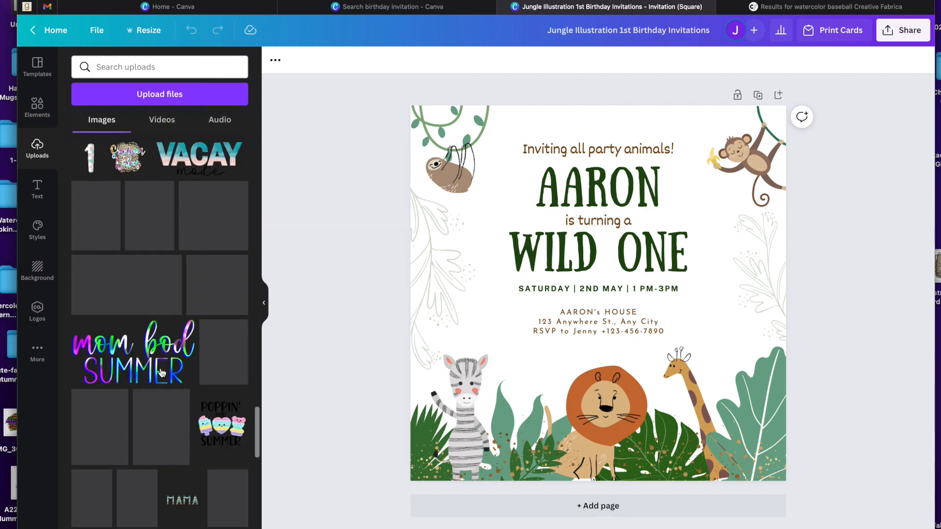
scroll(162, 373, down, 10)
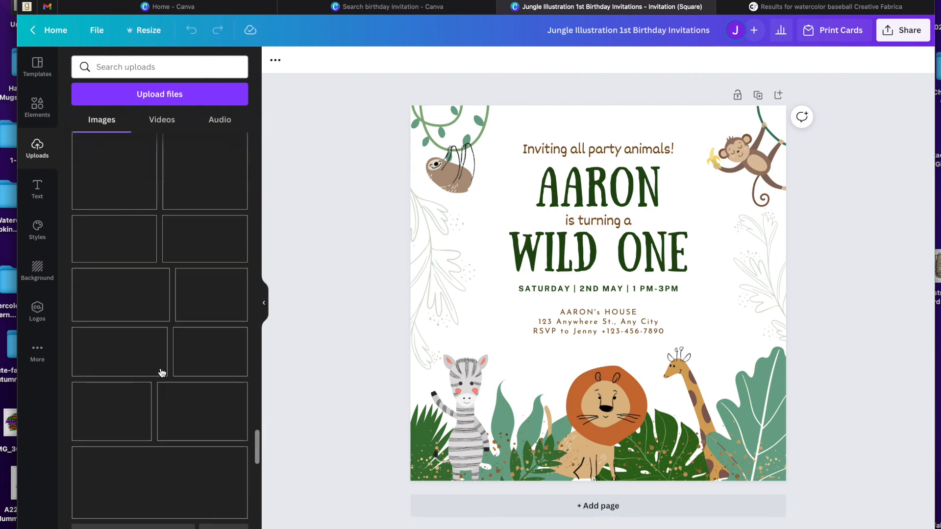
scroll(162, 374, down, 10)
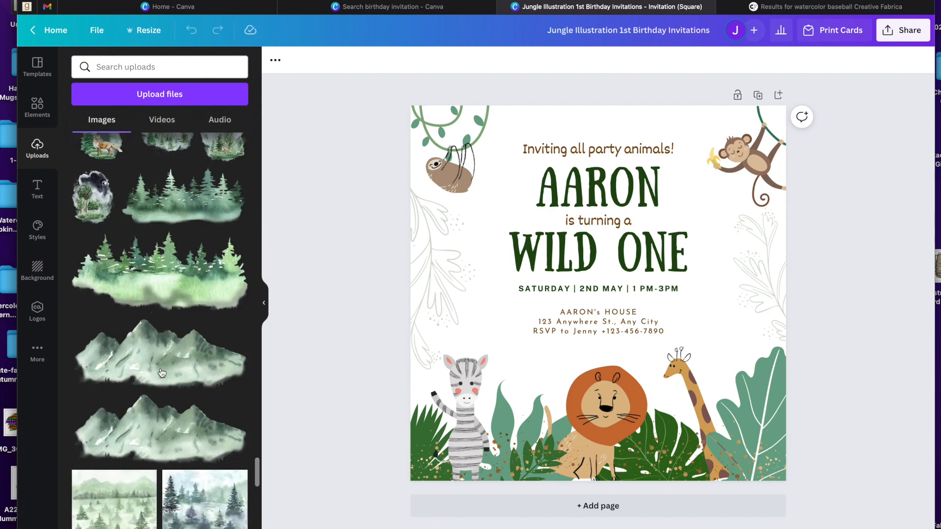
scroll(162, 373, down, 10)
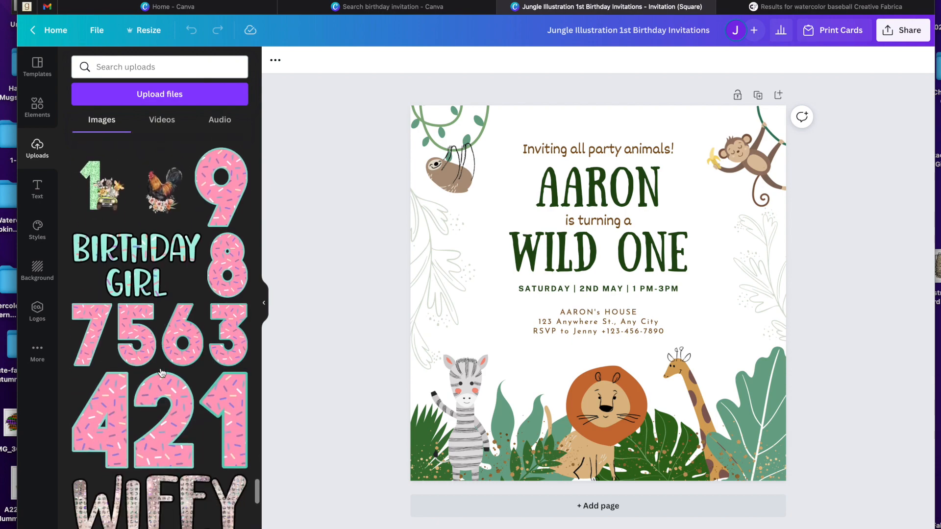
scroll(161, 373, down, 10)
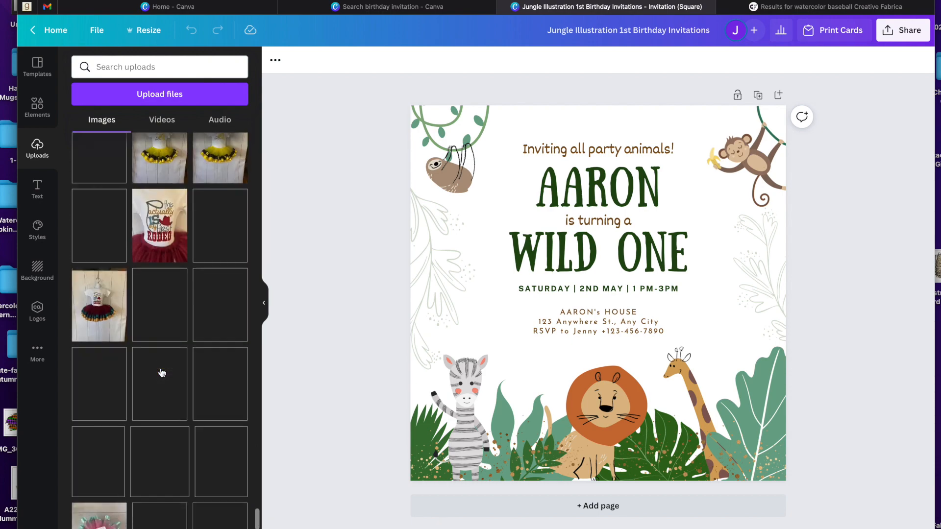
scroll(161, 373, down, 10)
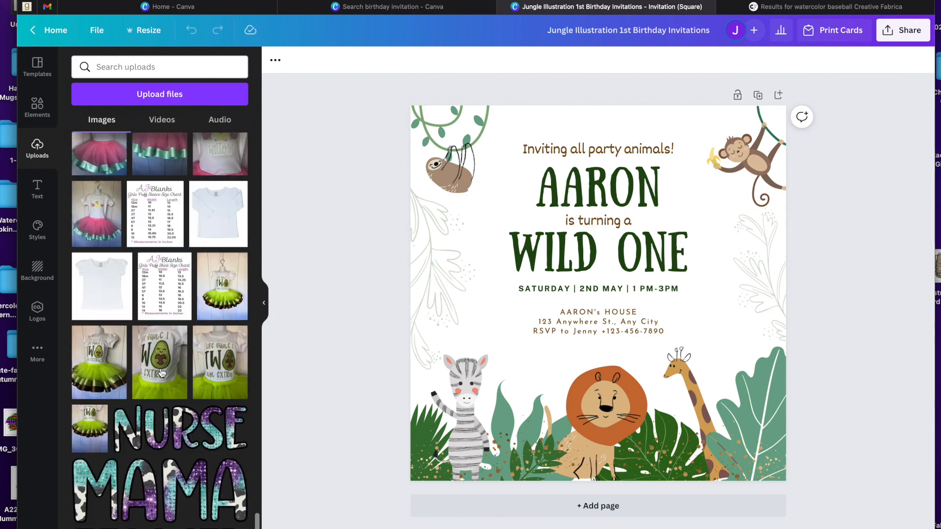
scroll(161, 373, down, 10)
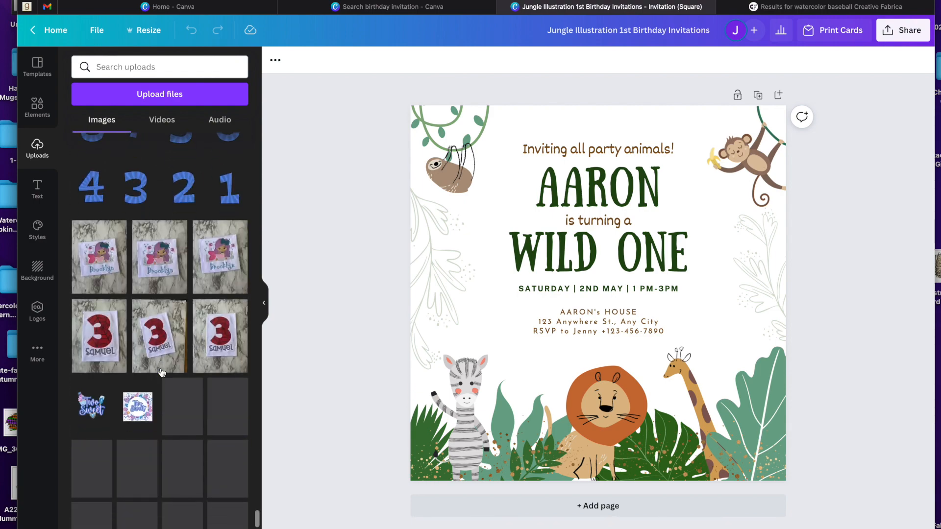
scroll(162, 373, down, 5)
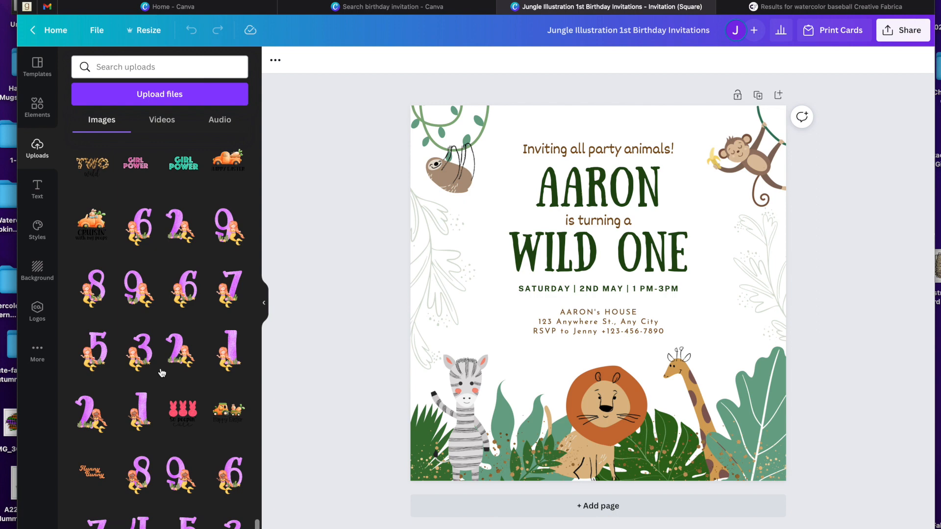
scroll(162, 373, down, 8)
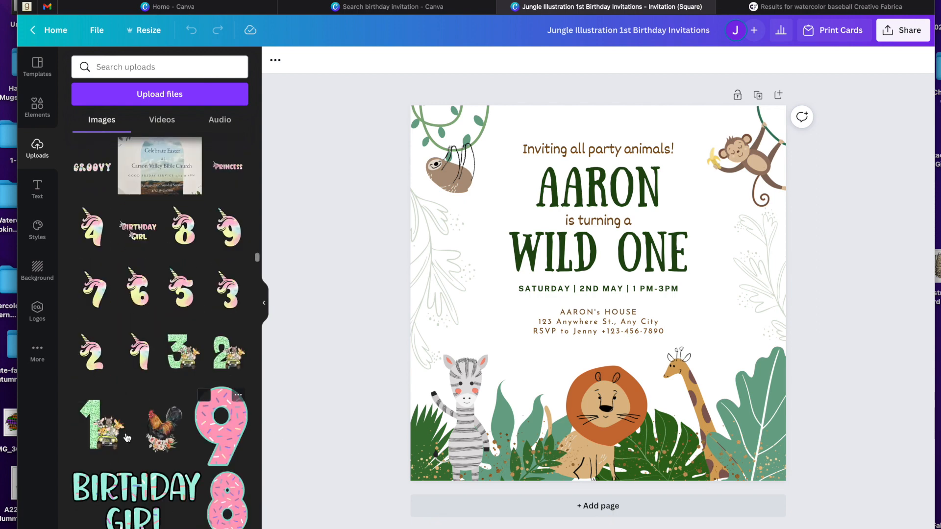
click(223, 363)
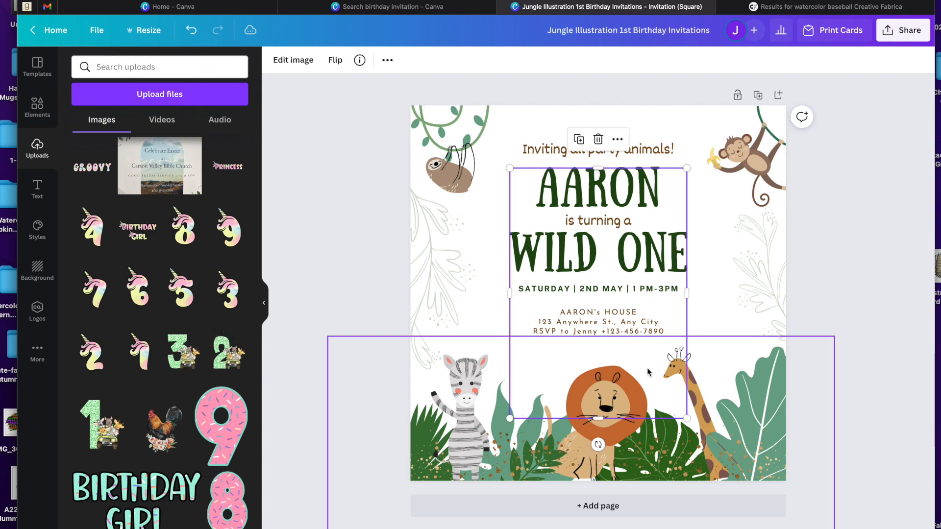
Move the green safari 2 to the invitation's left side and crop the empty margins below and above it
drag(591, 329, 504, 333)
drag(506, 415, 507, 390)
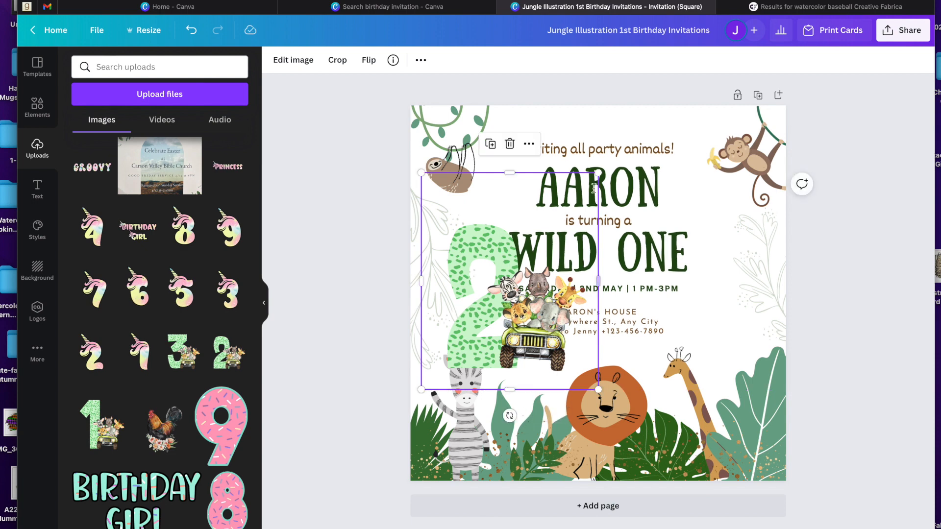
drag(503, 177, 503, 221)
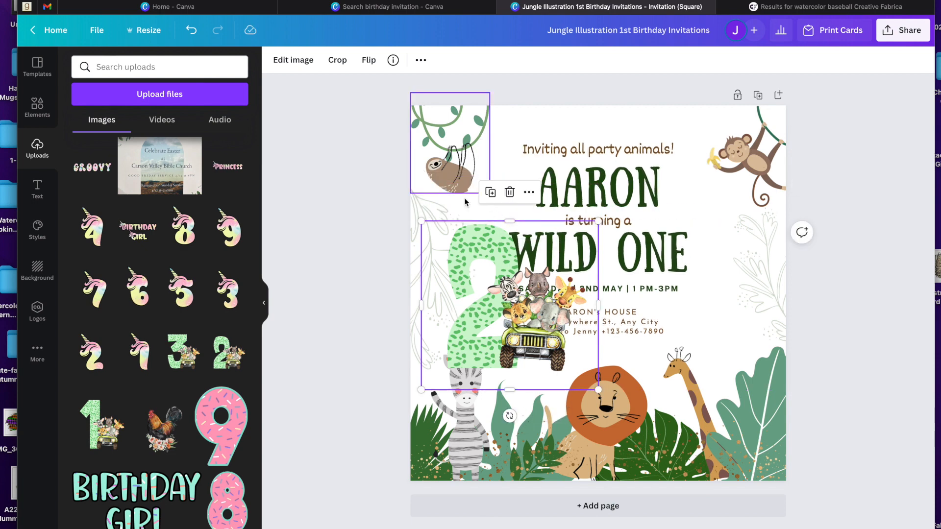
Delete the giraffe from the jungle animal group along the invitation's lower edge
click(465, 432)
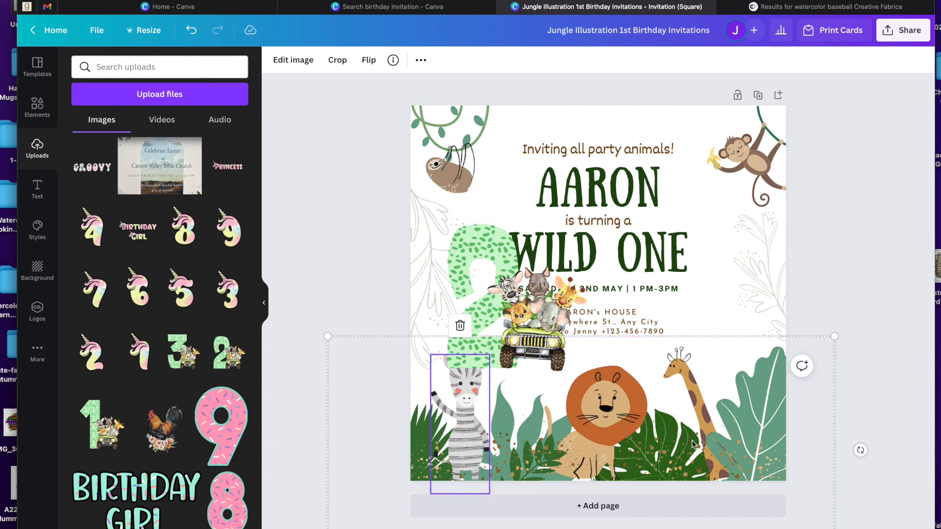
click(606, 411)
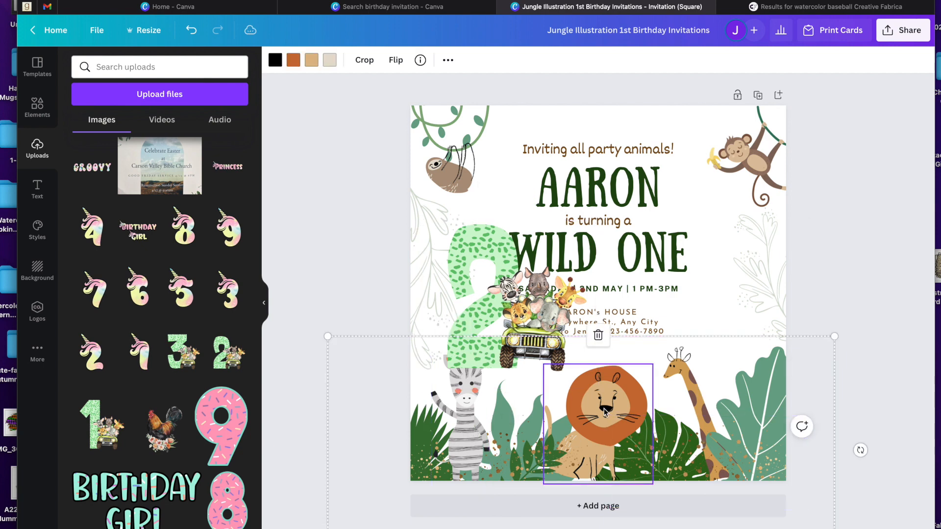
click(683, 384)
key(Delete)
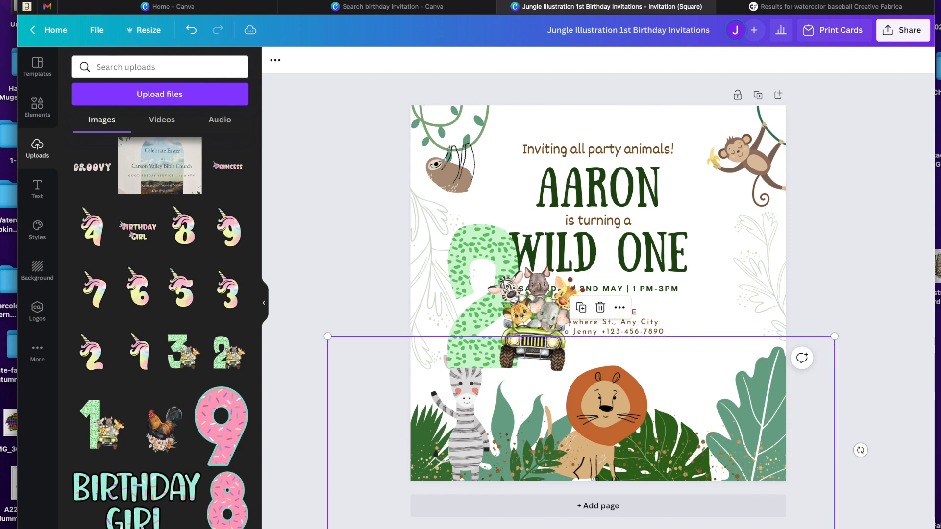
Delete the lion and the zebra from the jungle group along the invitation's lower edge
click(620, 398)
key(Delete)
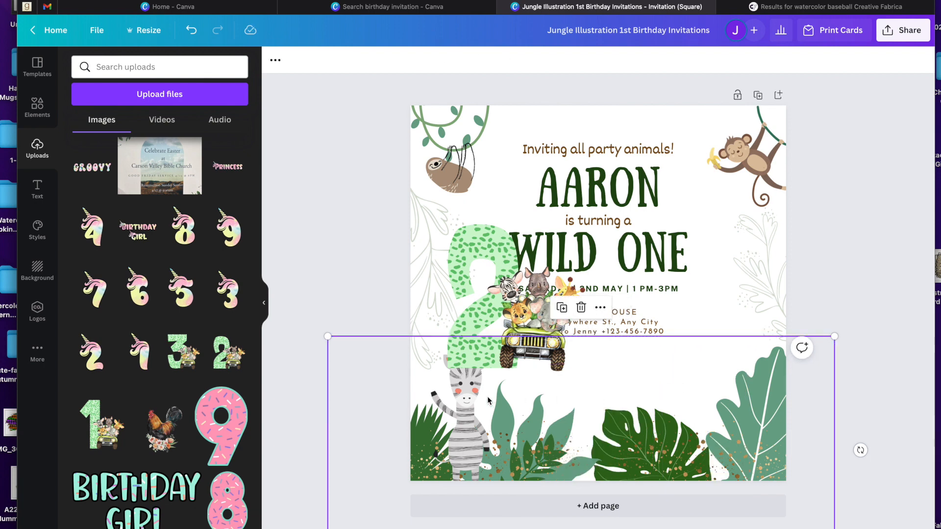
click(466, 399)
key(Delete)
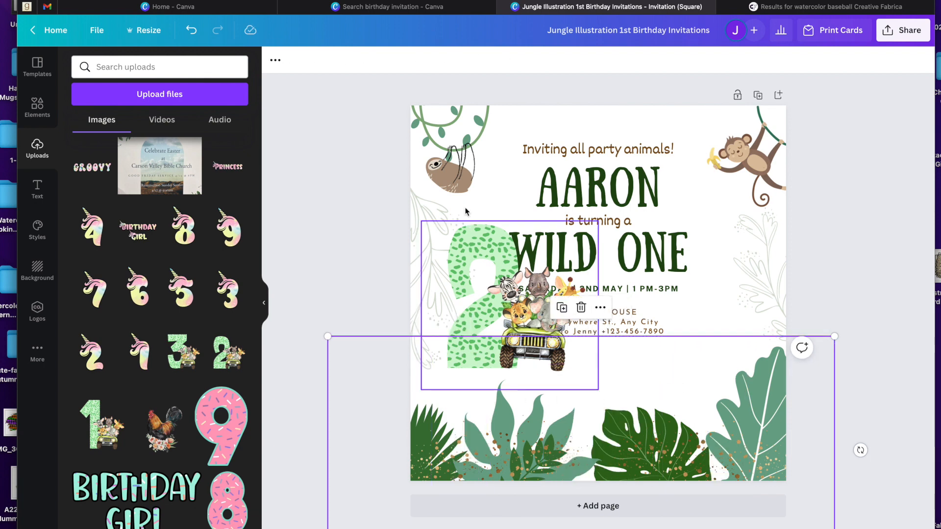
Delete the green safari number 2 from the invitation
click(464, 179)
drag(552, 340, 536, 355)
drag(590, 426, 627, 461)
drag(568, 415, 553, 373)
key(Delete)
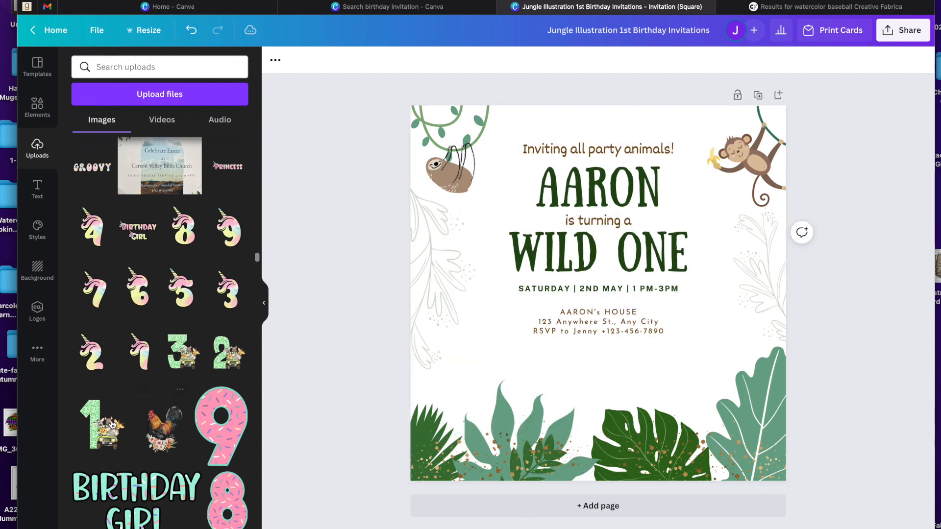
Add the uploaded green safari number 1 to the invitation and enlarge it over the left half
drag(621, 336, 478, 349)
drag(581, 434, 626, 489)
drag(554, 375, 531, 355)
drag(491, 196, 493, 212)
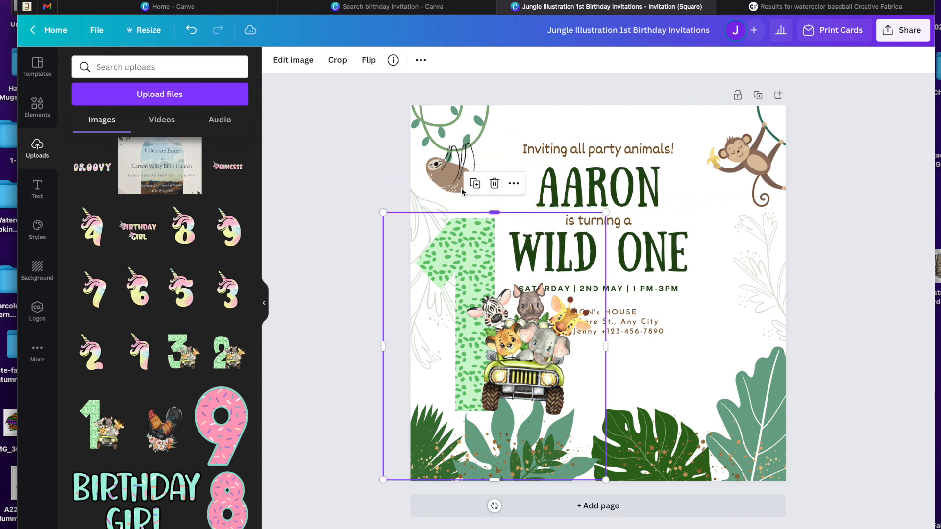
Delete the hanging sloth and the monkey from the invitation's upper corners
click(461, 187)
key(Delete)
click(753, 161)
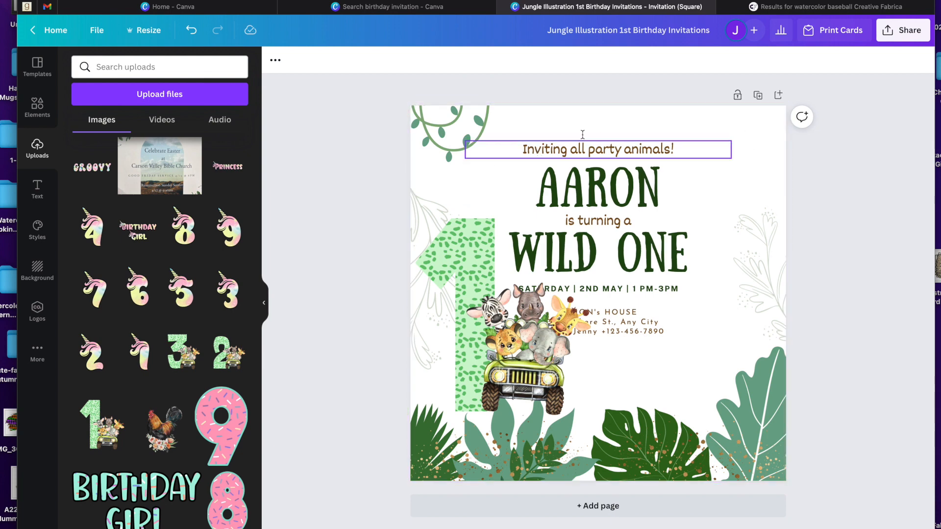
Duplicate the hanging vine, flip the copy horizontally and place it in the invitation's upper right corner
click(469, 141)
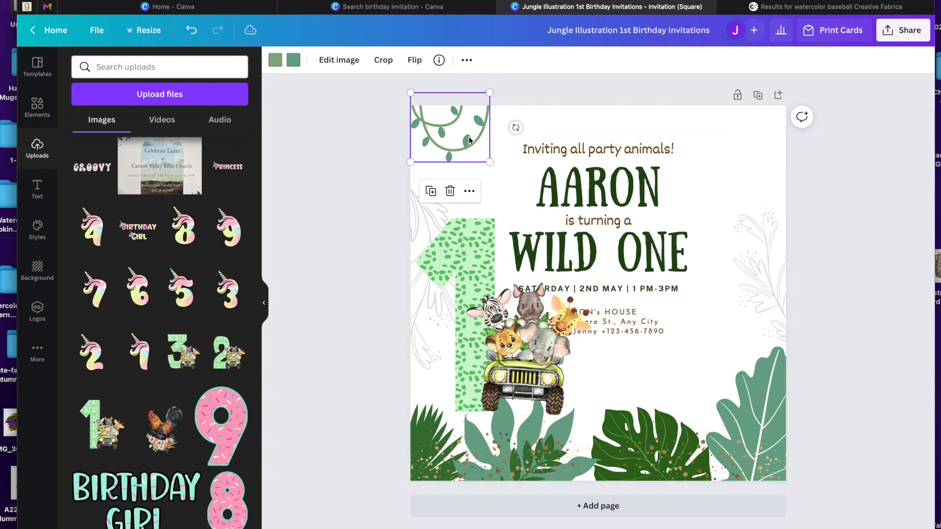
click(432, 190)
drag(457, 158, 745, 154)
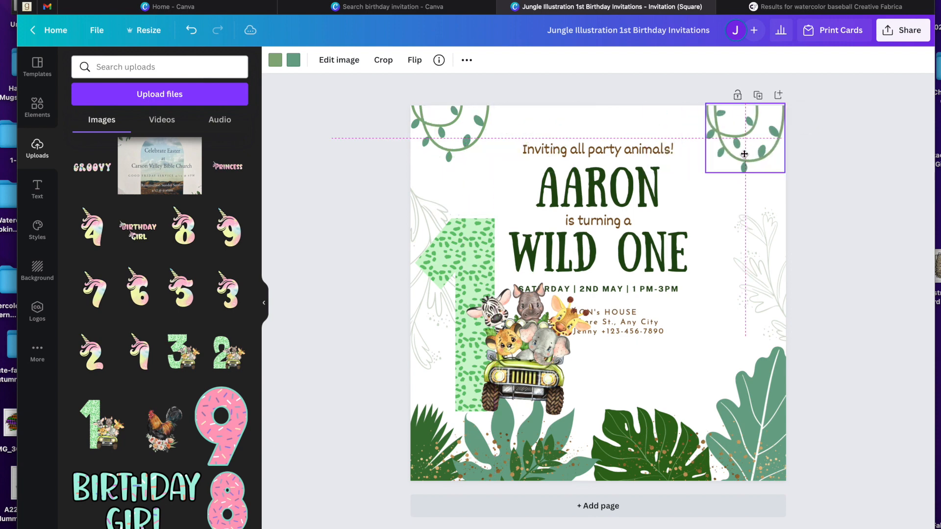
click(414, 59)
click(427, 91)
drag(749, 138, 752, 139)
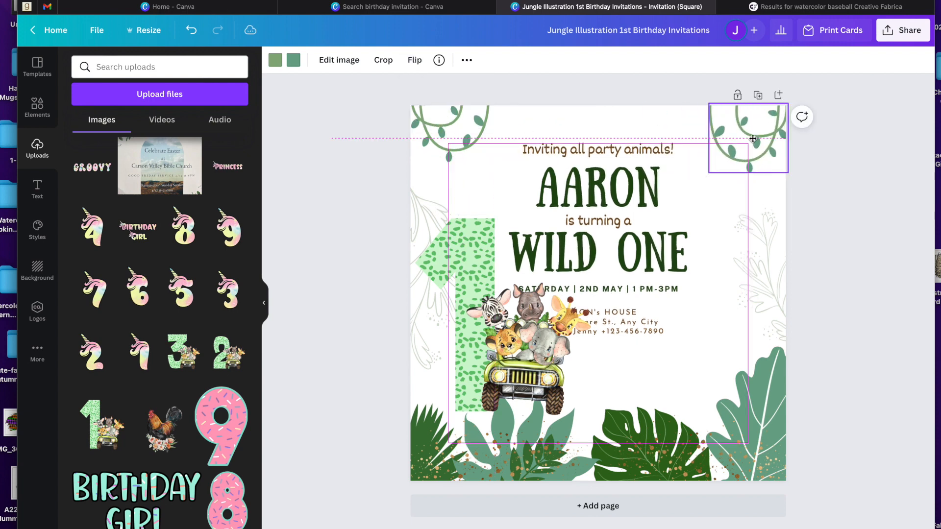
drag(749, 152, 748, 148)
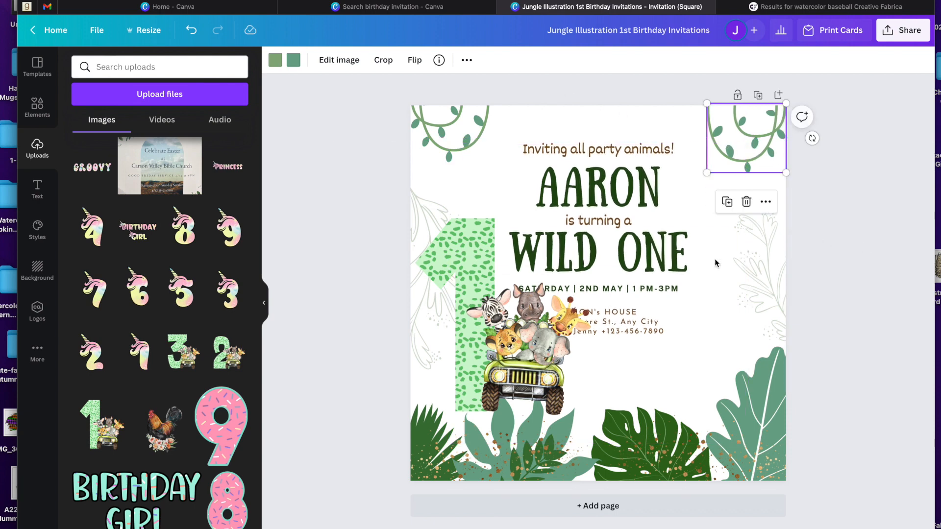
Shift all the invitation text together with the green safari 1 down and to the right
drag(585, 117, 642, 331)
drag(642, 262, 702, 298)
click(846, 290)
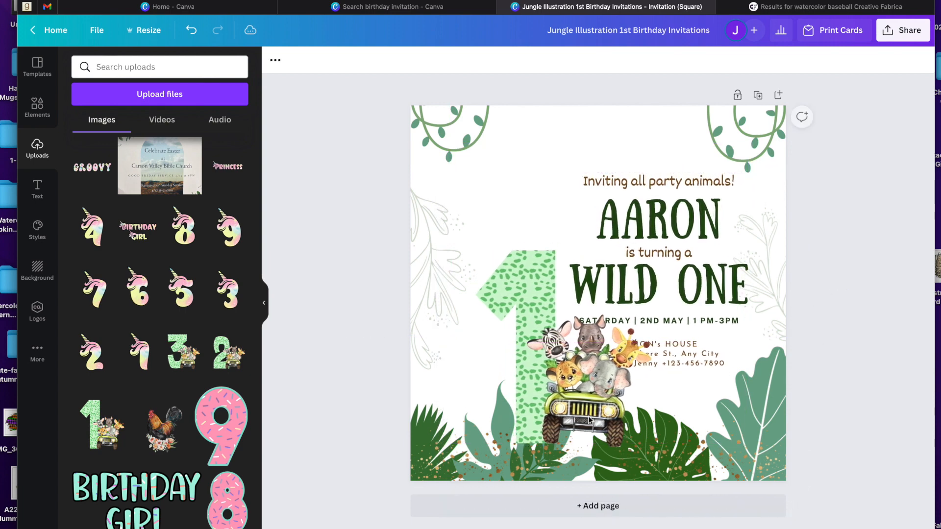
Move the green safari 1 back to the invitation's left side and enlarge it to span most of the height
drag(576, 409, 525, 356)
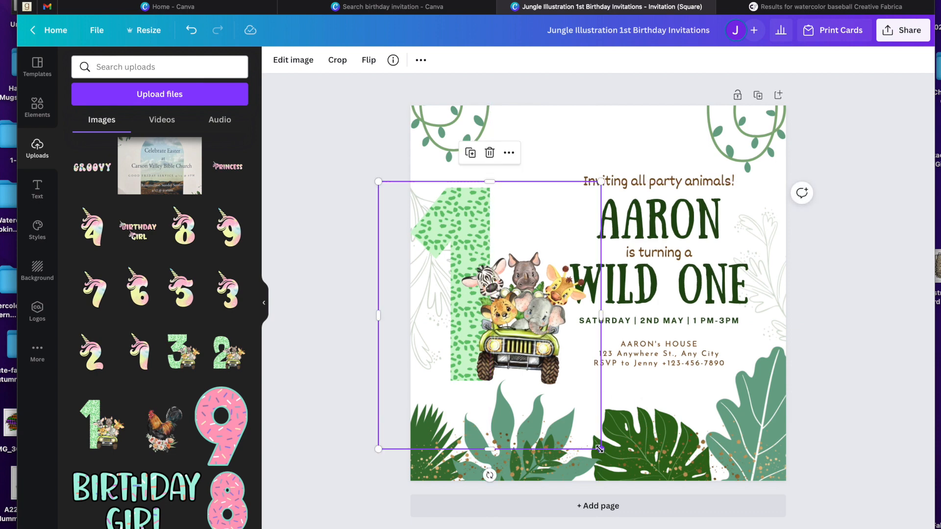
drag(601, 449, 650, 508)
drag(564, 383, 554, 361)
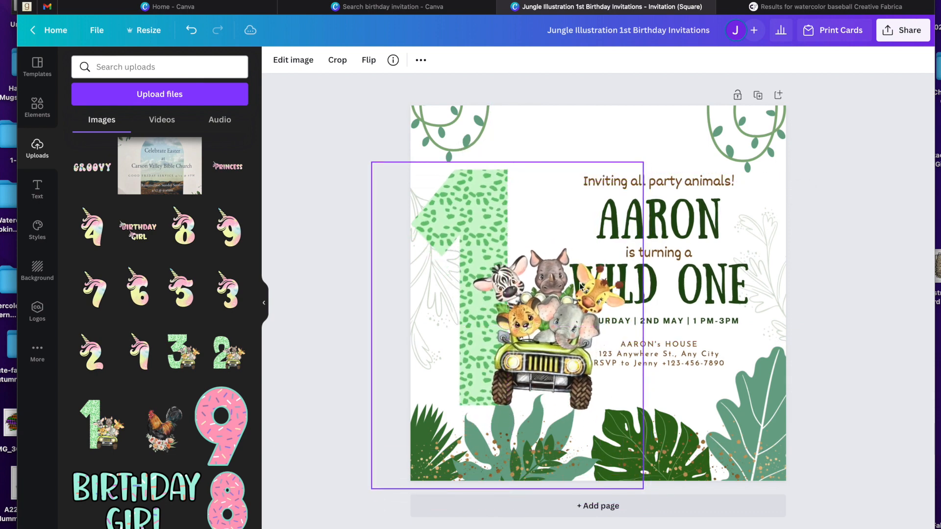
drag(634, 168, 616, 154)
click(841, 264)
Move the "Inviting all party animals!", child's name, "is turning a" and "WILD ONE" lines back to the invitation's horizontal centre
drag(701, 241, 671, 211)
drag(609, 230, 619, 234)
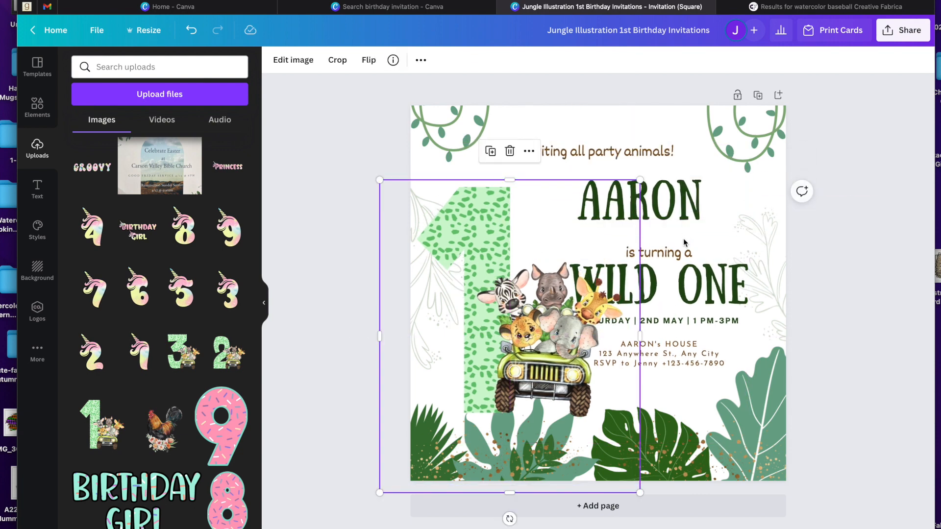
drag(682, 250, 659, 185)
click(679, 195)
click(841, 184)
click(842, 184)
drag(676, 232, 629, 229)
drag(701, 290, 662, 259)
mouse_move(651, 264)
mouse_down()
mouse_move(631, 261)
mouse_move(641, 269)
mouse_up()
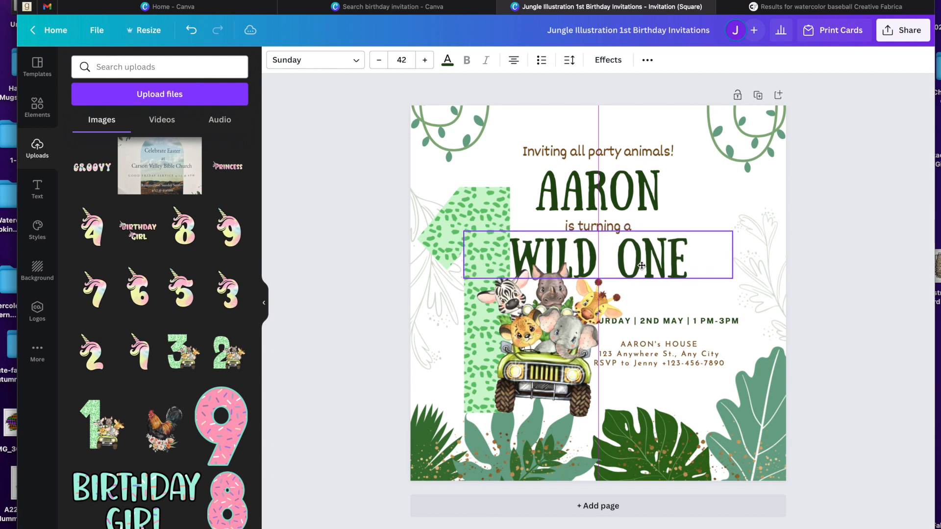
Move the four centred heading lines up together and space them evenly vertically
shift+click(622, 226)
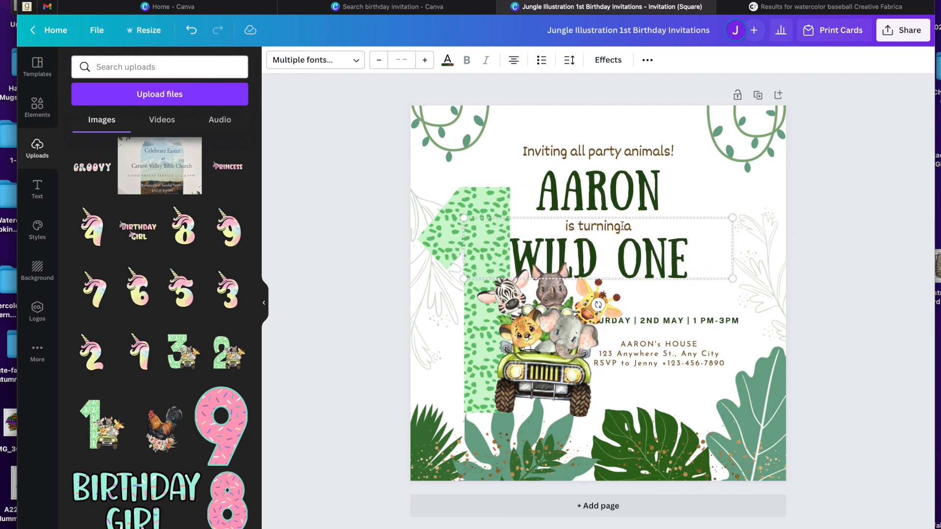
shift+click(632, 151)
drag(648, 249, 649, 224)
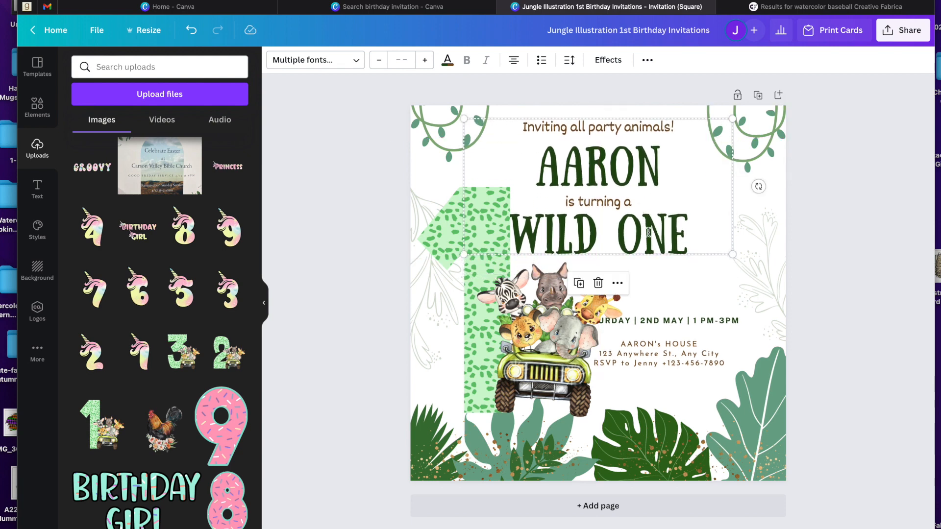
click(647, 59)
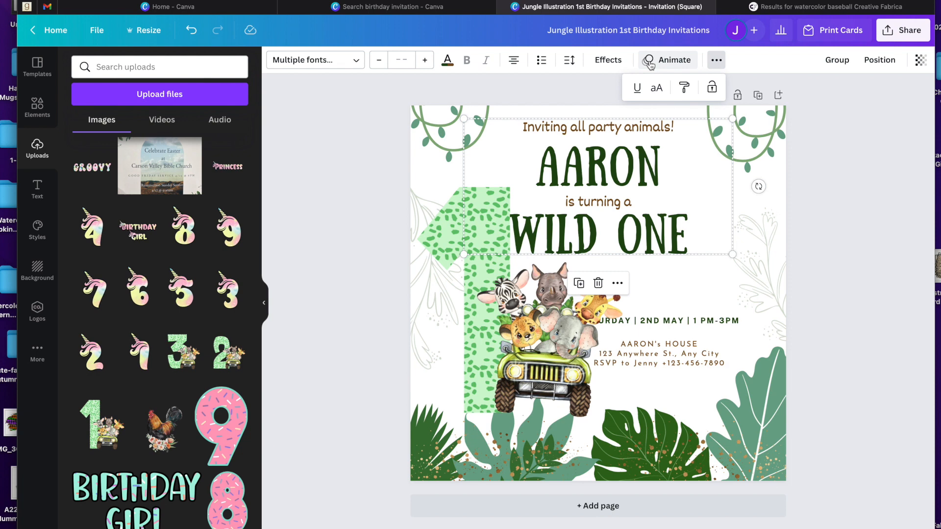
click(882, 60)
click(743, 282)
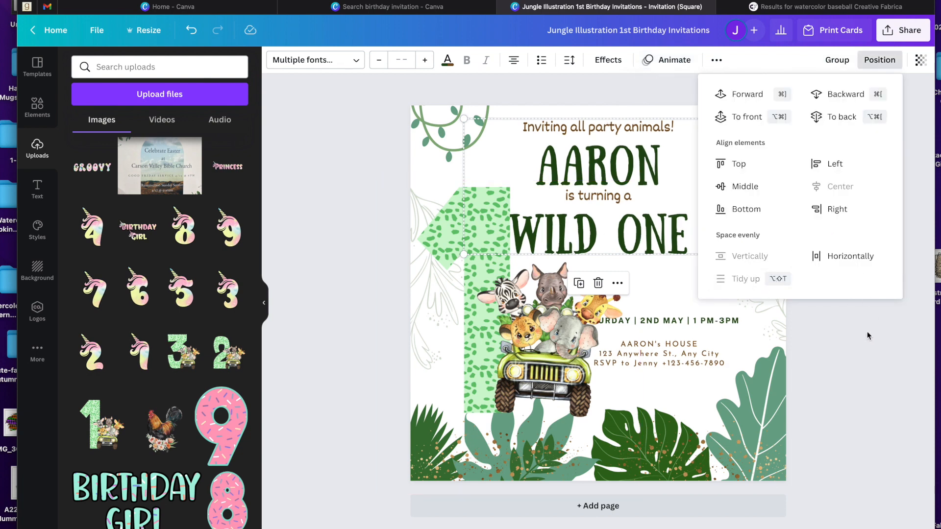
click(863, 350)
click(850, 255)
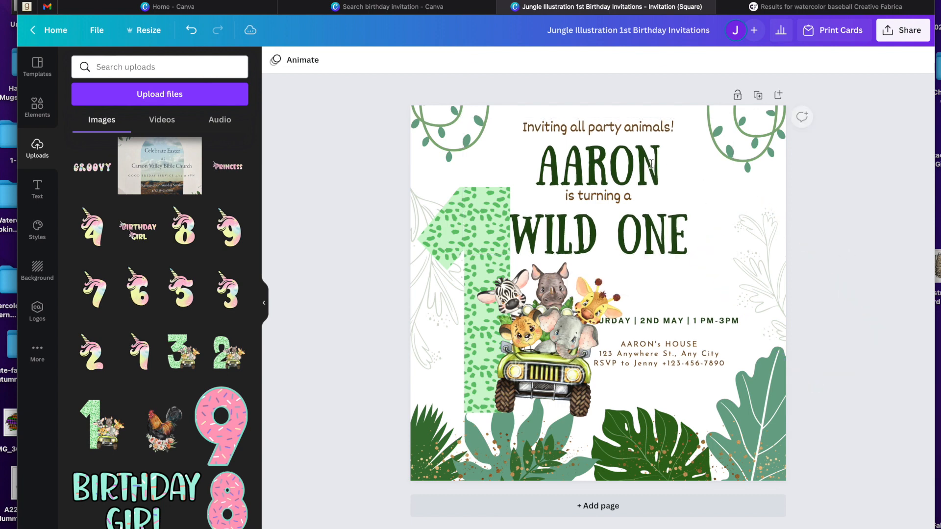
Nudge the child's name up and tighten the "is turning a" and "WILD ONE" lines closely beneath it
click(632, 165)
key(Up)
key(Up)
key(Up)
key(Up)
key(Up)
key(Up)
key(Up)
key(Up)
key(Up)
key(Up)
key(Up)
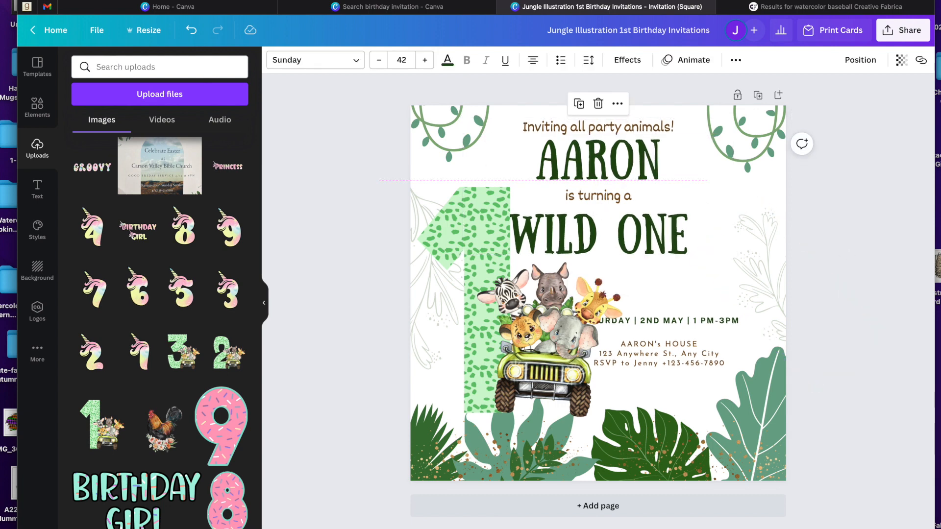
mouse_move(617, 198)
mouse_down()
mouse_move(630, 191)
mouse_move(631, 200)
mouse_up()
drag(656, 243, 659, 230)
click(861, 273)
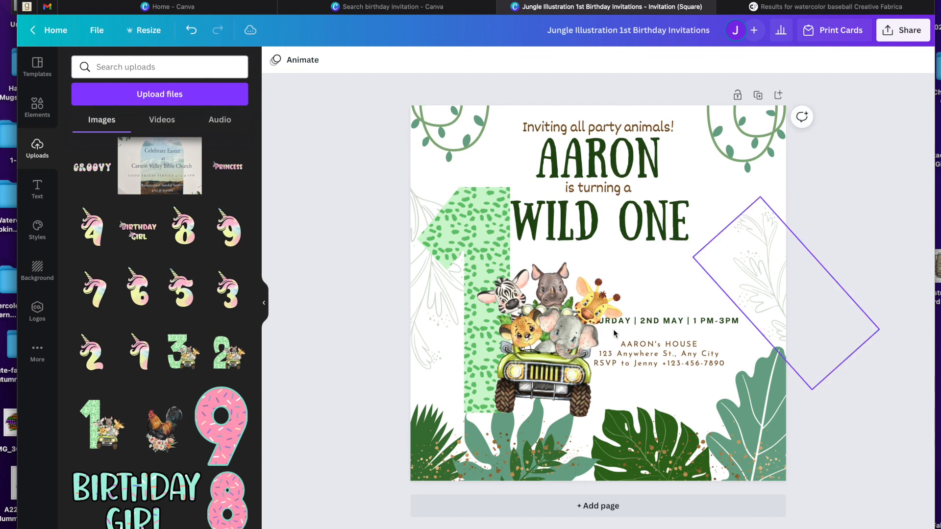
Shrink the green safari 1 slightly and raise it above the leaves on the invitation's left side
click(636, 183)
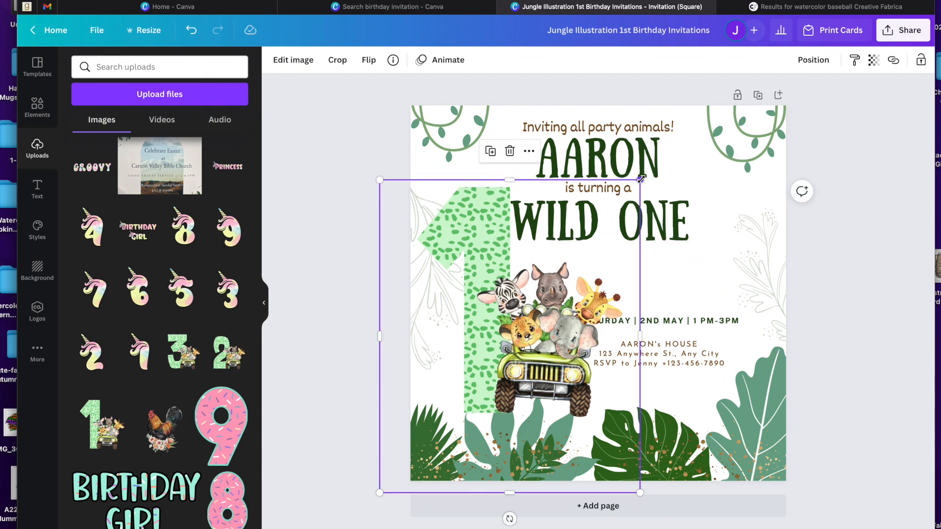
drag(632, 188, 619, 206)
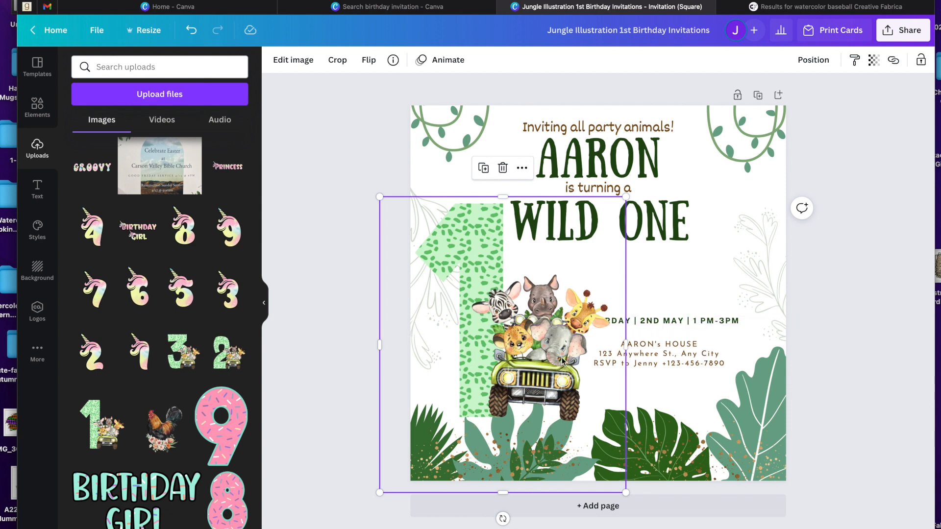
drag(525, 346, 522, 321)
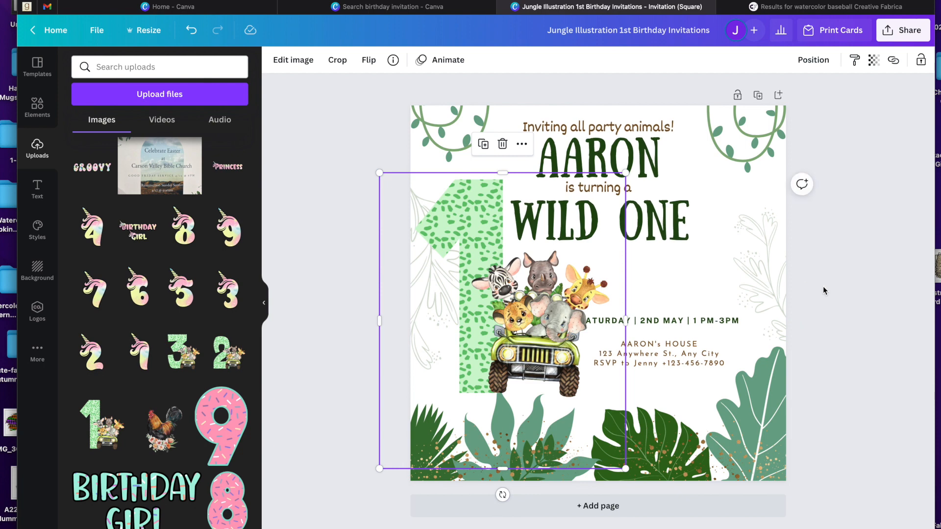
click(870, 322)
Move the date line to the right and change it to "SATURDAY 5-22" with "1 PM-3PM" on a second line
drag(724, 321, 755, 305)
double_click(674, 306)
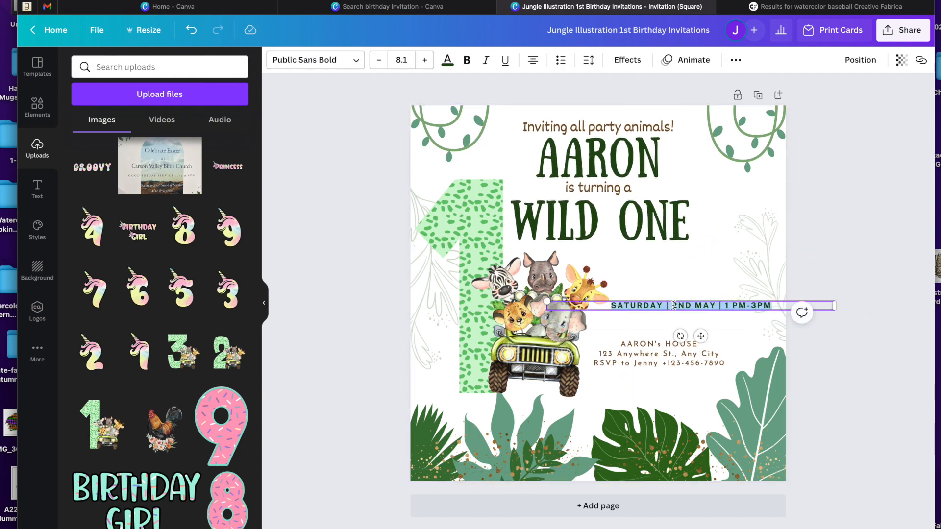
click(674, 305)
key(BackSpace)
key(BackSpace)
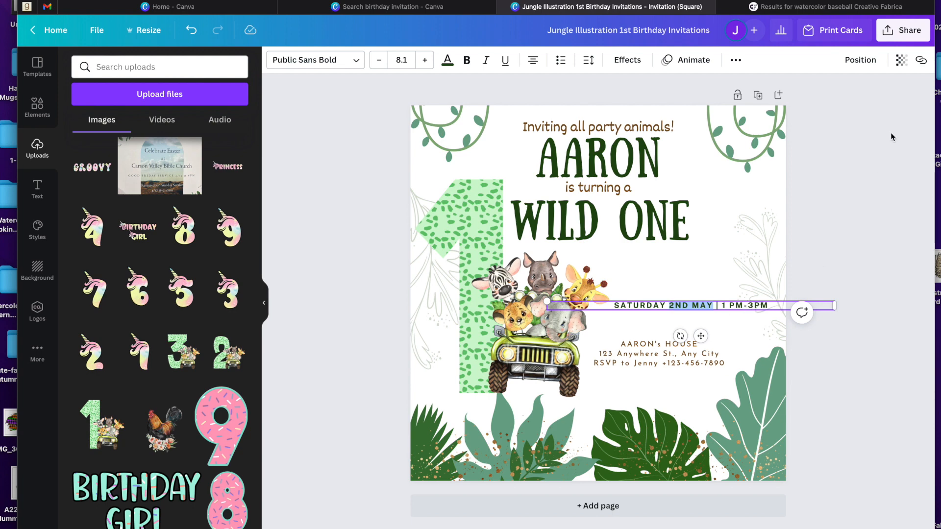
text(5-22)
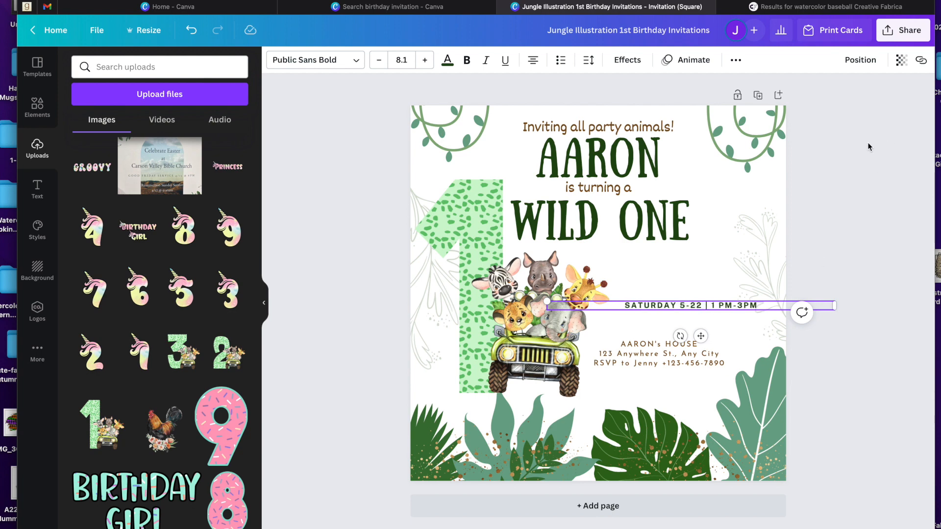
key(Delete)
key(Delete)
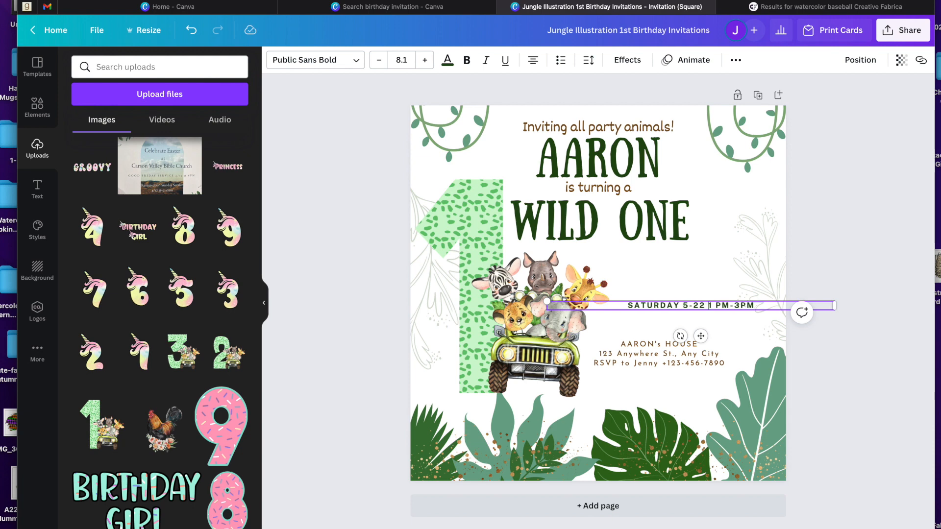
key(Return)
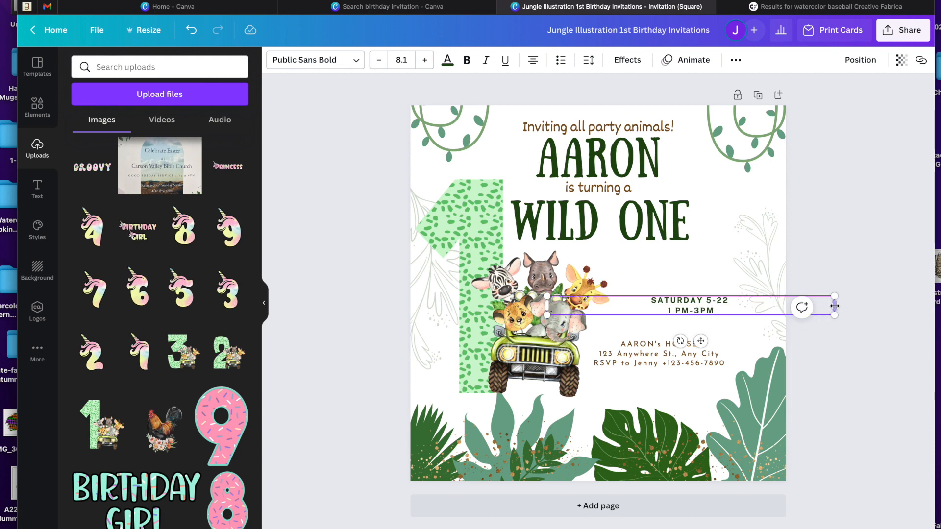
Narrow the date and time text box, enlarge its text to size 11.8 and place it just above the address lines
drag(728, 312, 668, 310)
key(BackSpace)
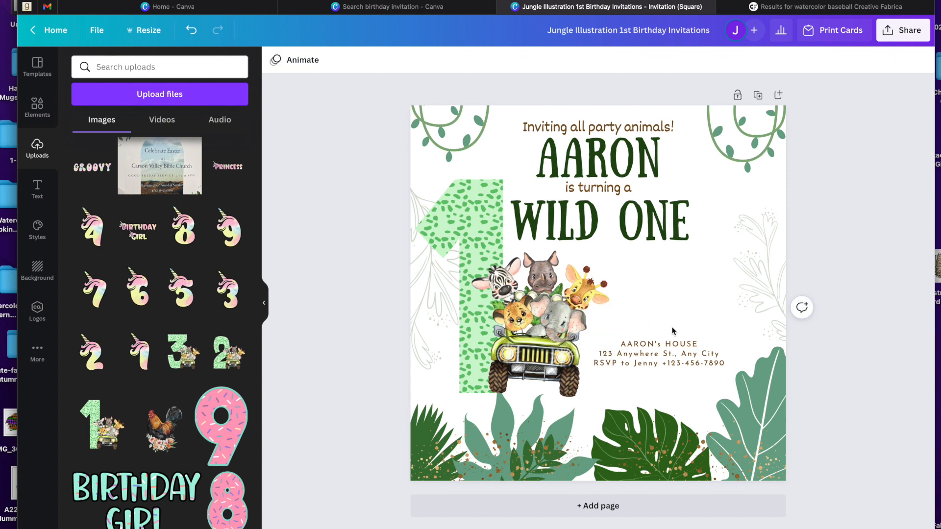
key(super+z)
drag(630, 321, 782, 328)
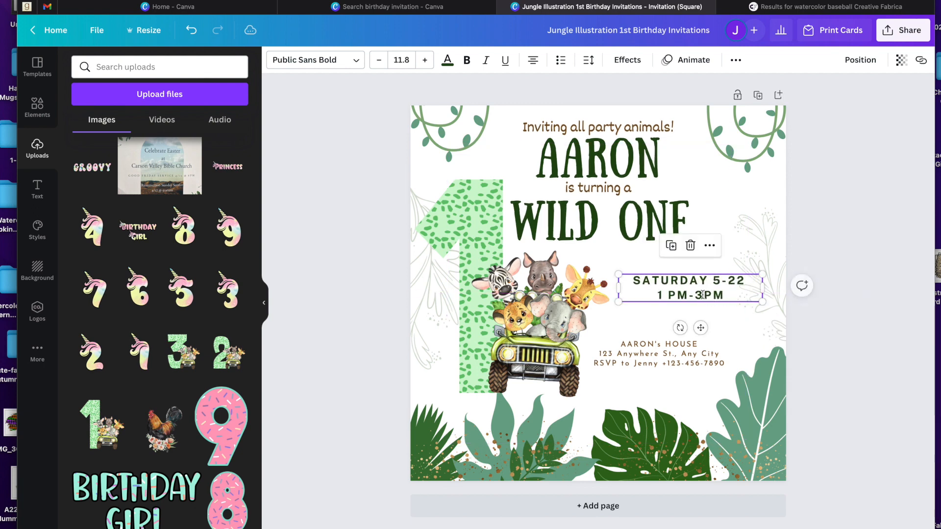
drag(695, 303, 681, 349)
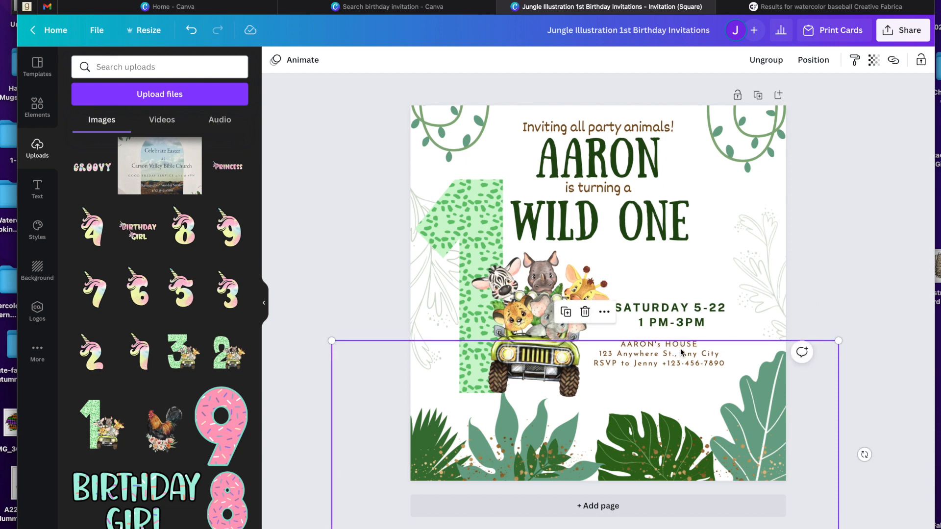
key(ctrl+z)
key(Escape)
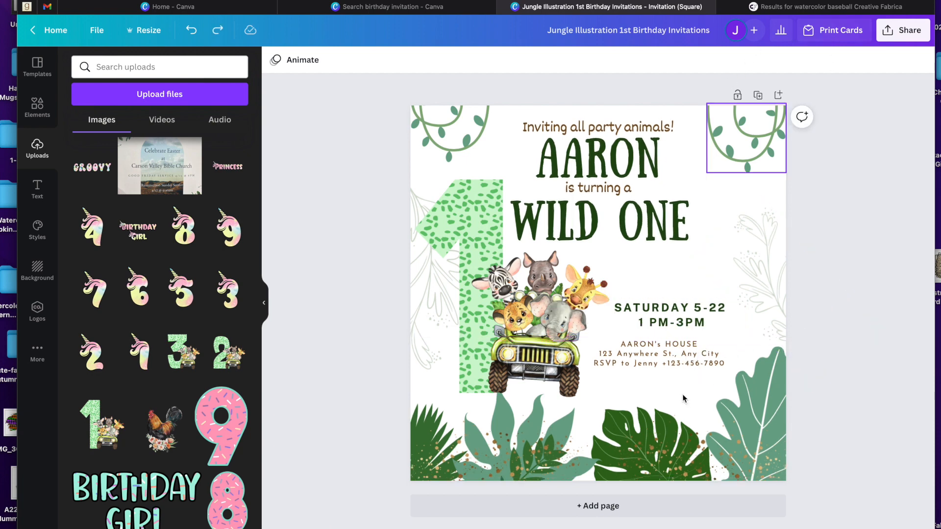
Free the address lines from the overlapping leaf border, place them just beneath the date and time, and bring them to the front
click(782, 399)
drag(756, 396, 754, 414)
click(689, 340)
drag(688, 340, 689, 296)
click(745, 412)
click(745, 412)
drag(746, 412, 745, 394)
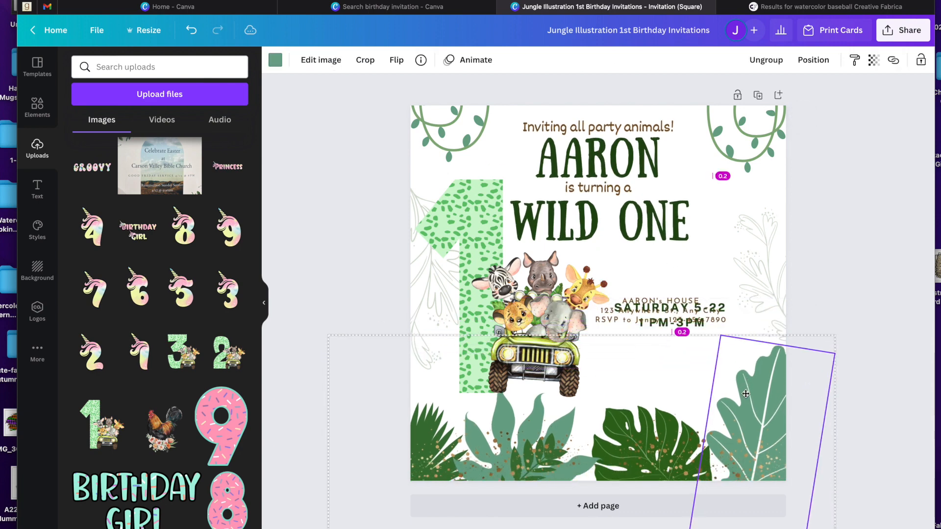
drag(702, 309, 698, 344)
click(859, 61)
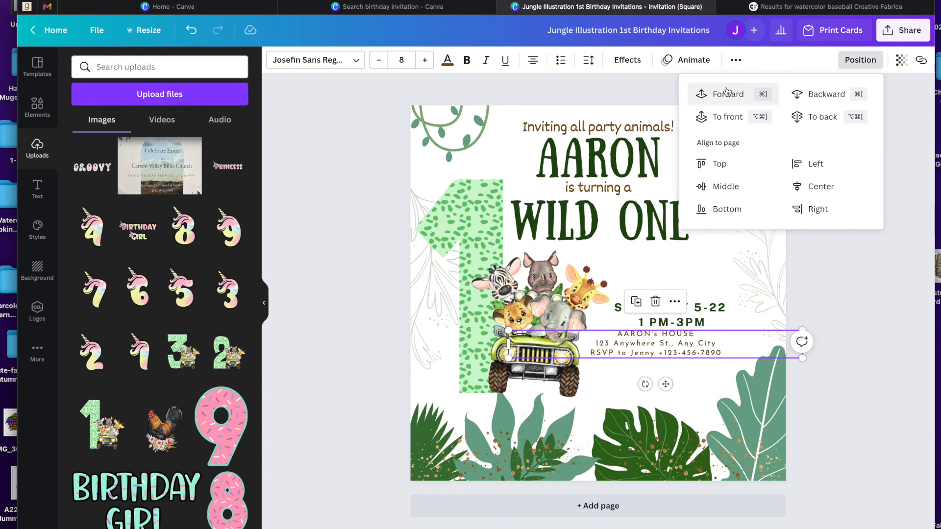
click(719, 119)
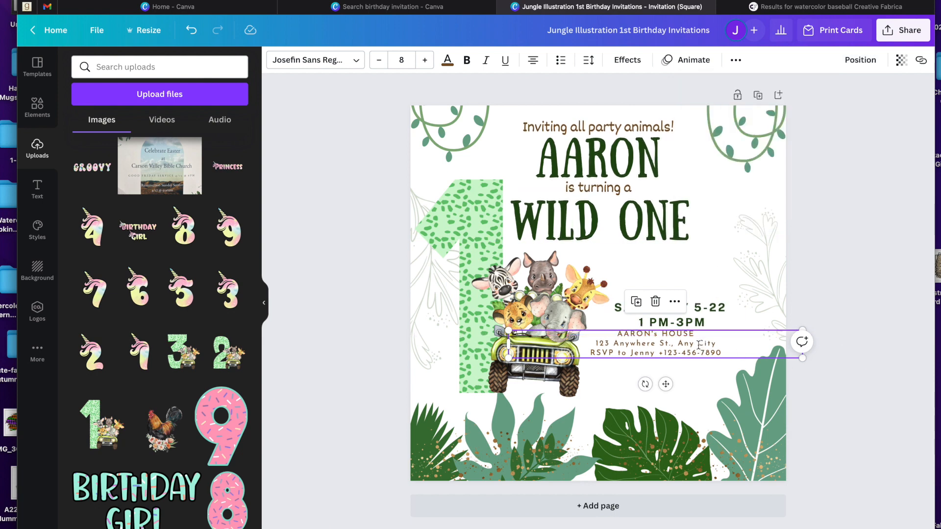
Move the address lines down toward the leaves and place the date and time text directly above them
drag(698, 369, 702, 381)
drag(690, 306, 684, 341)
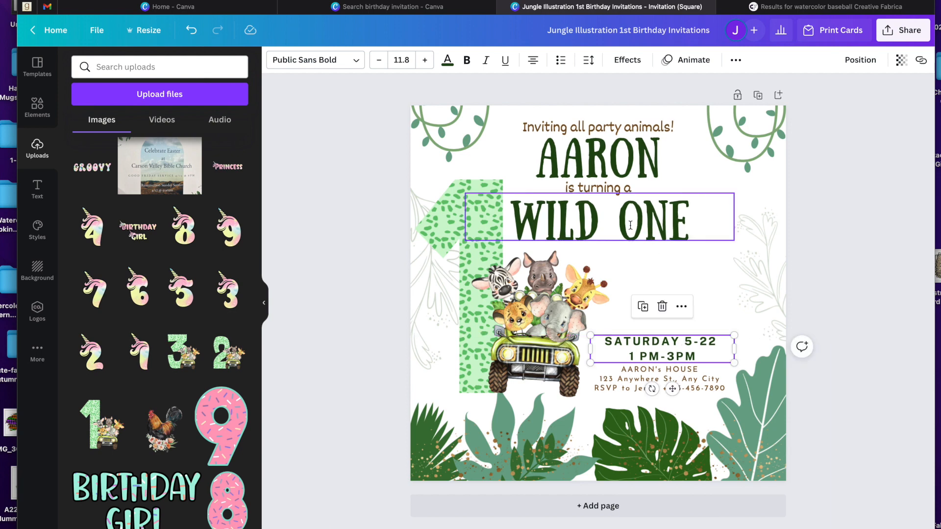
click(608, 227)
click(711, 235)
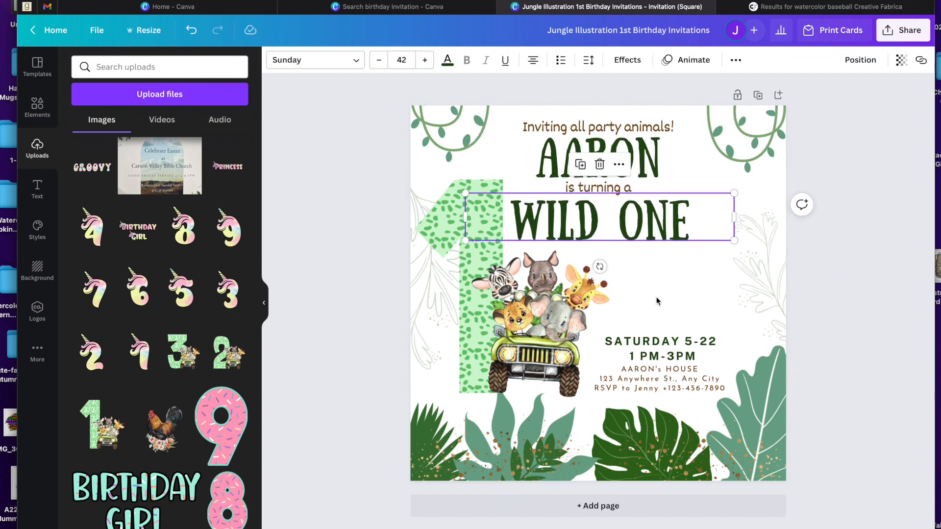
click(884, 275)
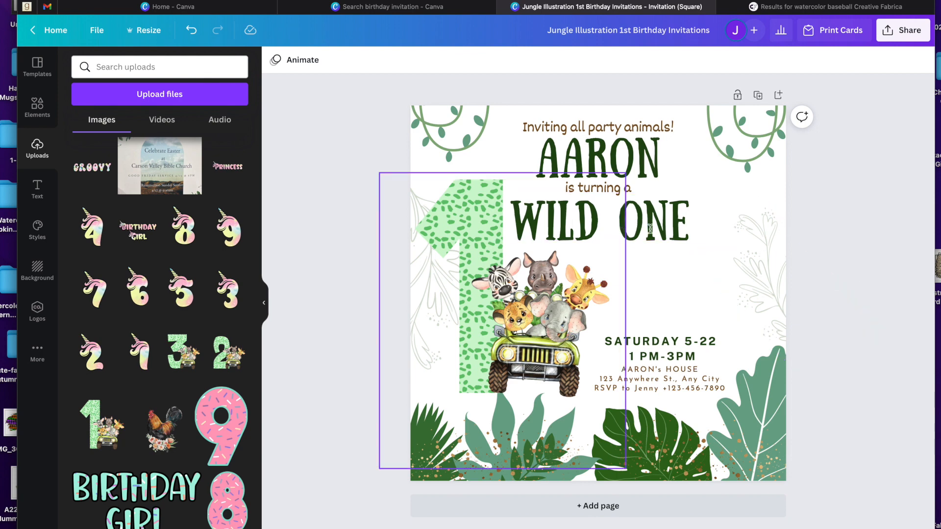
Lower the green safari 1 and "WILD ONE", and shift the three heading lines above down and slightly right to follow
drag(556, 311, 553, 341)
drag(666, 230, 680, 258)
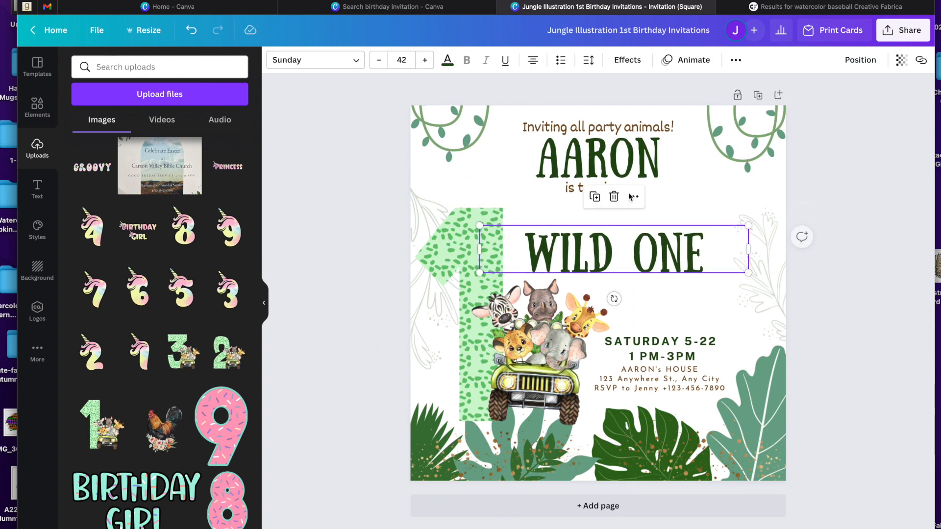
click(634, 128)
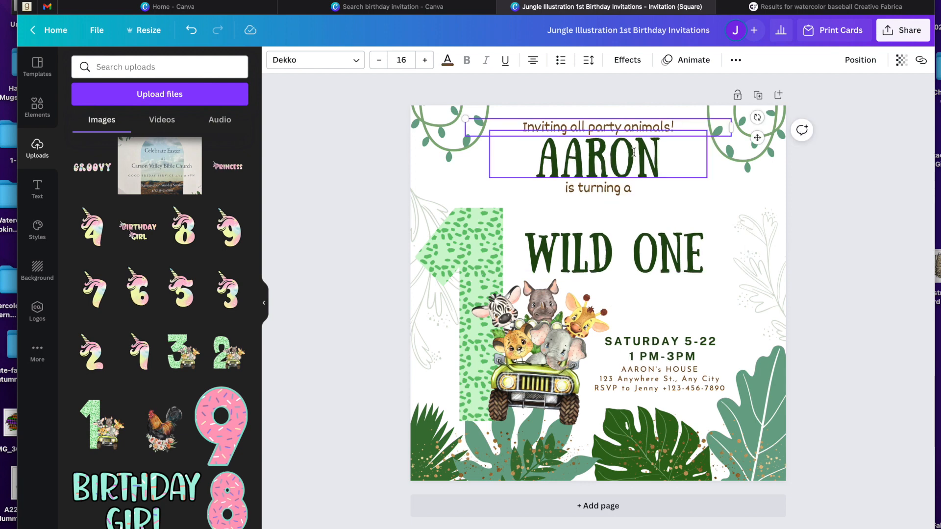
shift+click(623, 154)
shift+click(615, 187)
drag(614, 166, 624, 196)
Align all four heading lines on a common center and nudge "is turning a" slightly down between its neighbouring lines
shift+click(604, 249)
click(878, 60)
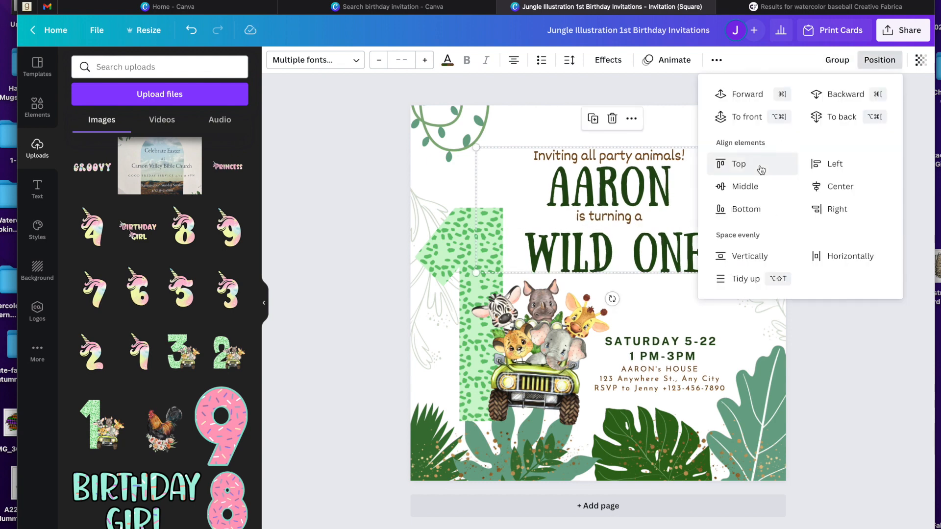
click(816, 186)
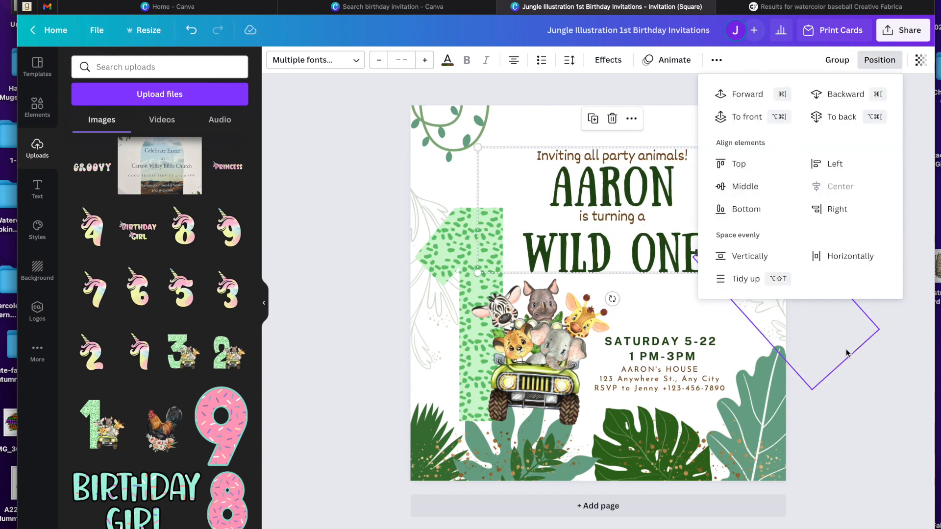
click(848, 350)
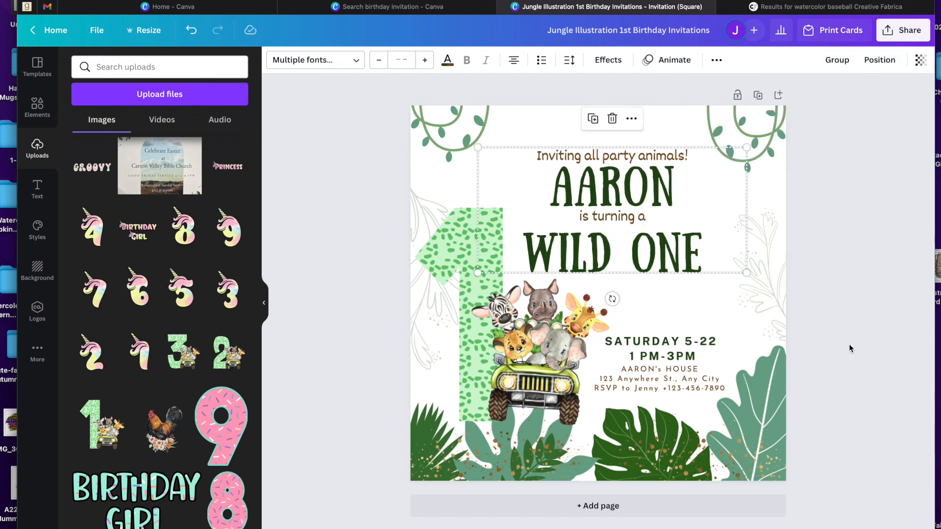
click(798, 216)
drag(631, 219, 631, 223)
click(908, 159)
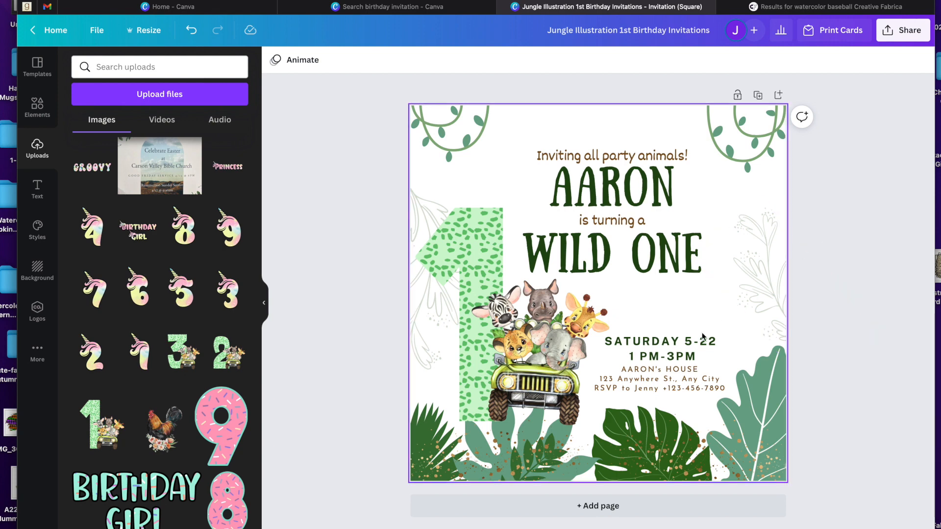
click(681, 378)
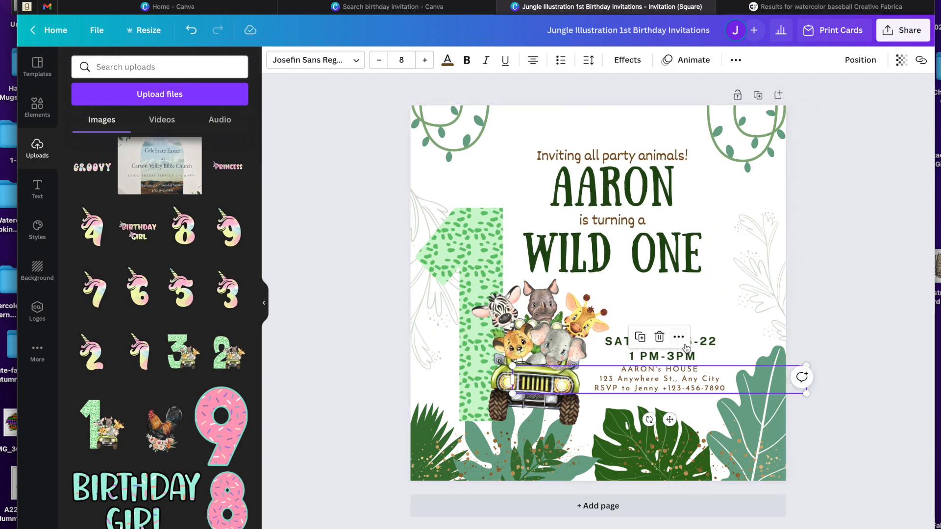
click(728, 411)
click(814, 128)
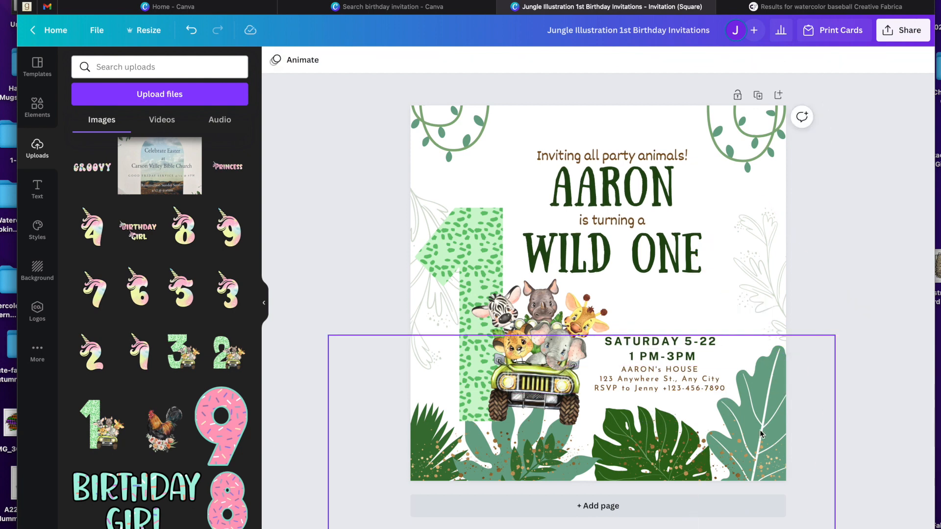
click(783, 370)
click(813, 59)
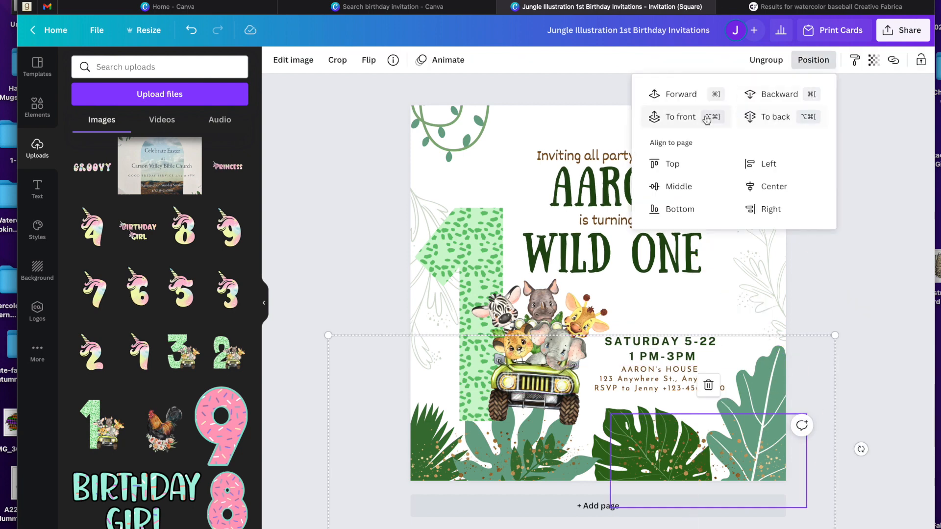
click(886, 290)
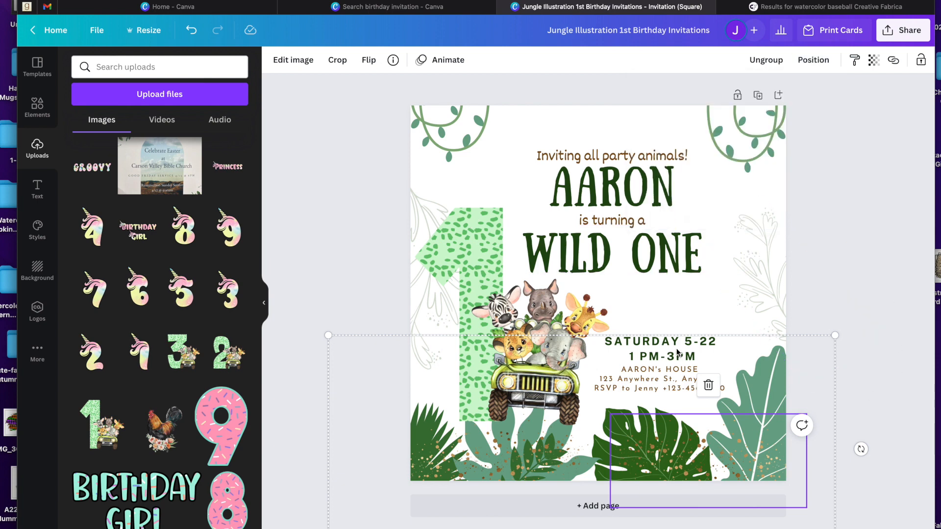
click(821, 283)
click(681, 352)
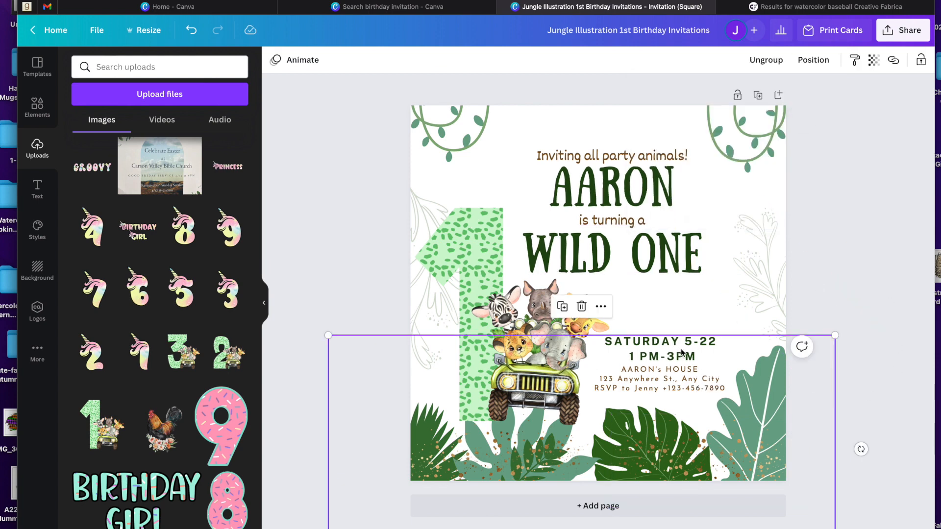
click(688, 387)
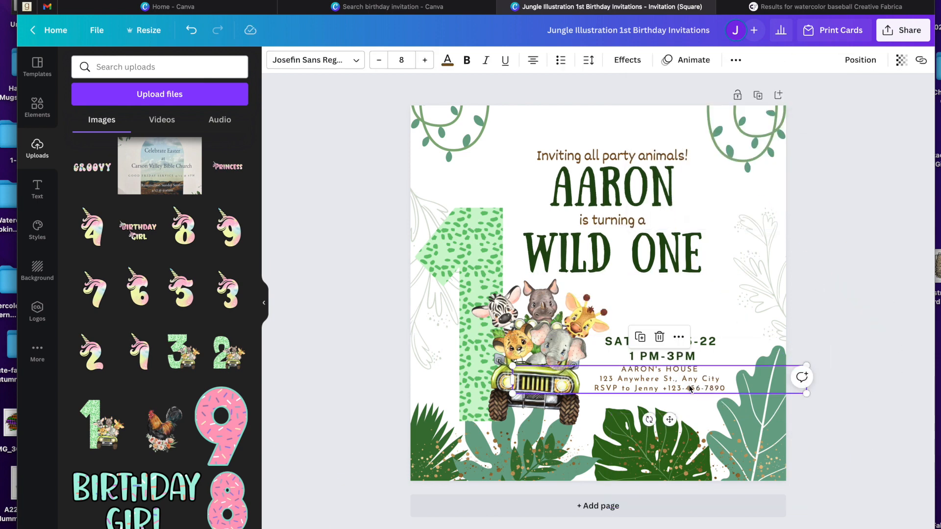
click(736, 434)
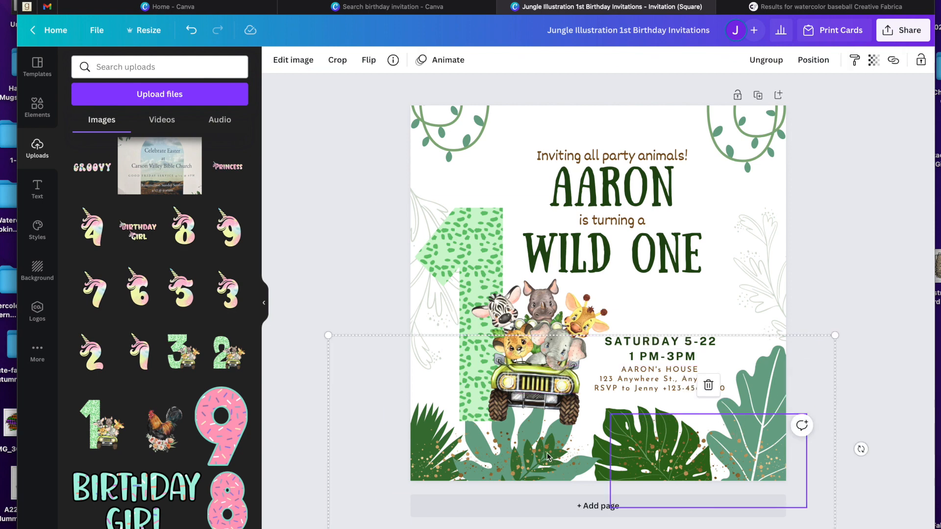
click(857, 295)
Lower the leaf border out of the way and raise the date and time beside the animals, with the address lines beneath
click(757, 386)
drag(758, 386, 757, 403)
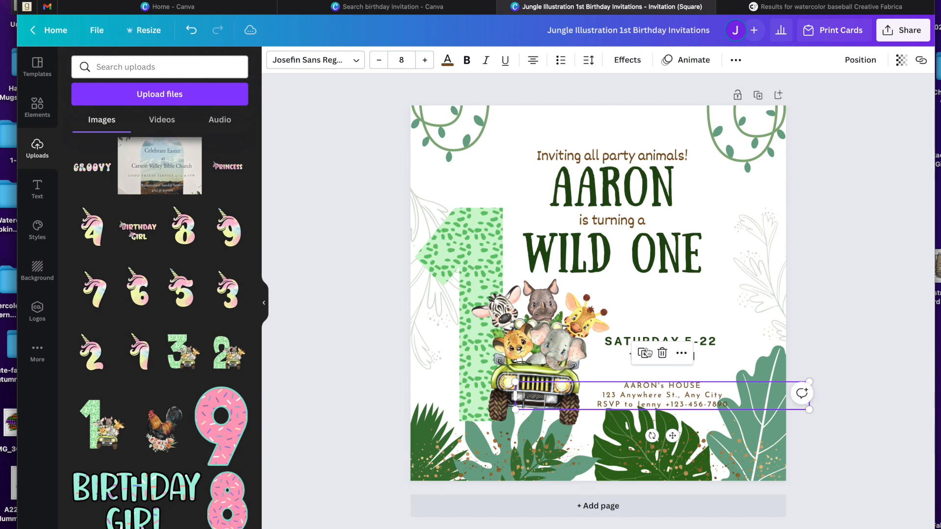
drag(736, 453, 737, 482)
drag(629, 346, 636, 311)
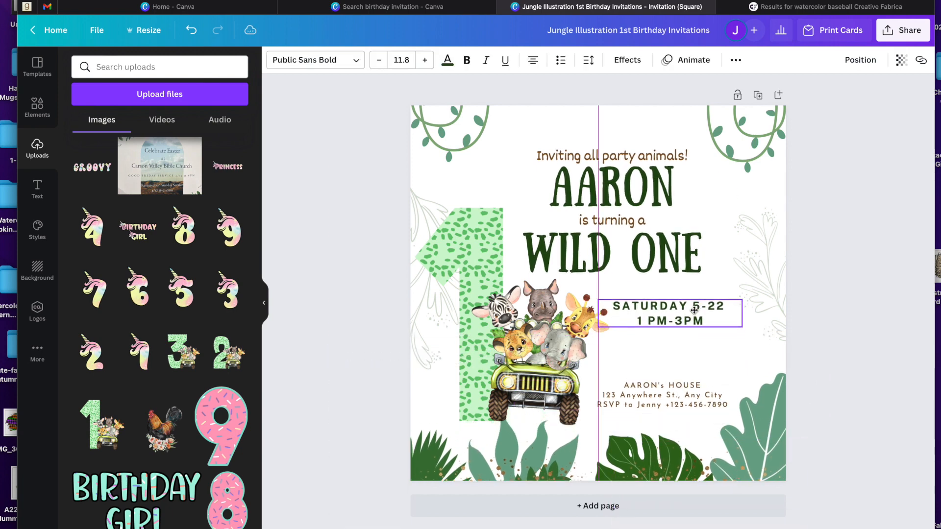
drag(668, 391, 680, 338)
Raise the leaf border back along the invitation's lower edge and space the address lines a little below the time
drag(730, 444, 732, 413)
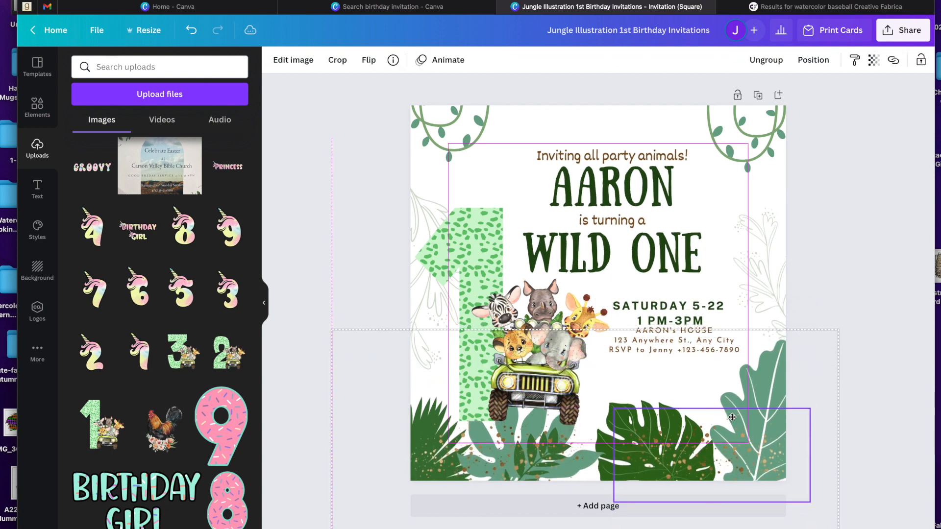
click(852, 309)
mouse_move(714, 348)
mouse_down()
mouse_move(709, 363)
mouse_move(711, 345)
mouse_up()
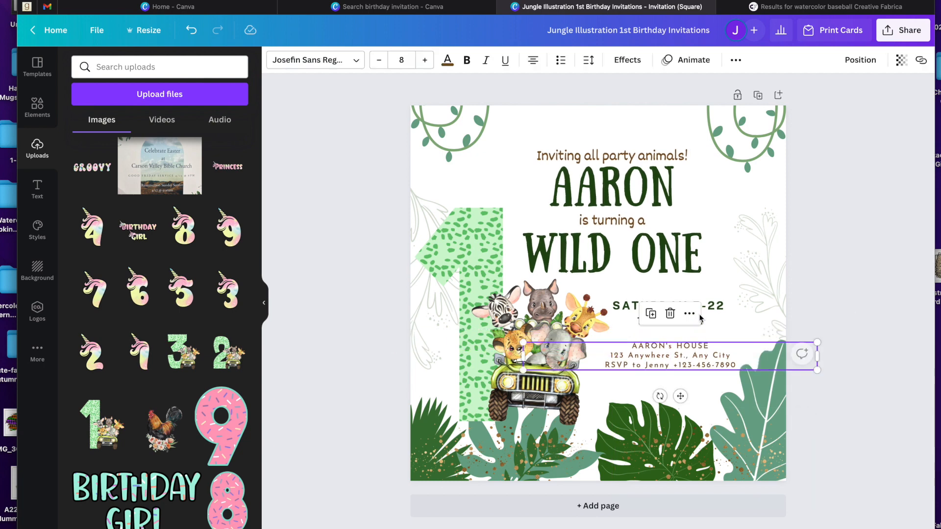
click(846, 237)
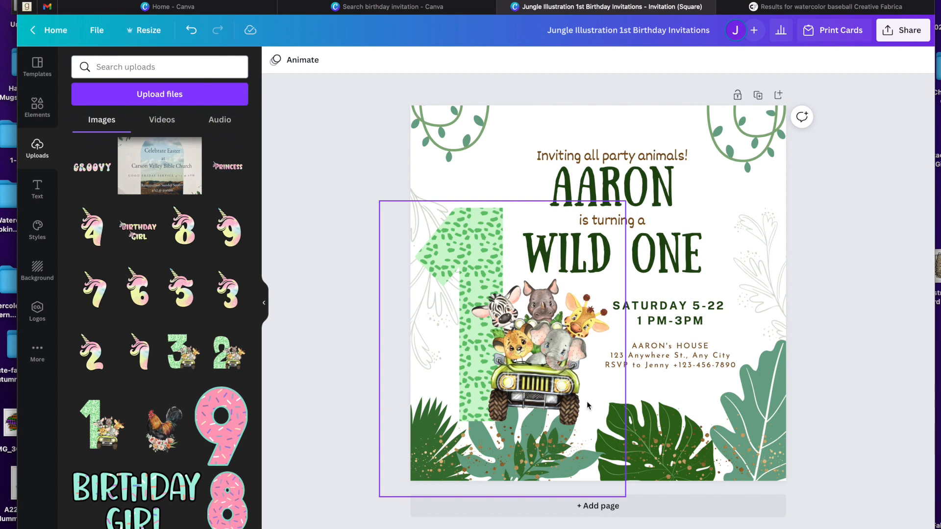
Search the Canva templates for "mermaid birthday invitation" and open the watercolor mermaid tail design with the purple 8
click(502, 10)
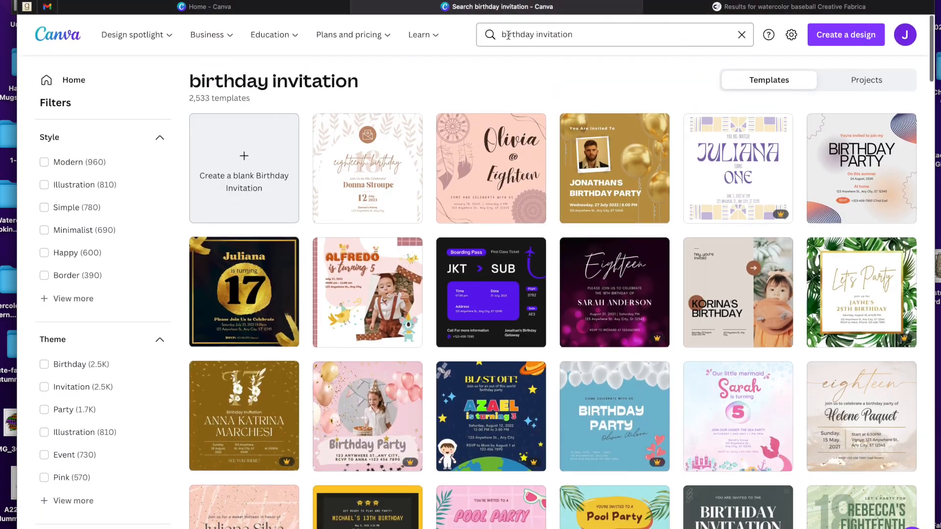
click(501, 35)
text(mermaid)
key(Return)
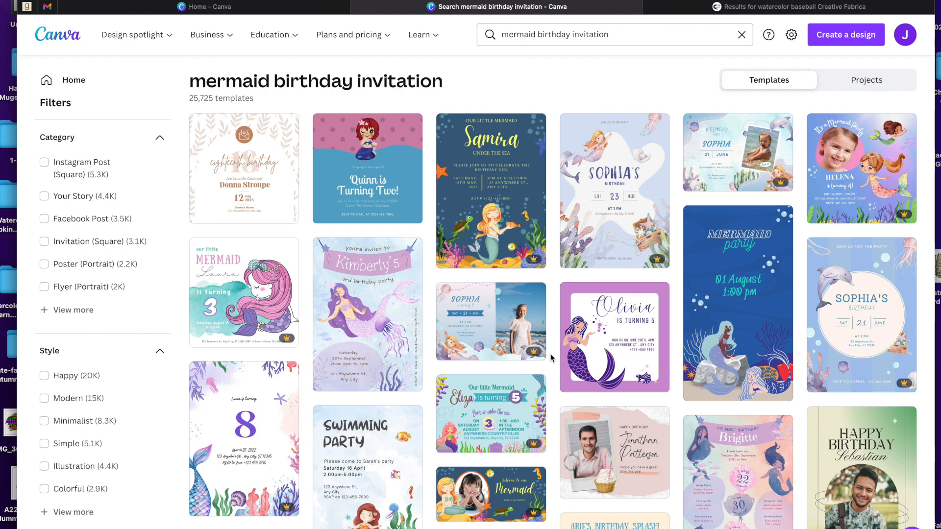
scroll(550, 358, down, 3)
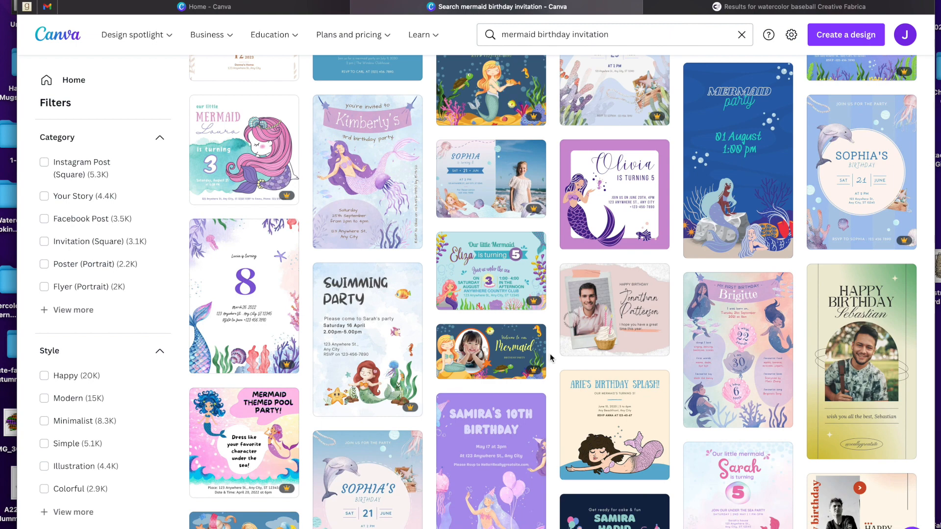
click(237, 300)
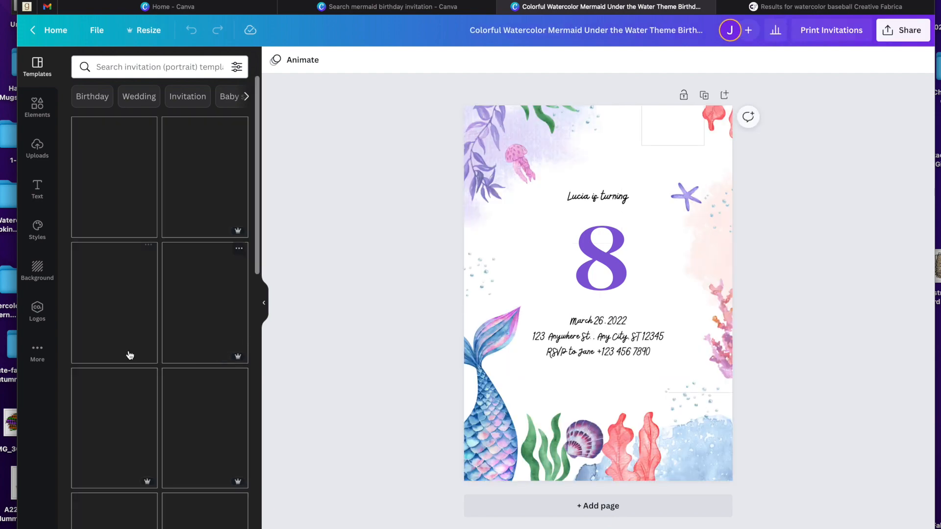
Find the purple mermaid numbers among the uploaded images and delete the template's plain purple 8 from the invitation
click(37, 147)
scroll(134, 304, down, 10)
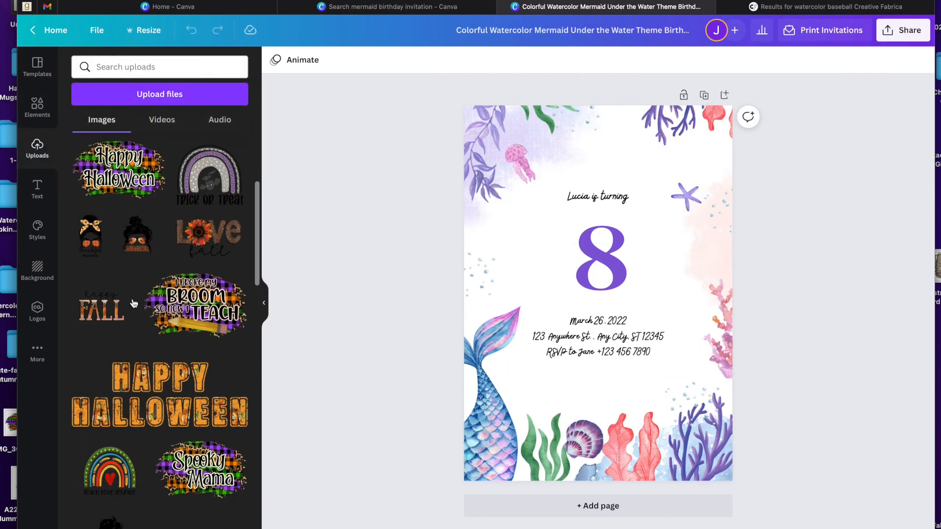
scroll(133, 304, down, 15)
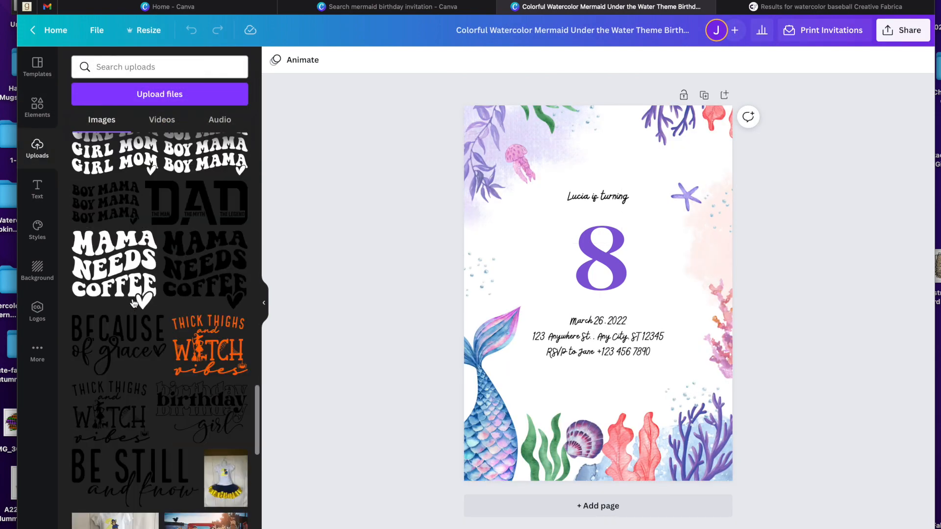
scroll(134, 304, down, 15)
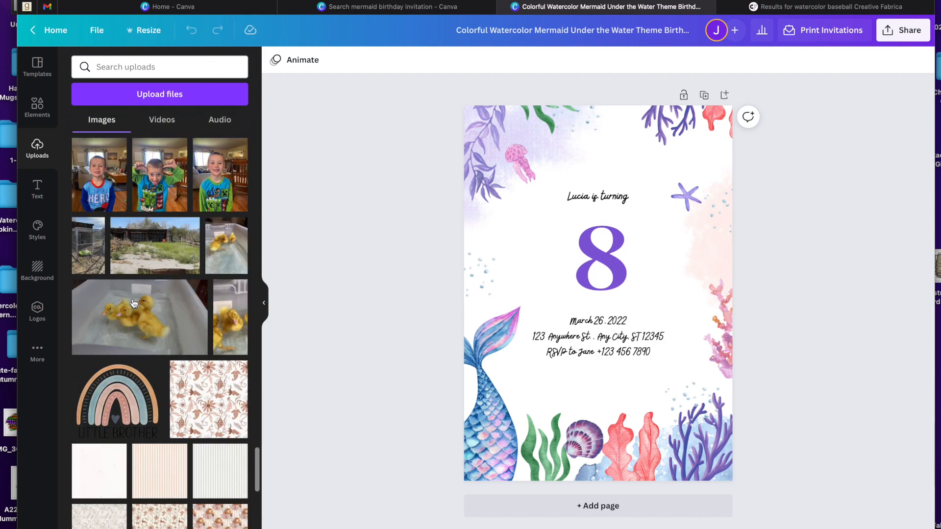
scroll(133, 304, down, 15)
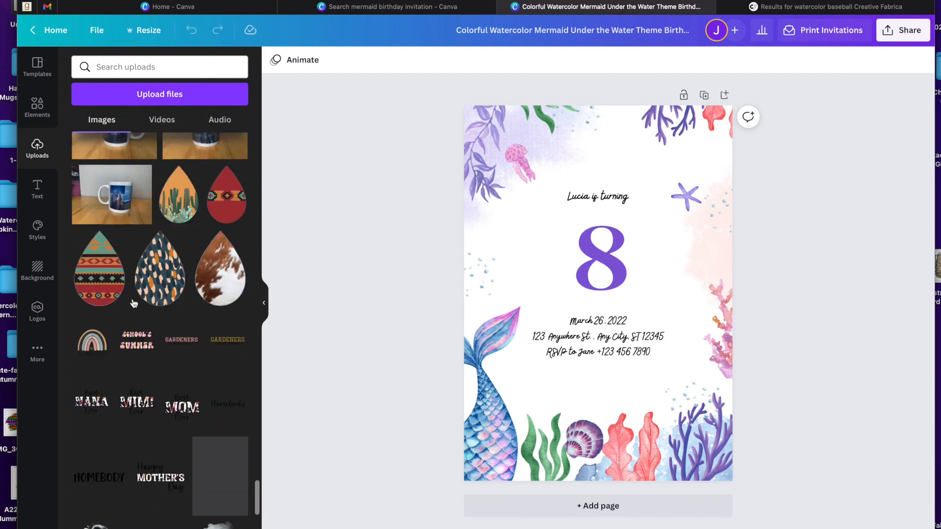
scroll(134, 304, down, 8)
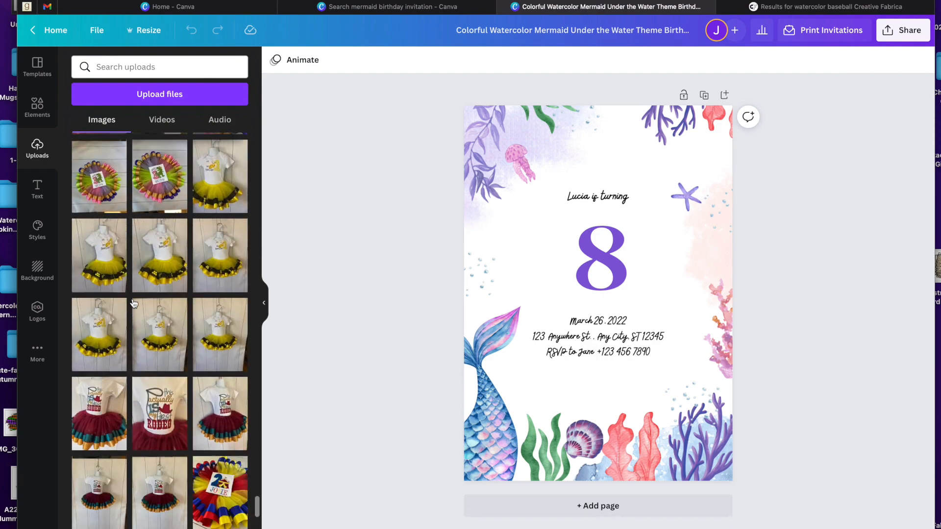
scroll(133, 304, down, 4)
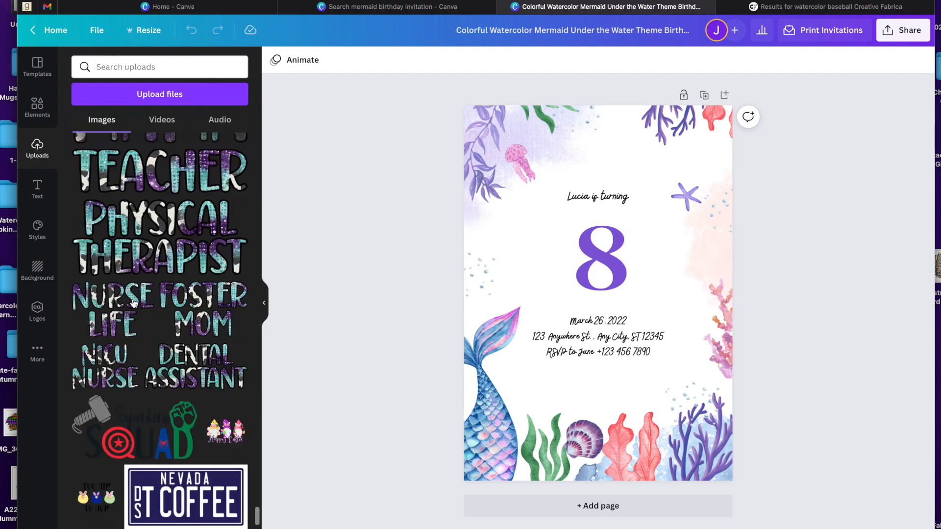
scroll(134, 304, down, 3)
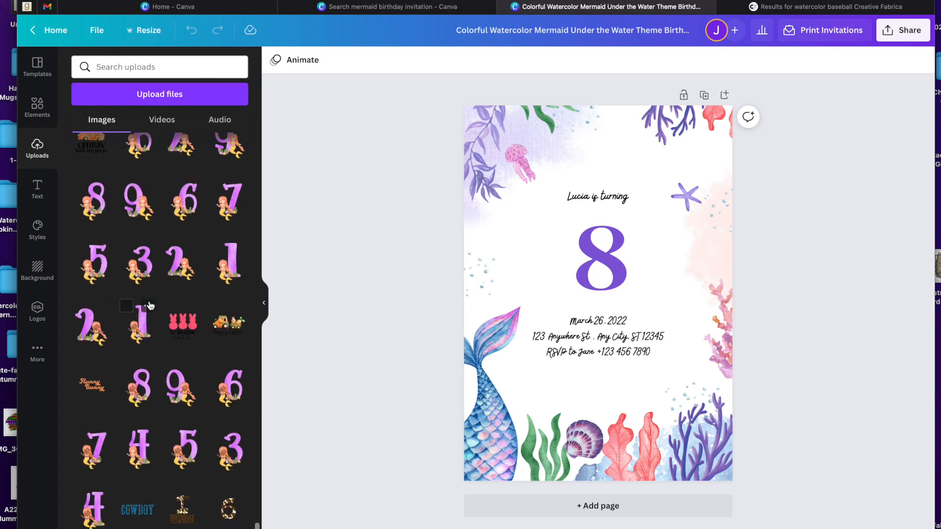
click(598, 267)
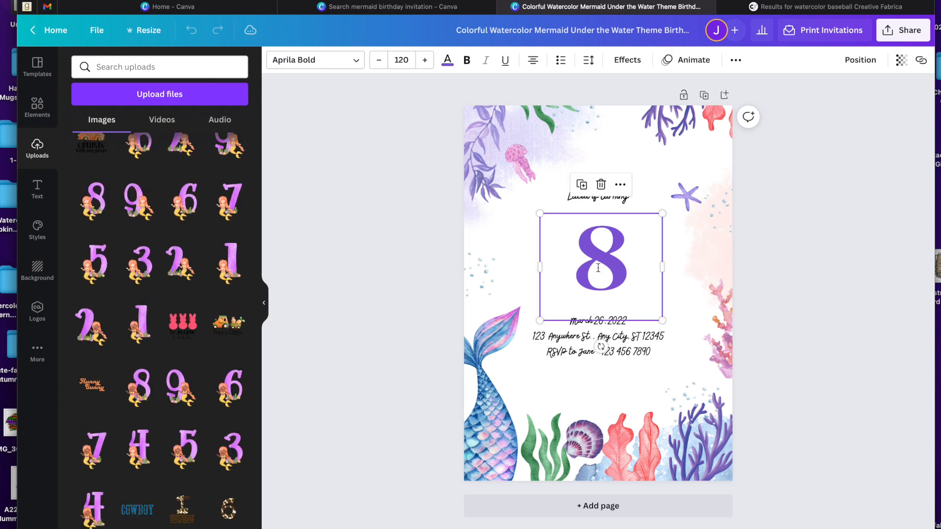
key(Delete)
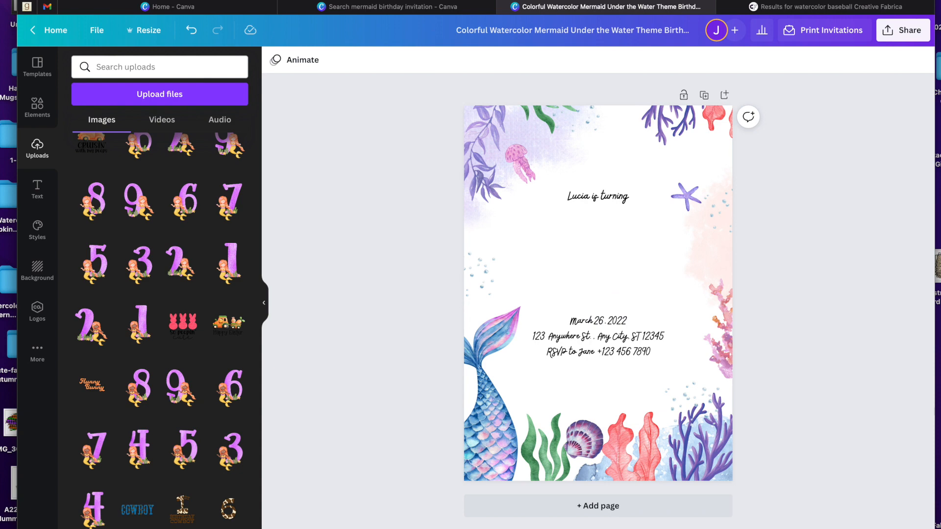
Add the uploaded purple mermaid 8 to the invitation, enlarge it and place it just below the heading line
click(136, 398)
drag(686, 169, 633, 243)
drag(590, 305, 606, 244)
drag(651, 351, 692, 410)
drag(648, 293, 620, 283)
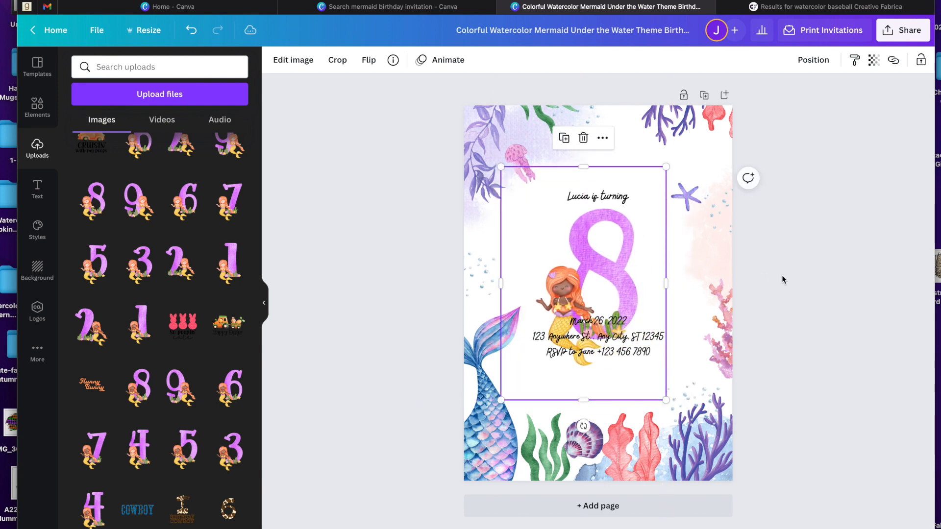
click(783, 280)
Move the date, address and RSVP text below the mermaid 8 and raise the heading line farther above it
drag(621, 343, 624, 400)
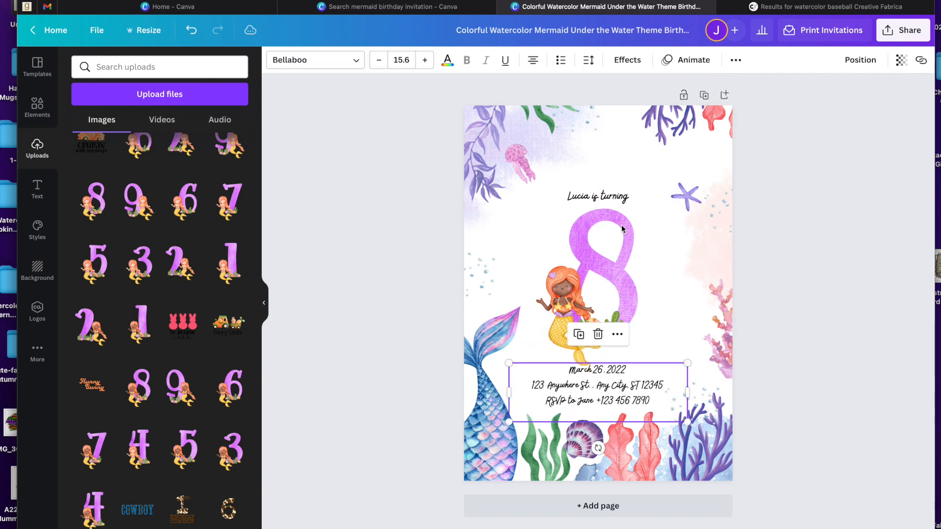
click(615, 196)
drag(615, 196, 617, 177)
Change the heading line's font to Candy Butterfly Regular and enlarge its text to size 20.7
double_click(617, 178)
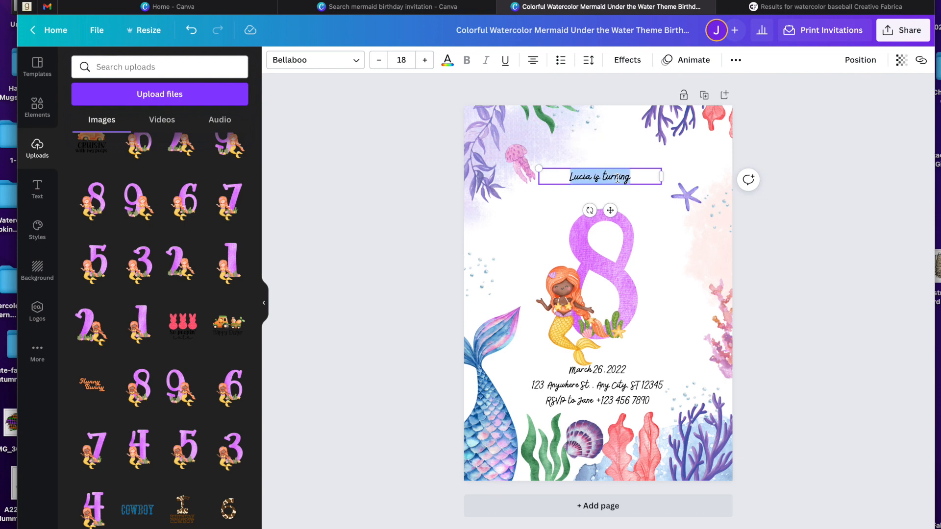
click(314, 59)
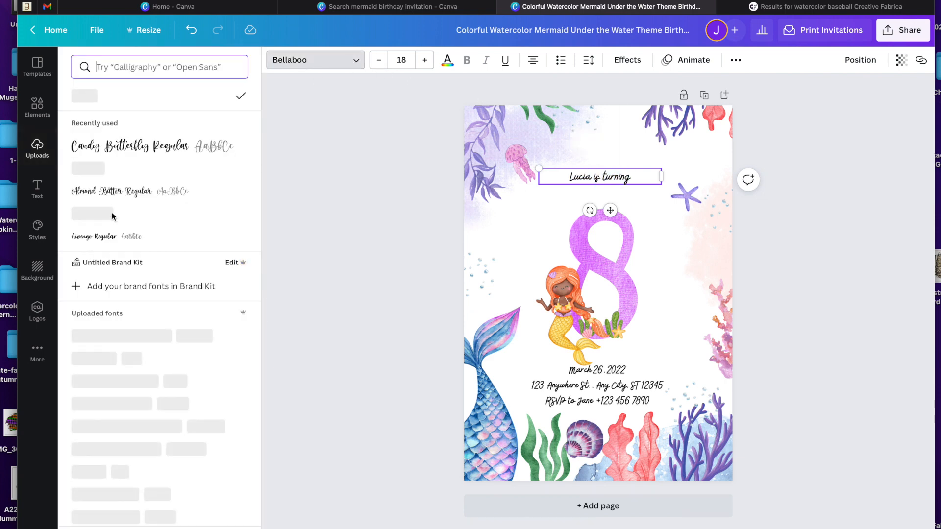
click(112, 283)
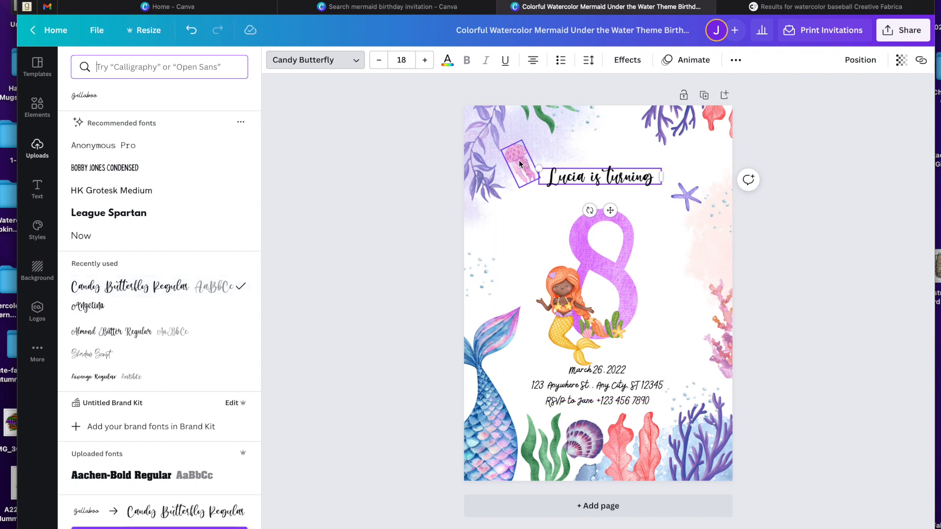
drag(529, 161, 519, 157)
click(852, 309)
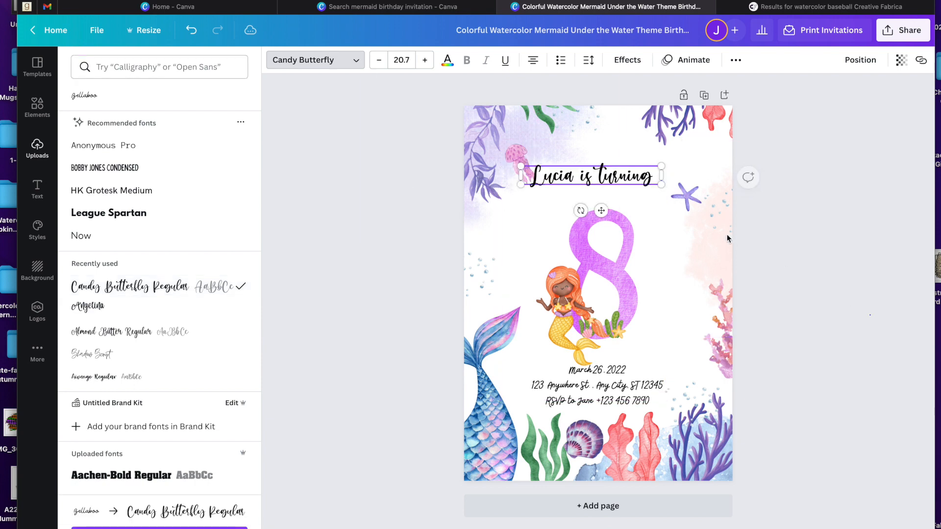
Reposition the enlarged heading line slightly lower, centered over the mermaid 8 between the jellyfish and the starfish
click(622, 176)
drag(625, 182, 640, 182)
click(788, 188)
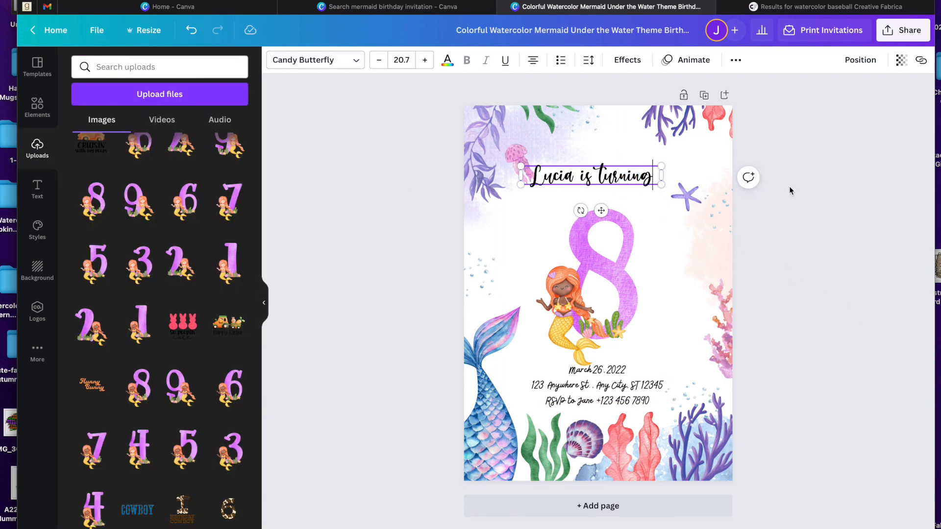
drag(630, 182, 638, 193)
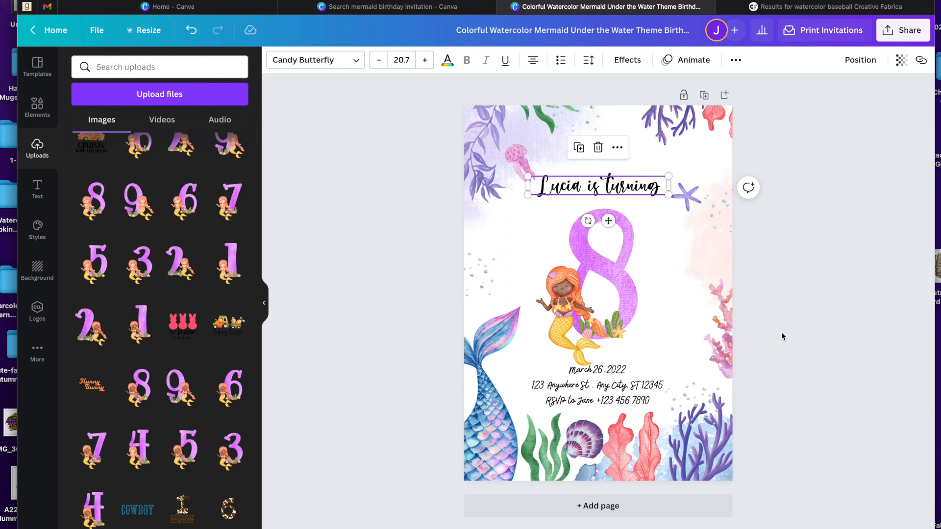
click(578, 384)
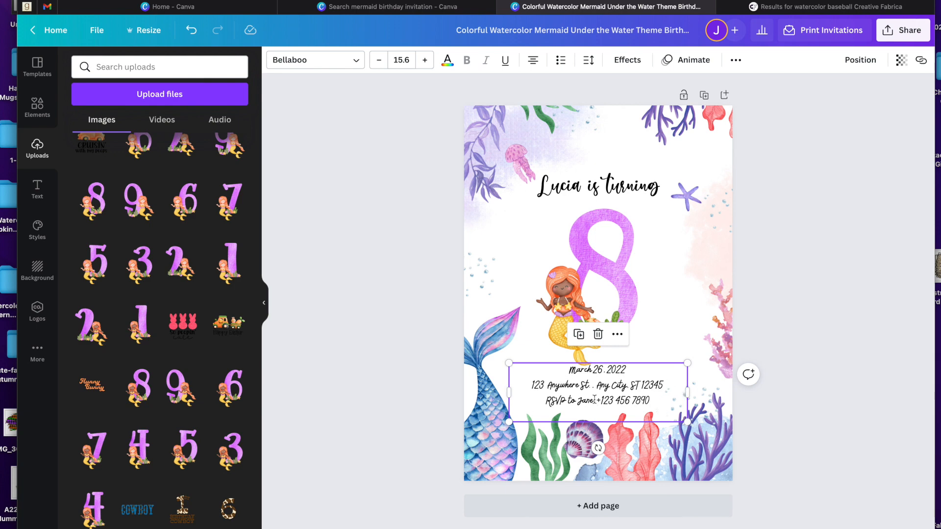
click(879, 268)
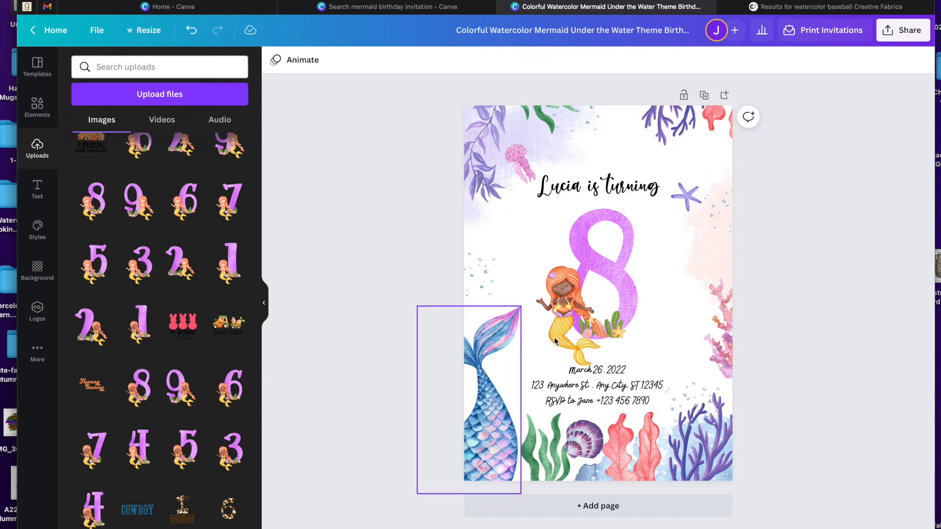